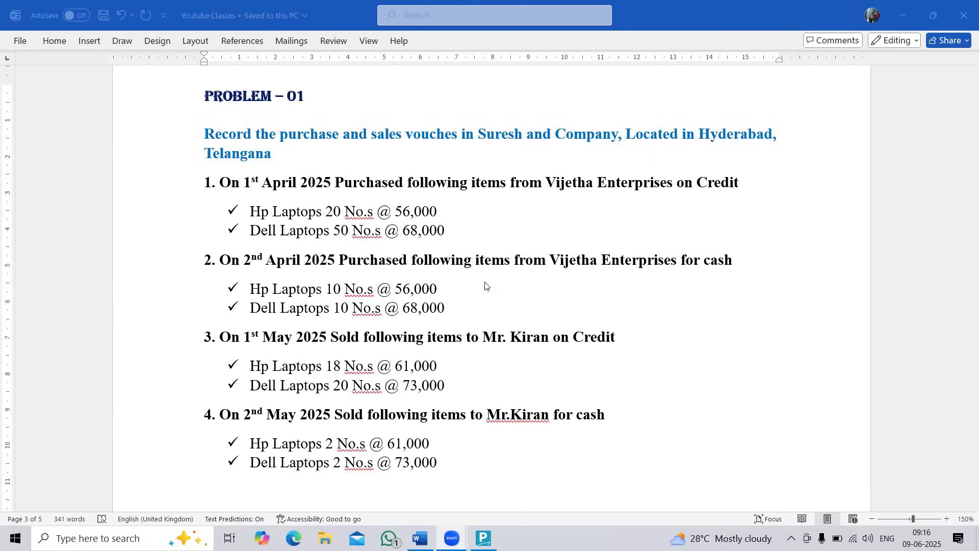
Review the two April 2025 purchase transactions from Vijetha Enterprises, noting the supplier, laptop items, and credit or cash terms
left_click(395, 217)
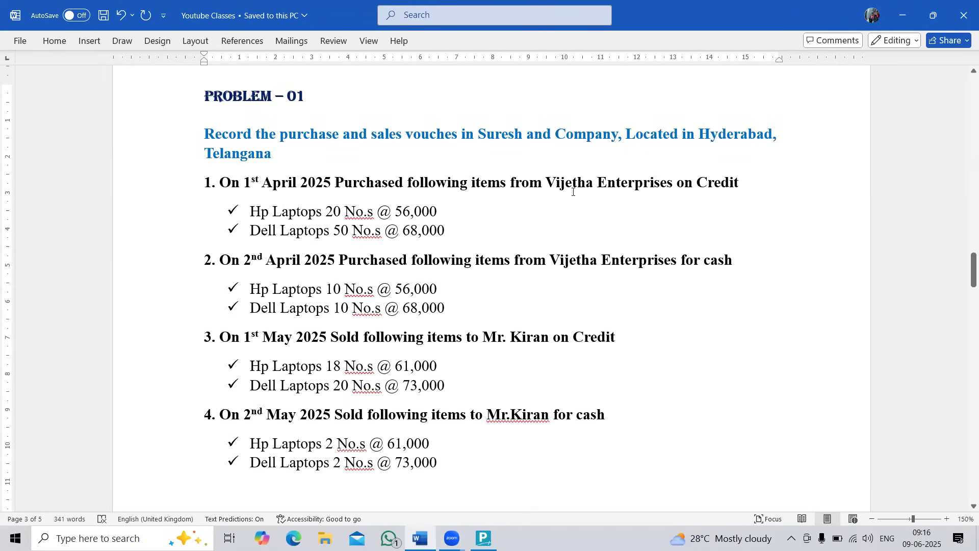
left_click_drag(335, 182, 404, 183)
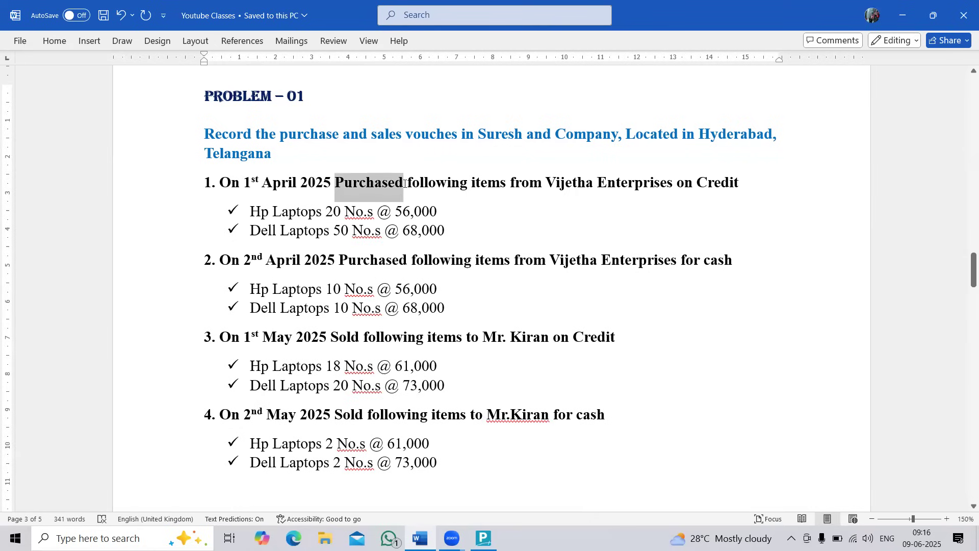
left_click_drag(546, 182, 656, 188)
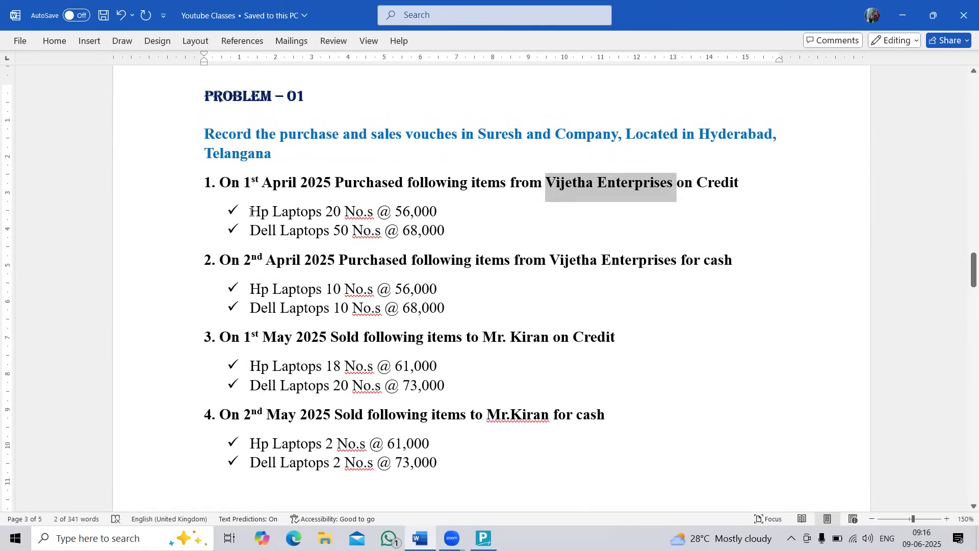
left_click_drag(250, 212, 363, 212)
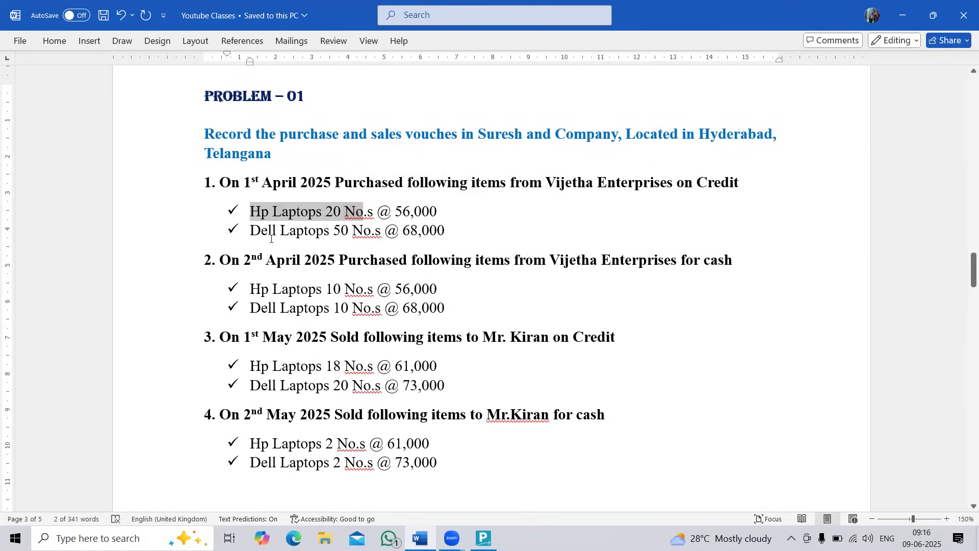
left_click_drag(249, 230, 325, 229)
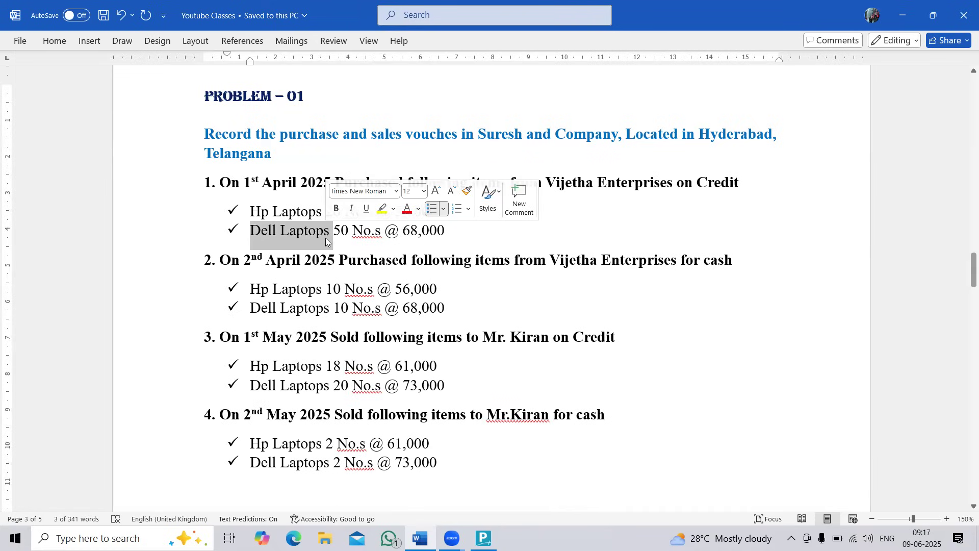
left_click(325, 238)
left_click_drag(221, 183, 451, 237)
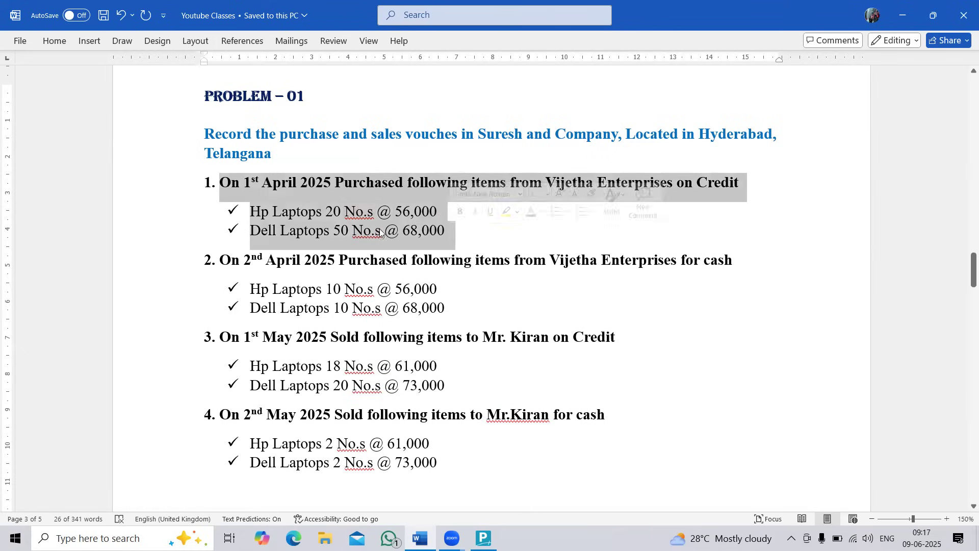
left_click(340, 186)
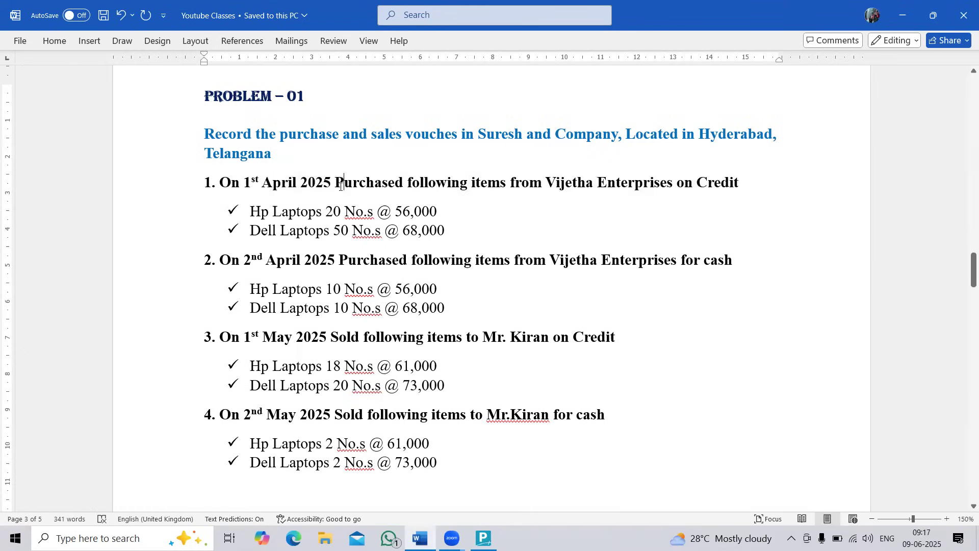
left_click_drag(337, 186, 397, 187)
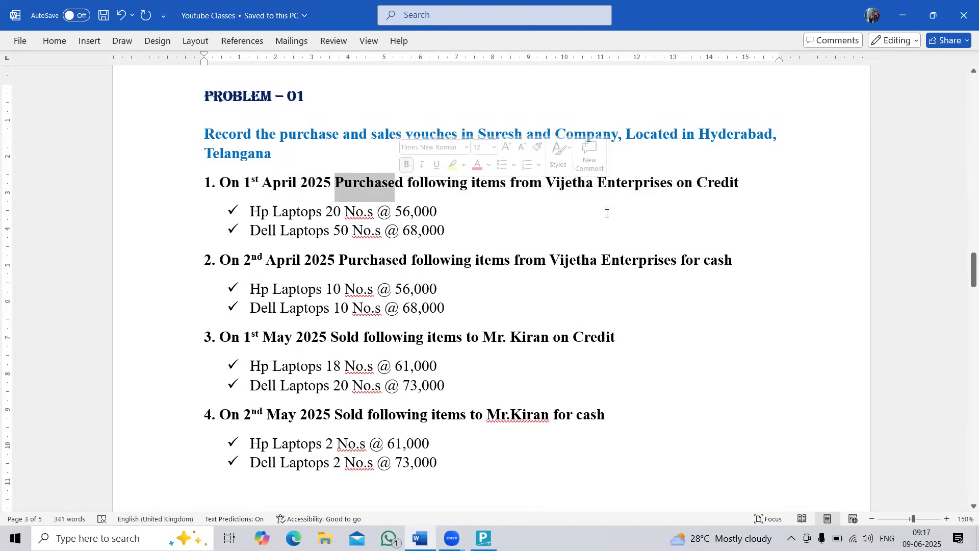
left_click_drag(550, 185, 650, 190)
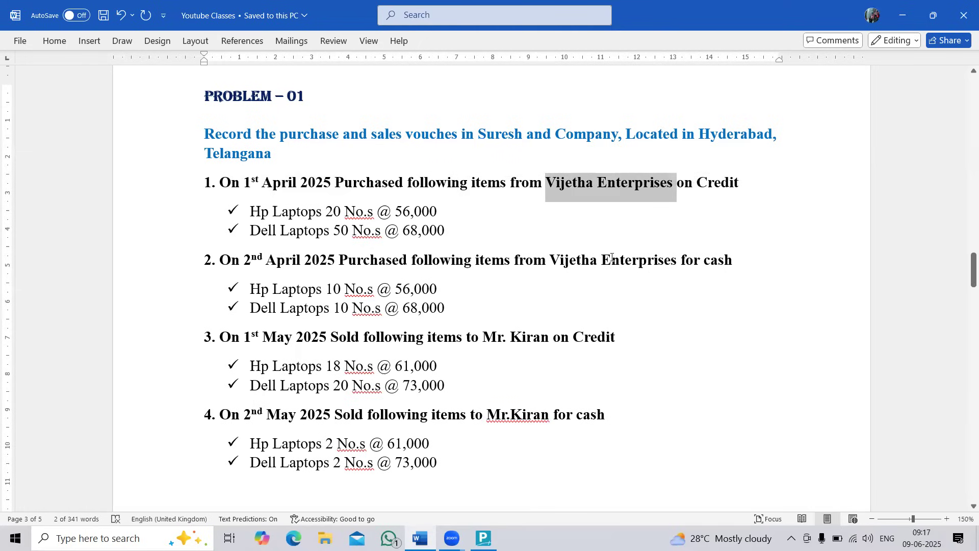
left_click(685, 264)
left_click_drag(704, 262, 736, 262)
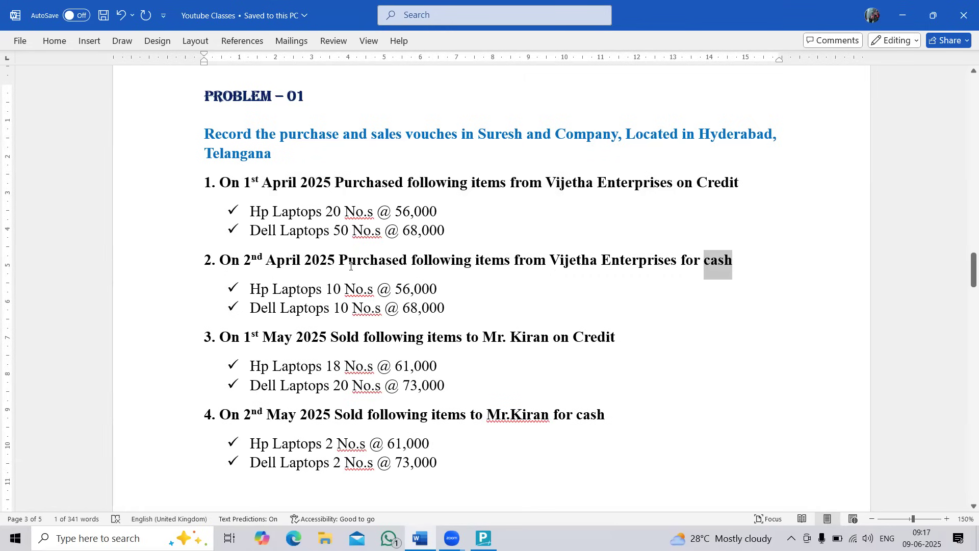
left_click_drag(356, 261, 411, 265)
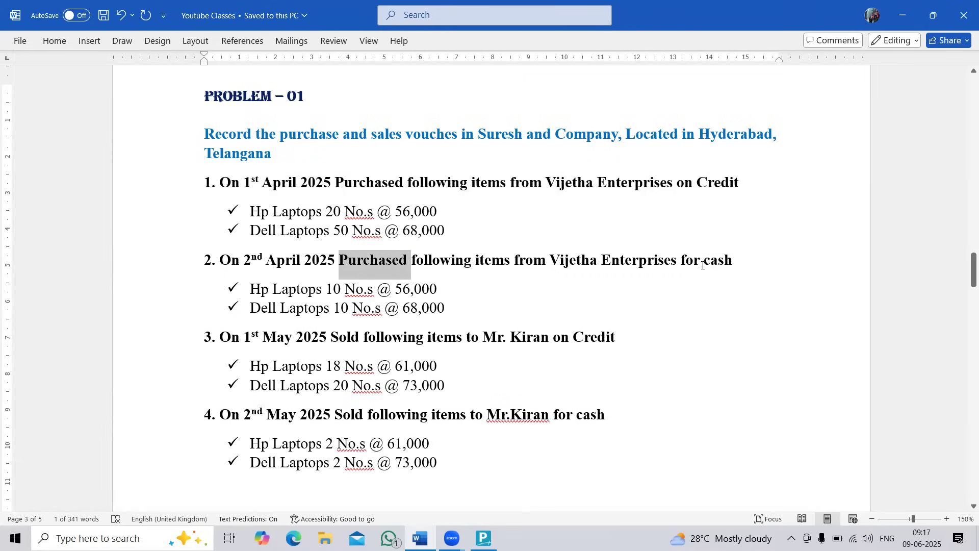
left_click_drag(704, 265, 743, 263)
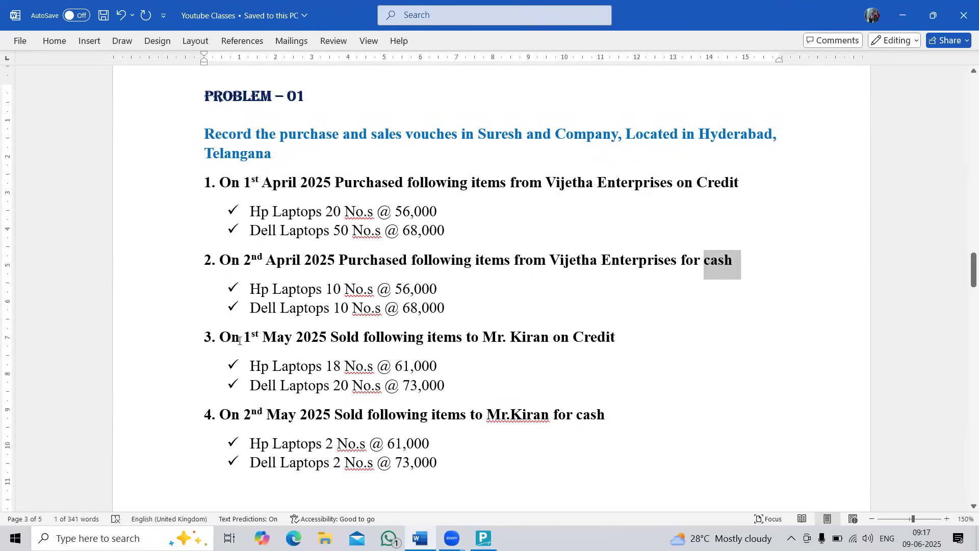
Review the two May 2025 sales transactions, noting the dates, the customer, and the credit or cash terms
left_click_drag(238, 338, 347, 342)
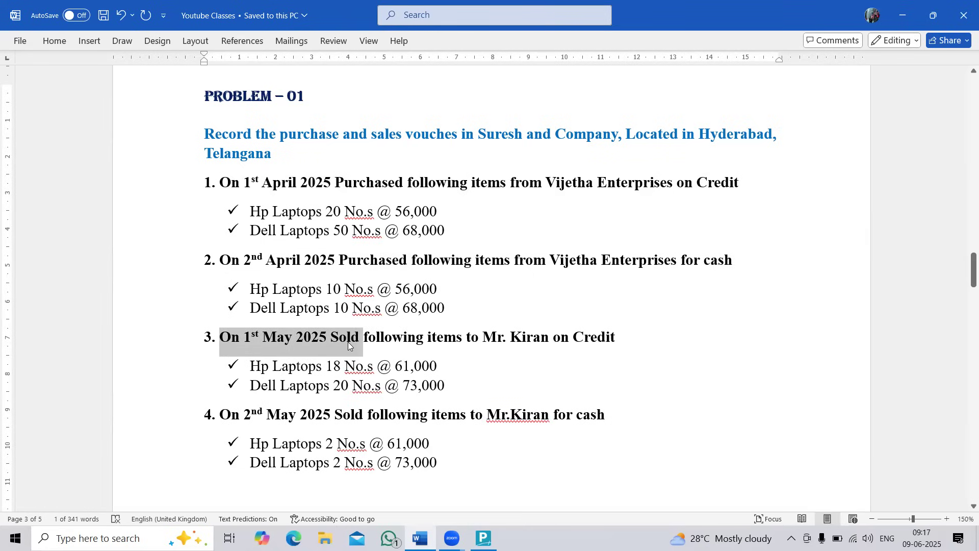
left_click(347, 341)
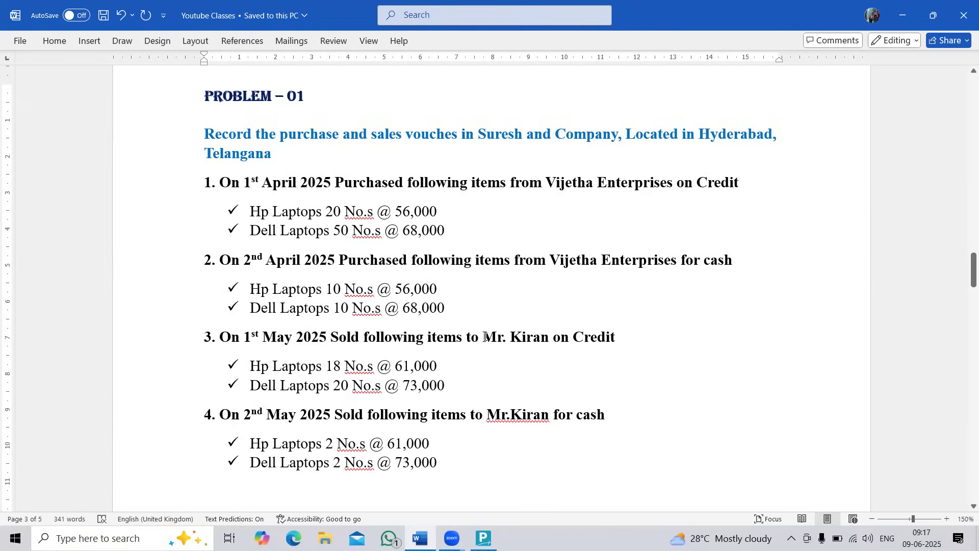
left_click_drag(484, 337, 532, 341)
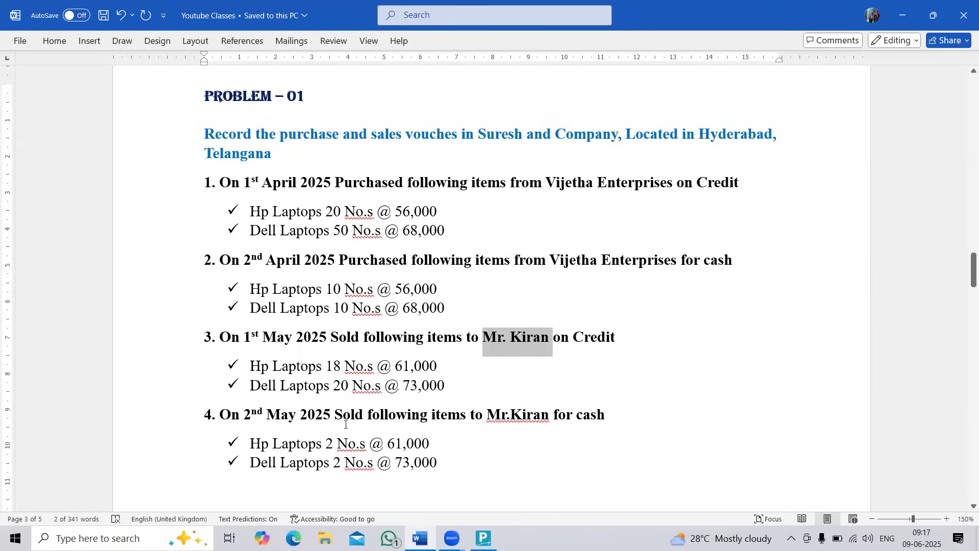
left_click(487, 417)
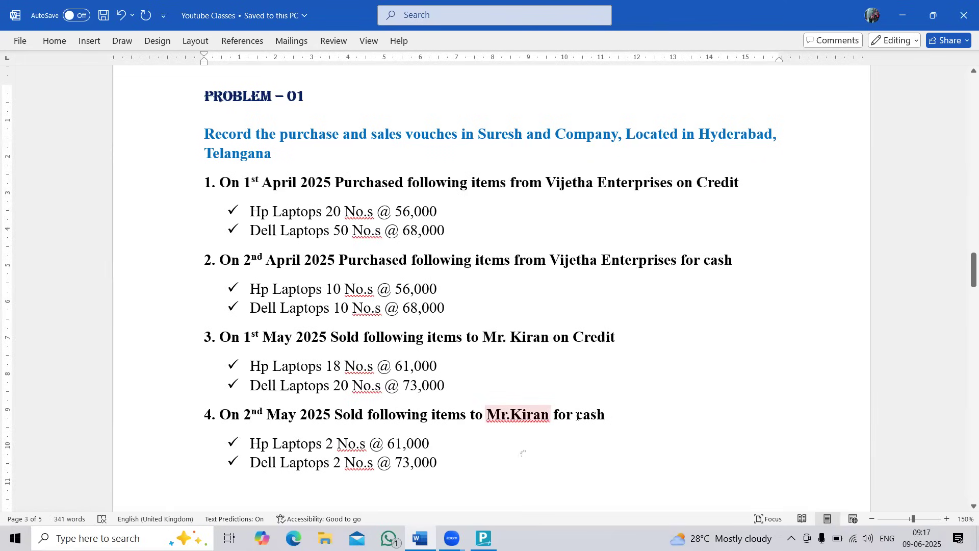
double_click(603, 417)
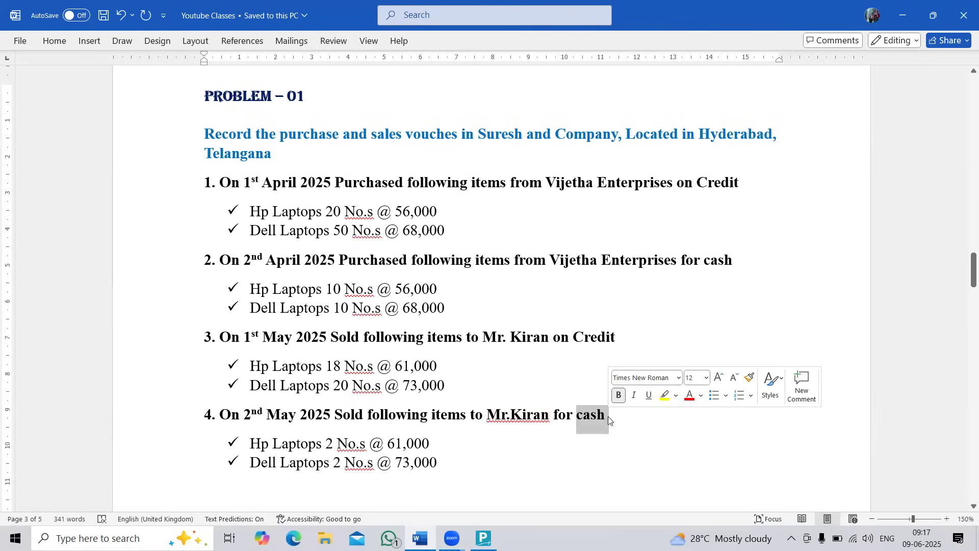
double_click(361, 414)
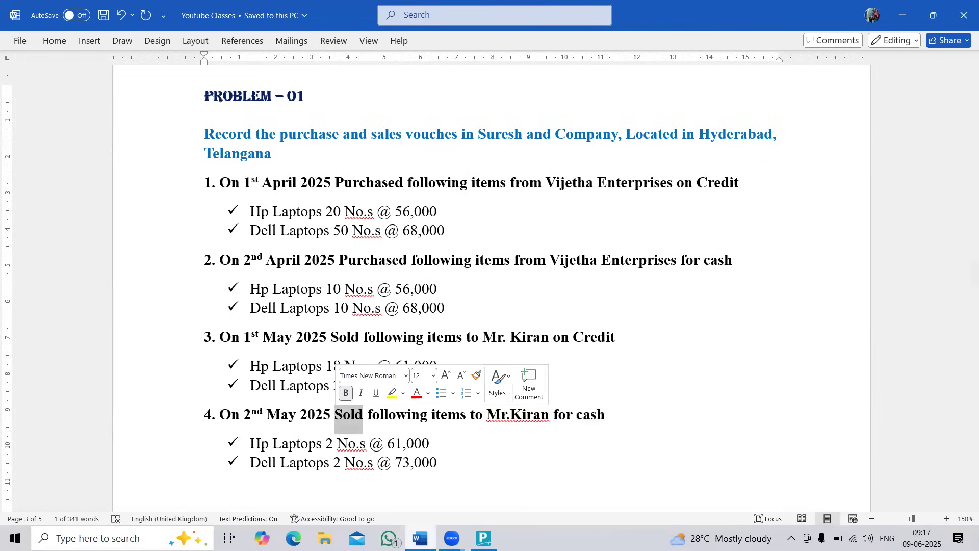
Switch to TallyPrime and start a new company named Suresh and Company, keeping the same mailing name
left_click(484, 538)
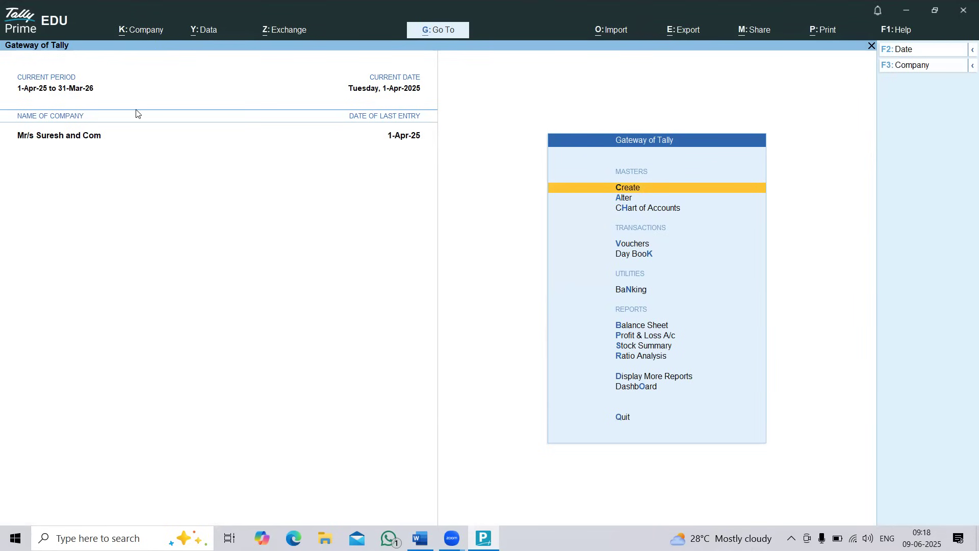
key("alt")
key("alt+k")
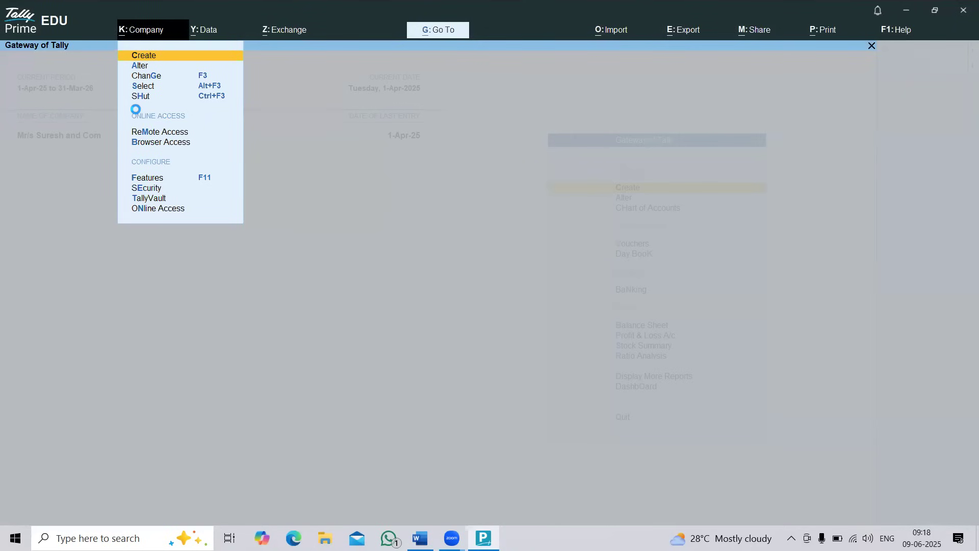
key("alt+Tab")
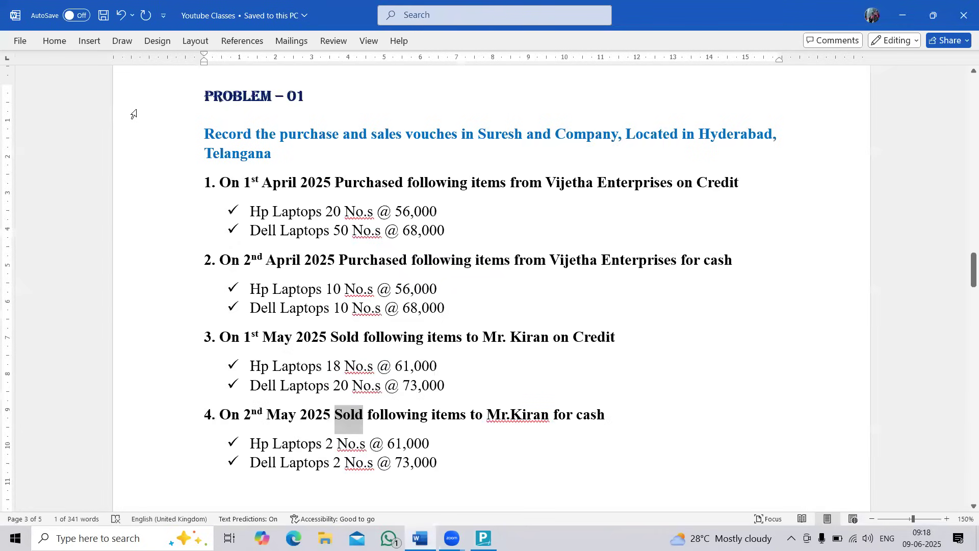
key("alt+Tab")
key("Return")
type("S")
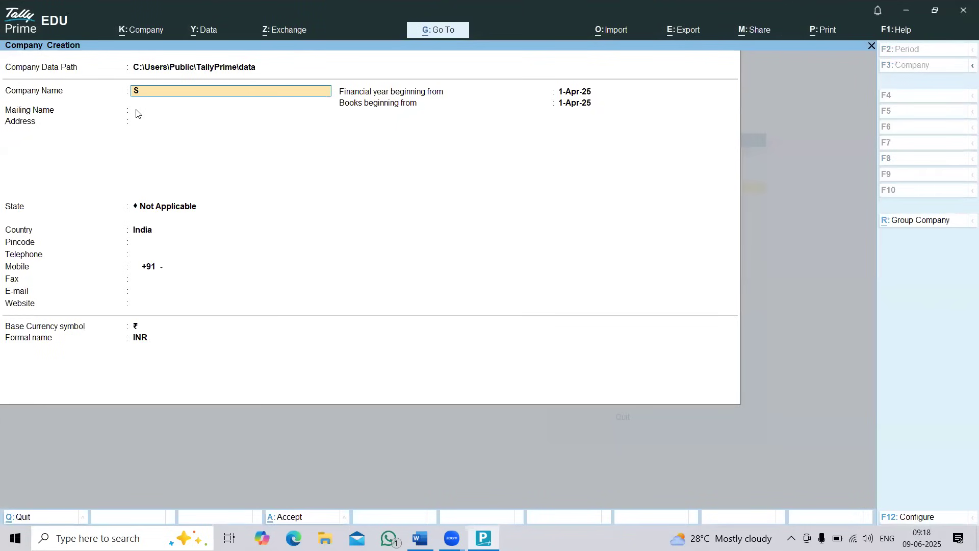
type("uresh and Compayn")
key("BackSpace")
key("BackSpace")
key("BackSpace")
type("any")
key("Return")
key("Return")
Leave the company address blank, choose Telangana as the state, and enter the postal pincode
key("Return")
type("T")
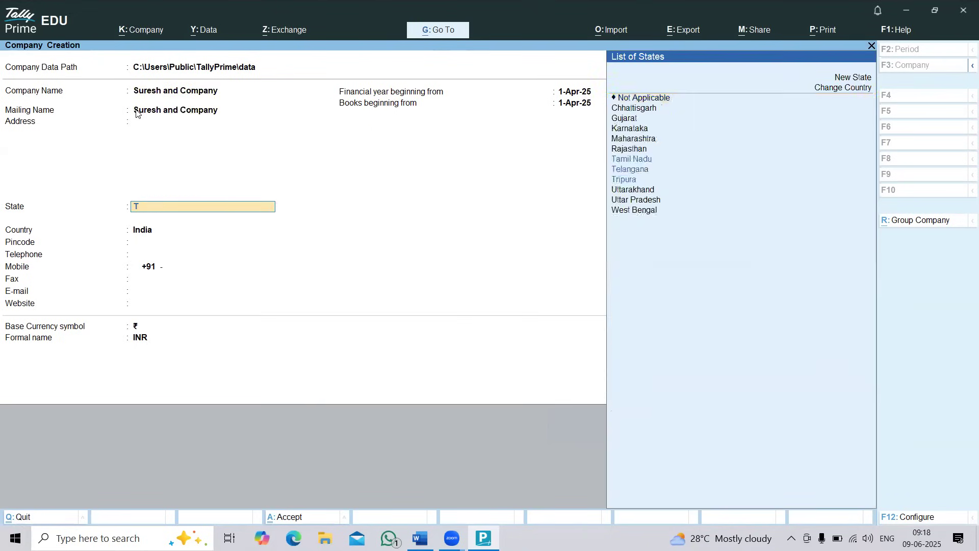
type("elangana")
key("Return")
type("50006")
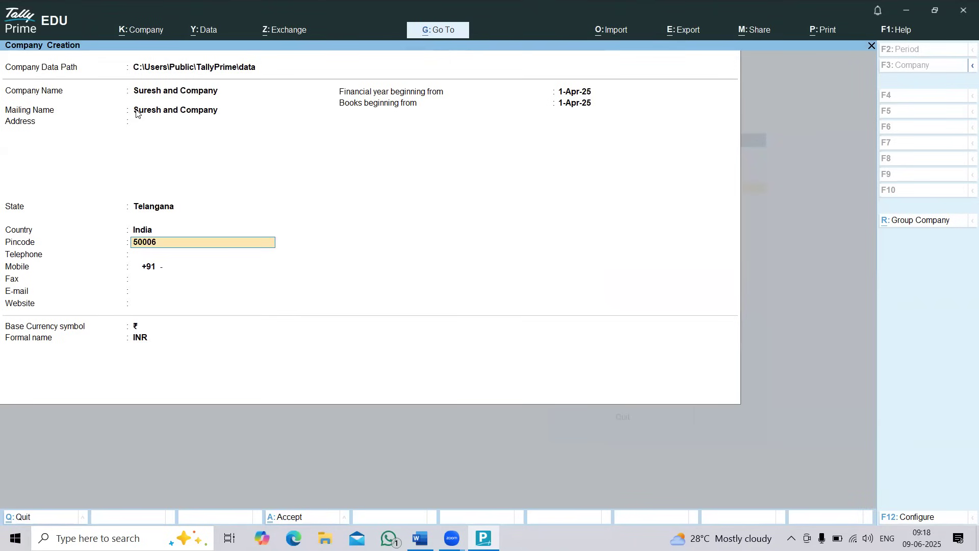
type("0")
key("Return")
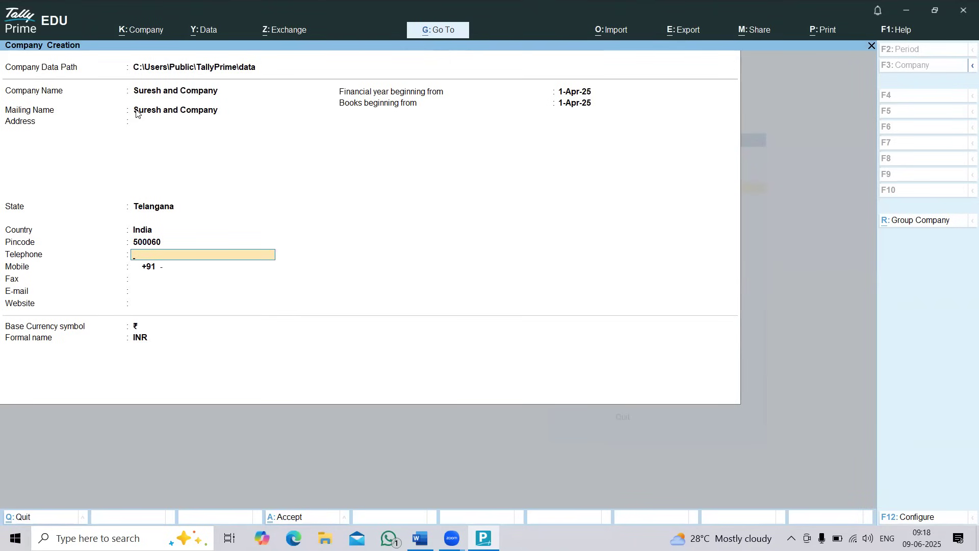
Create the company with contact fields blank, financial year and books beginning 1-Apr-25, and INR as the base currency
key("Return")
key("Return")
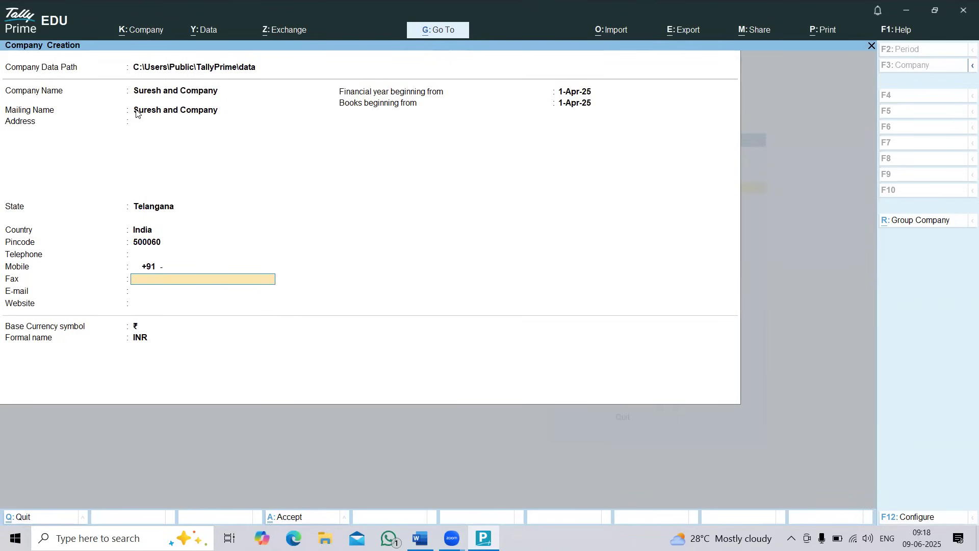
key("Return")
key("Return")
key("Return")
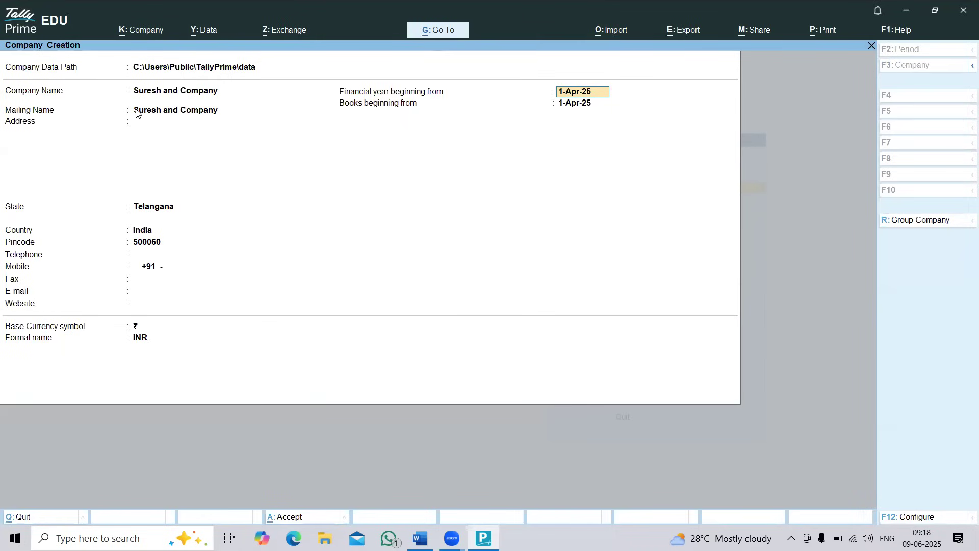
key("Return")
key("Return")
key("Return")
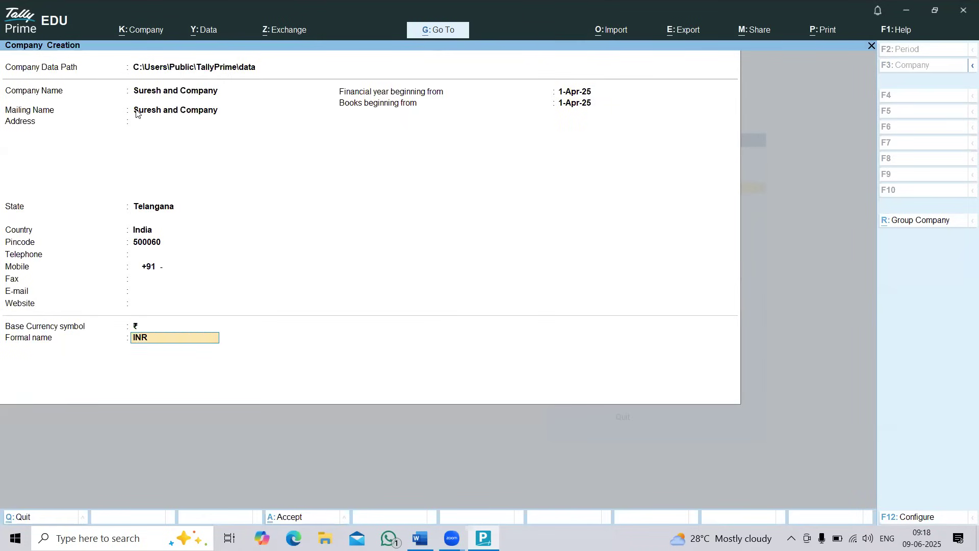
left_click(136, 109)
key("Return")
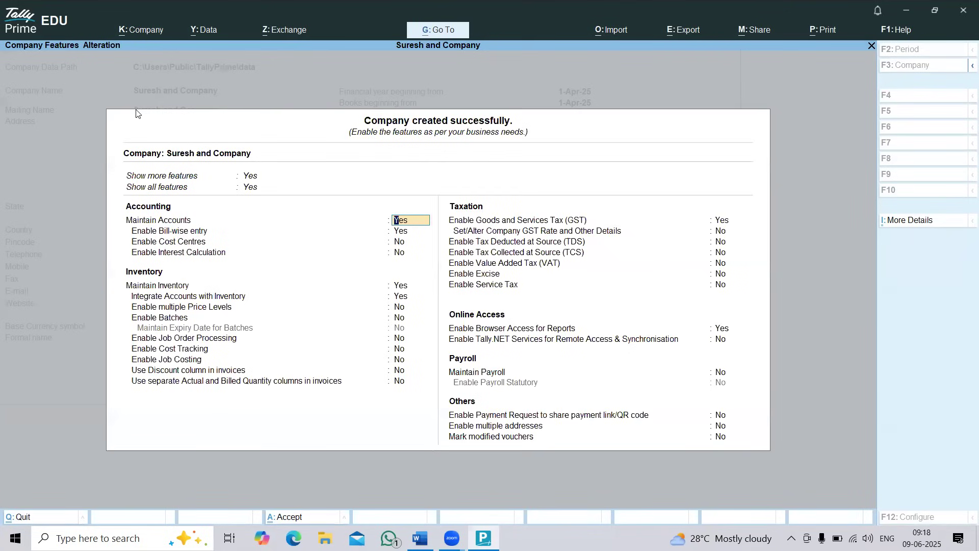
Reduce the company features list by setting Show all features and Show more features to No
key("Up")
key("Up")
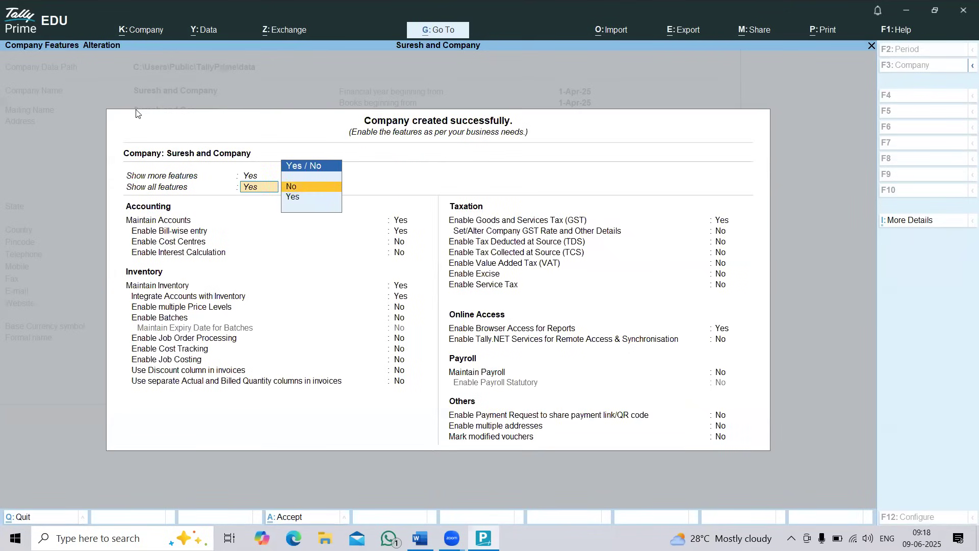
key("Return")
key("Up")
key("Up")
key("Down")
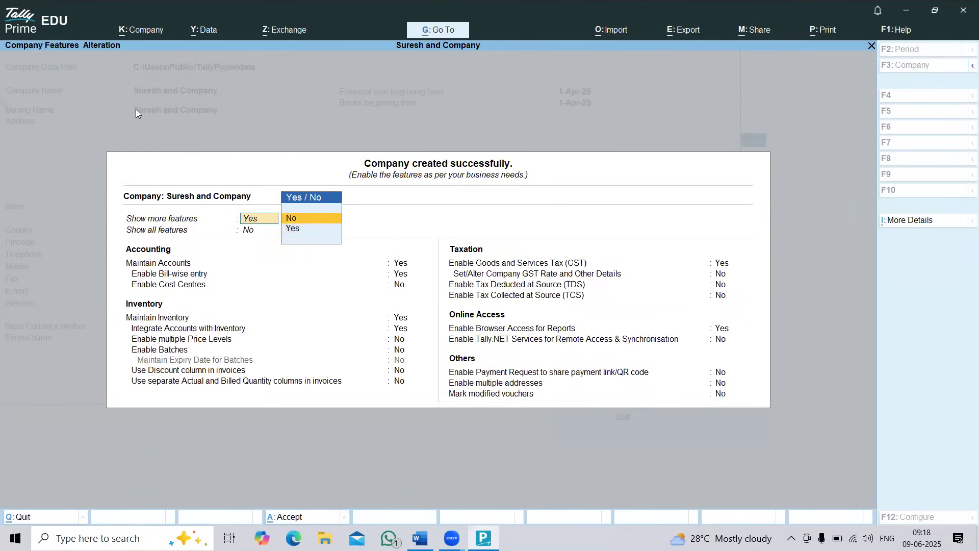
key("Return")
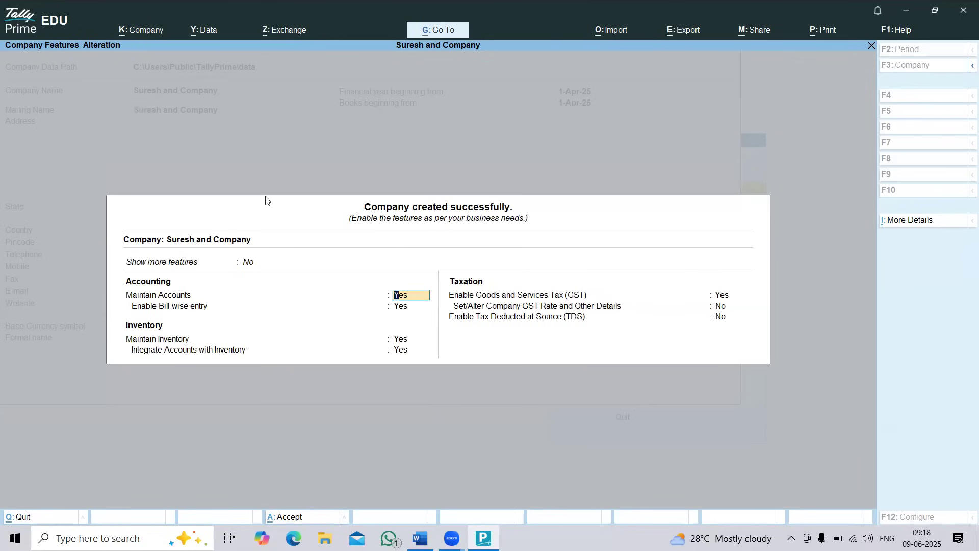
Expand the company features list by setting Show more features and Show all features to Yes
left_click(248, 262)
key("Down")
key("Return")
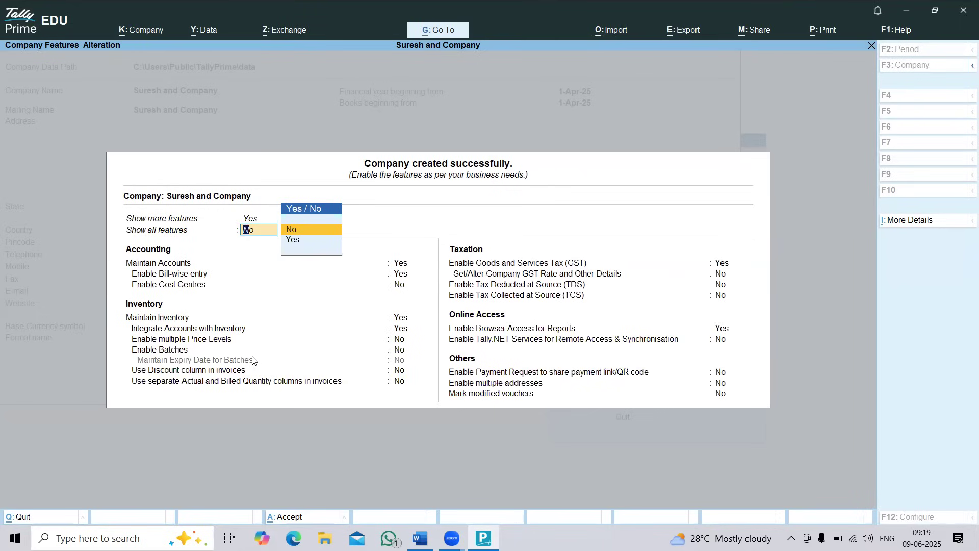
key("Down")
key("Return")
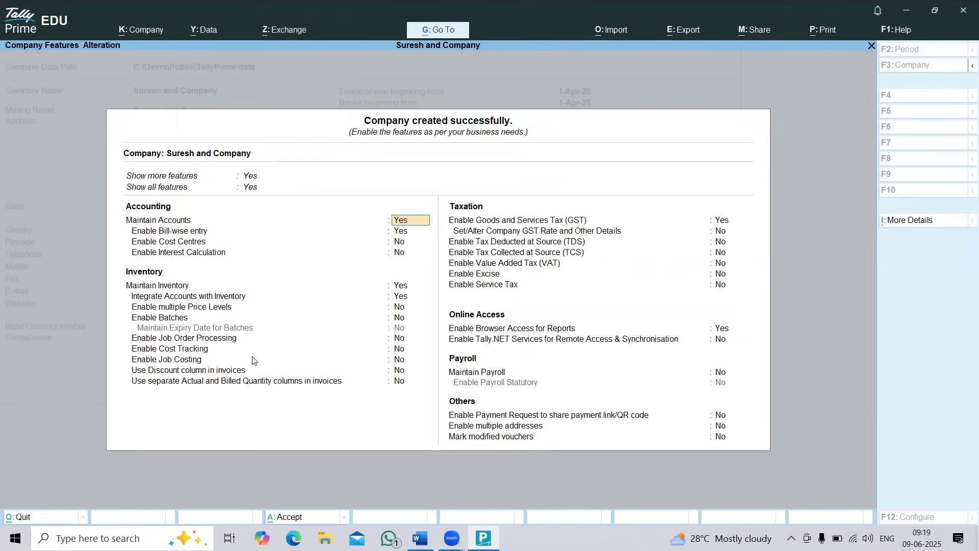
Set Enable Bill-wise entry to No, keeping Maintain Accounts on and cost centres and interest calculation off
key("alt")
key("alt+Tab")
key("Return")
key("n")
key("Return")
key("Return")
key("Return")
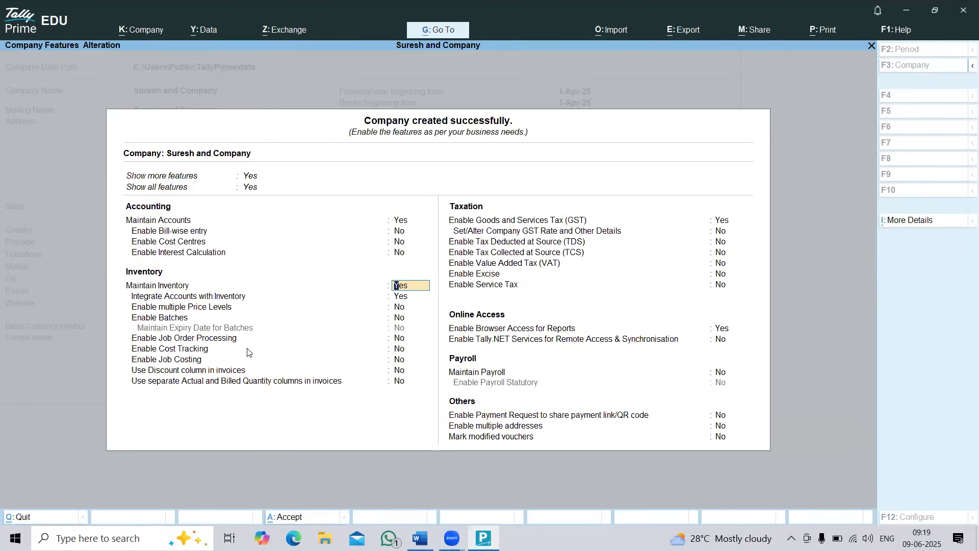
Keep Maintain Inventory and Integrate Accounts with Inventory on, leave the other inventory features off, and set Enable Goods and Services Tax (GST) to No
key("Return")
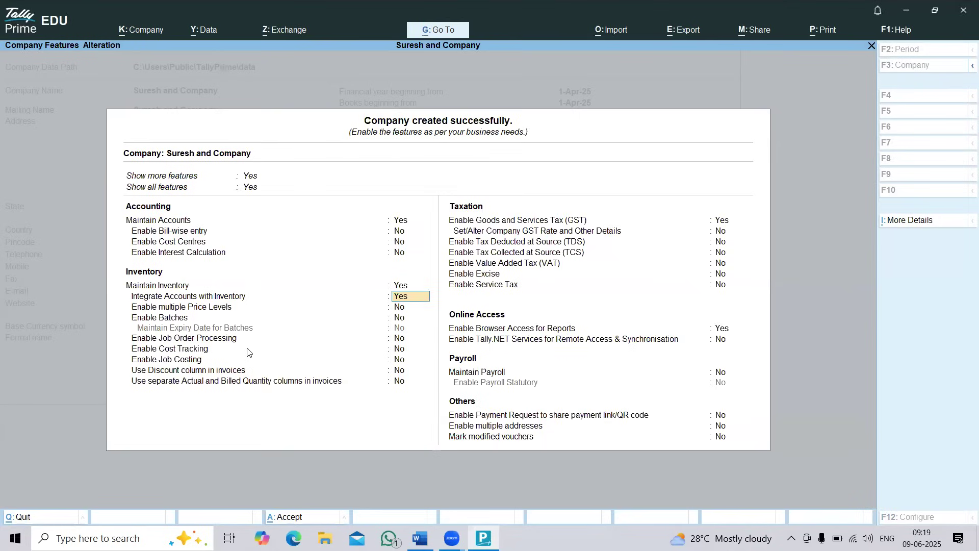
key("Return")
key("Return")
key("Return")
key("Return")
key("Return")
key("Return")
key("Return")
key("Return")
type("n")
key("Return")
Leave the remaining tax features off, set Enable Browser Access for Reports to No, and accept the company features
key("Return")
key("Return")
key("Return")
key("Return")
key("Return")
type("n")
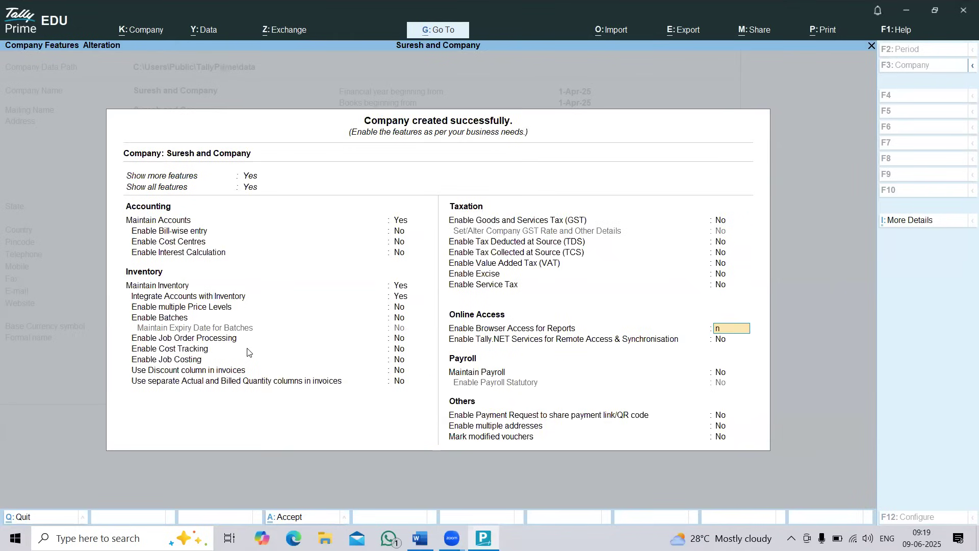
key("Return")
key("ctrl+a")
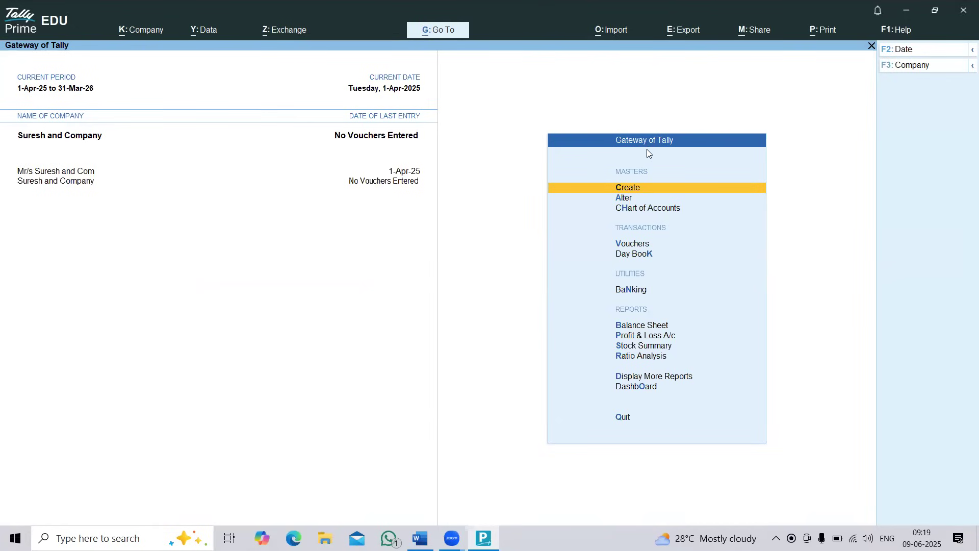
Switch to the Word document, review the Problem 01 purchase and sales transactions, and return to TallyPrime
key("alt+Tab")
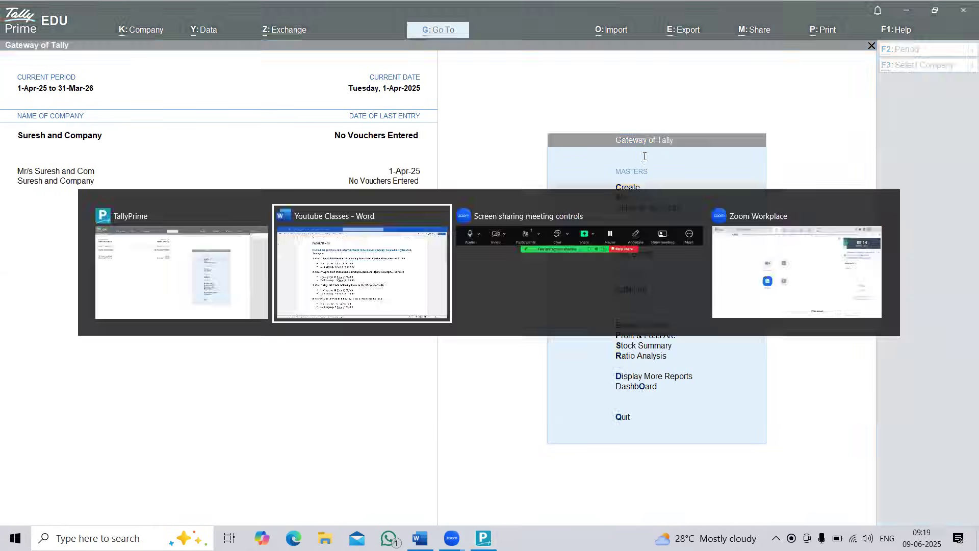
left_click(276, 229)
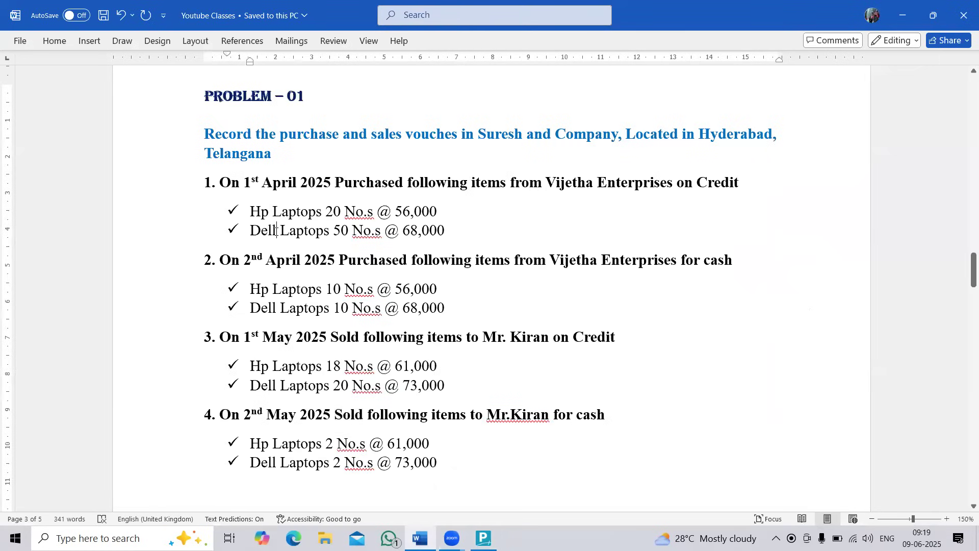
key("alt+Tab")
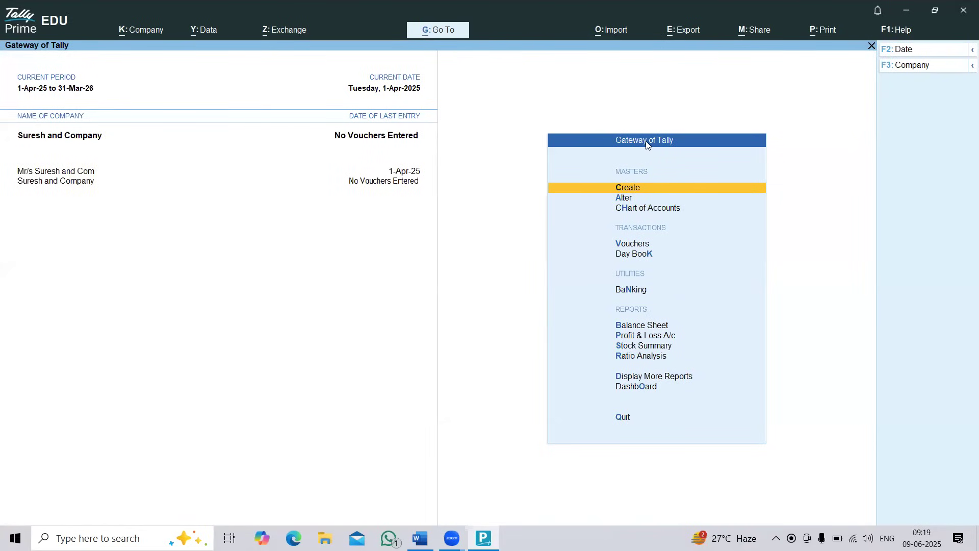
left_click(623, 191)
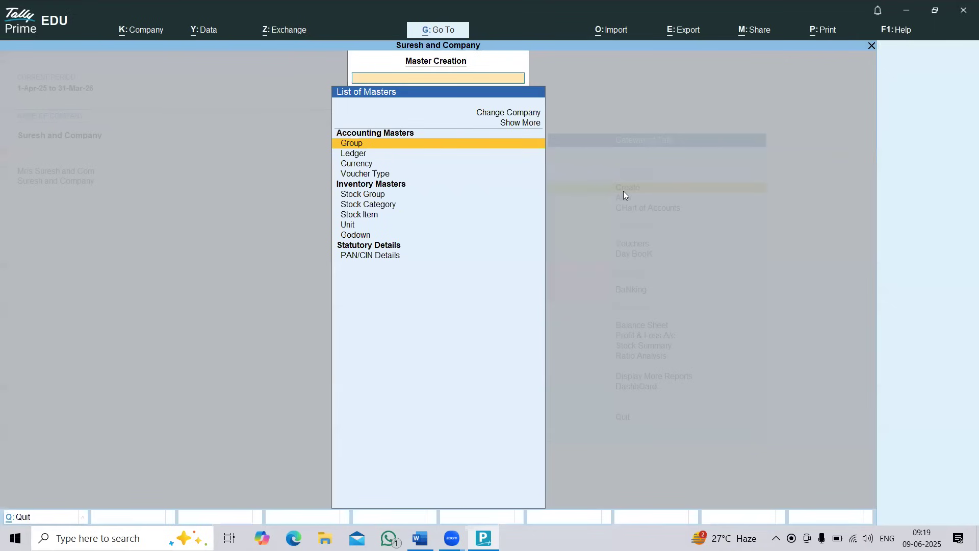
key("Up")
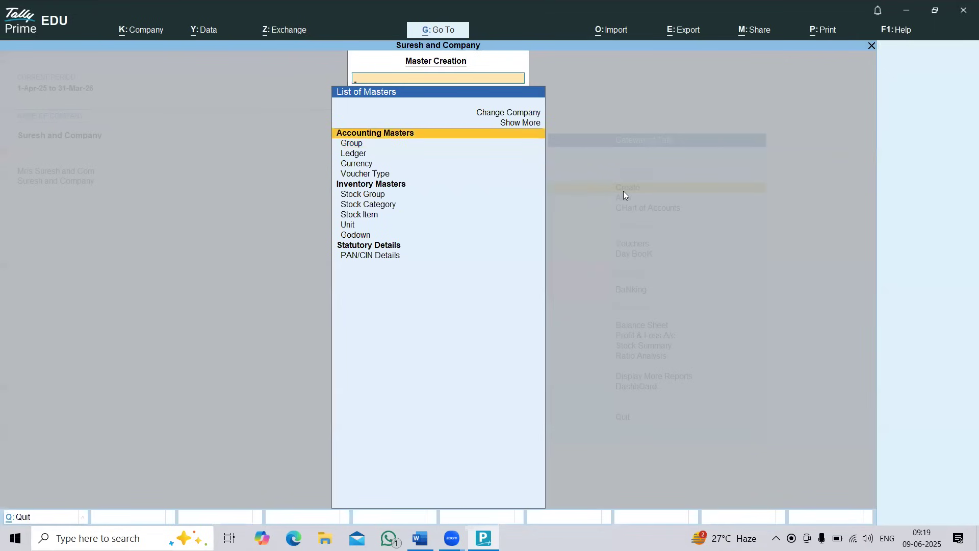
key("Down")
key("Down")
key("Return")
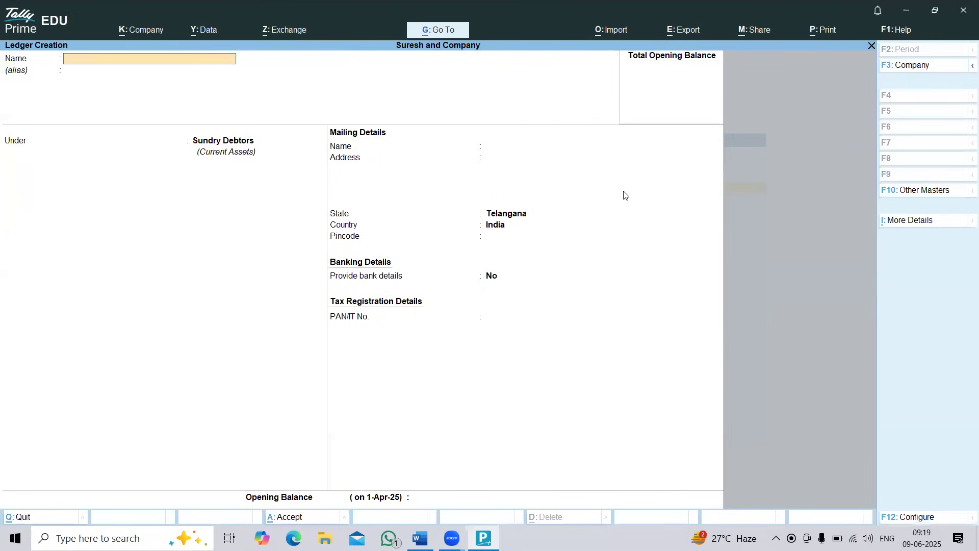
key("Escape")
key("Escape")
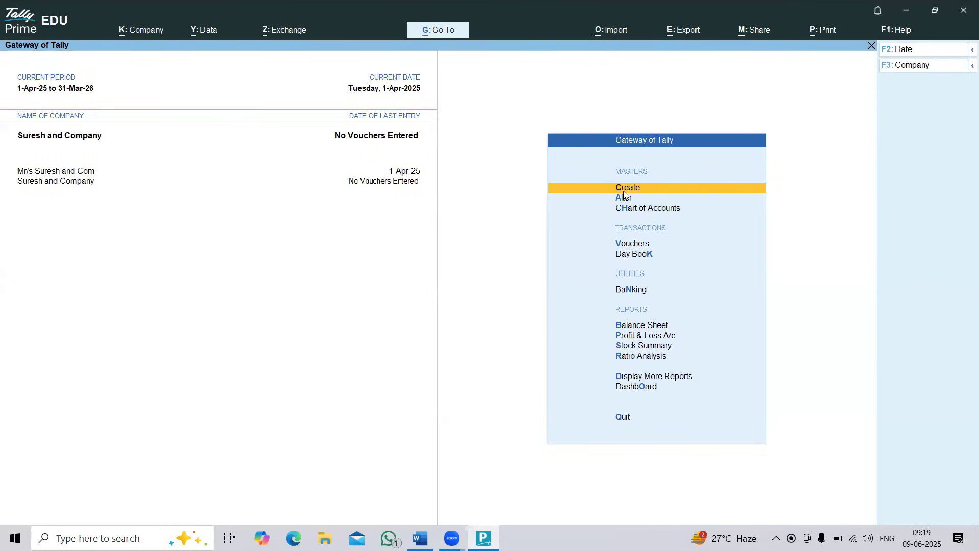
Start a new ledger, check the first transaction in the Word document, and name the ledger Purchase in TallyPrime
key("Return")
key("Down")
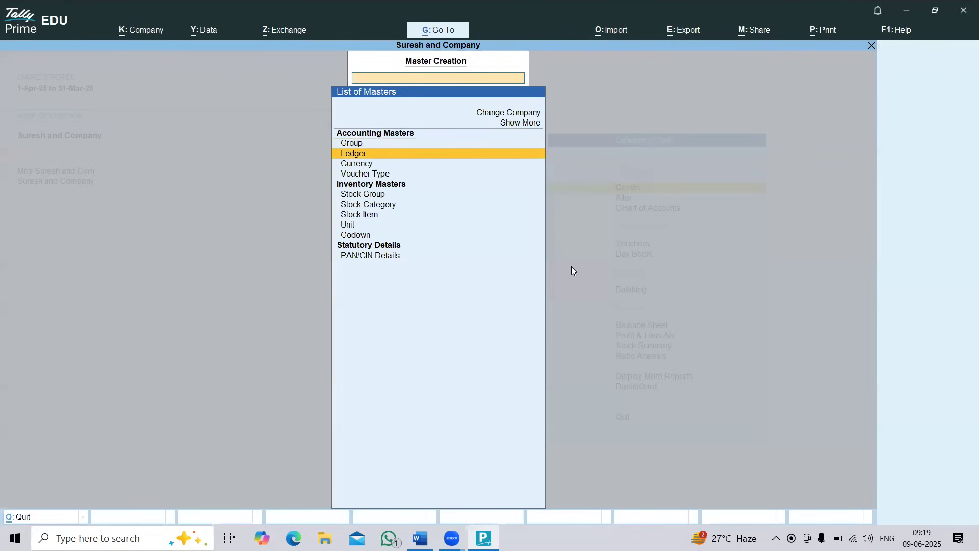
key("Return")
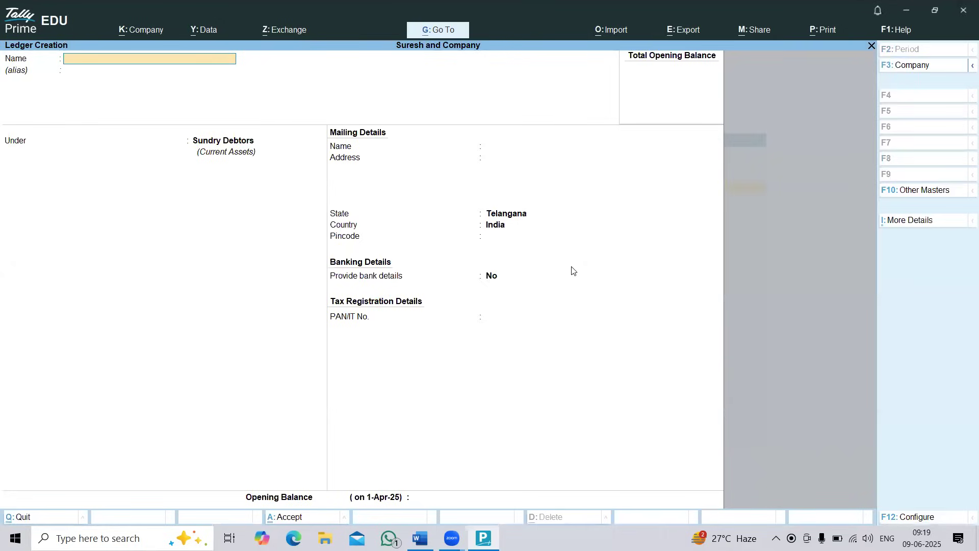
key("alt+Tab")
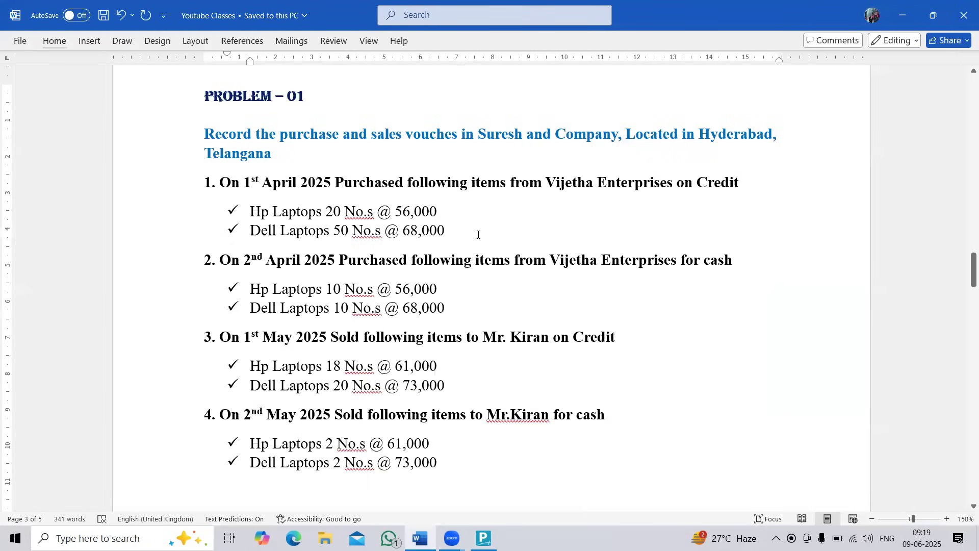
left_click_drag(336, 182, 404, 183)
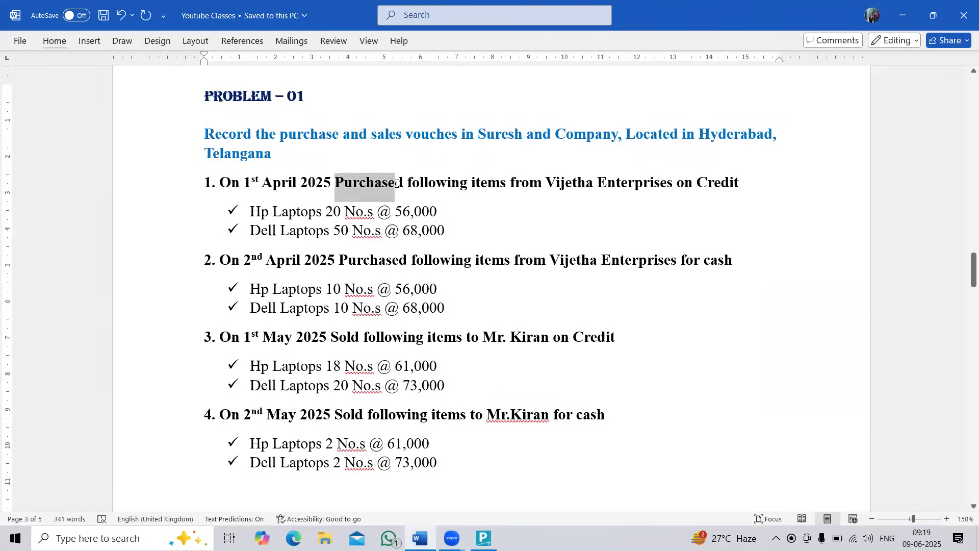
key("alt+Tab")
type("Purchase")
key("Return")
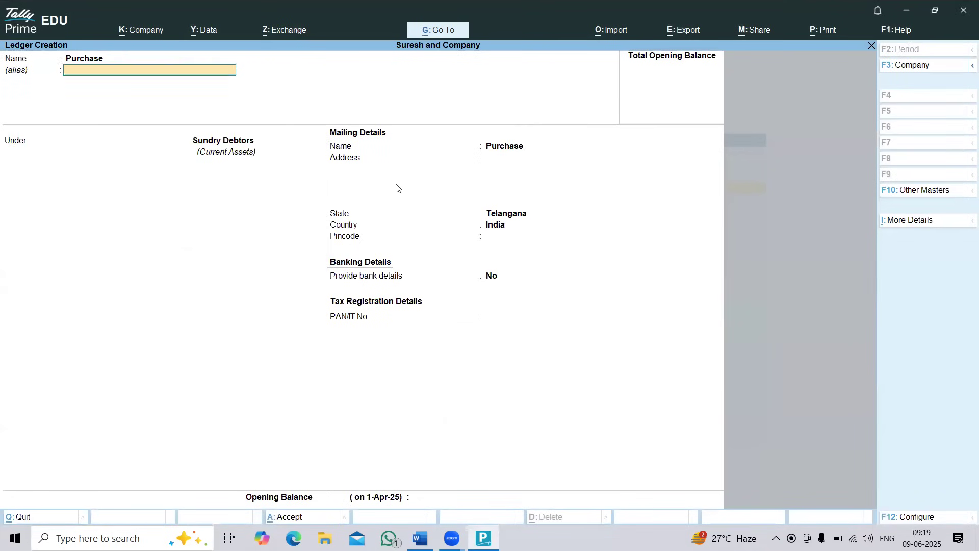
Place the Purchase ledger under Purchase Accounts without an alias or bank details, and save it
key("Return")
type("Pu")
key("Return")
key("Return")
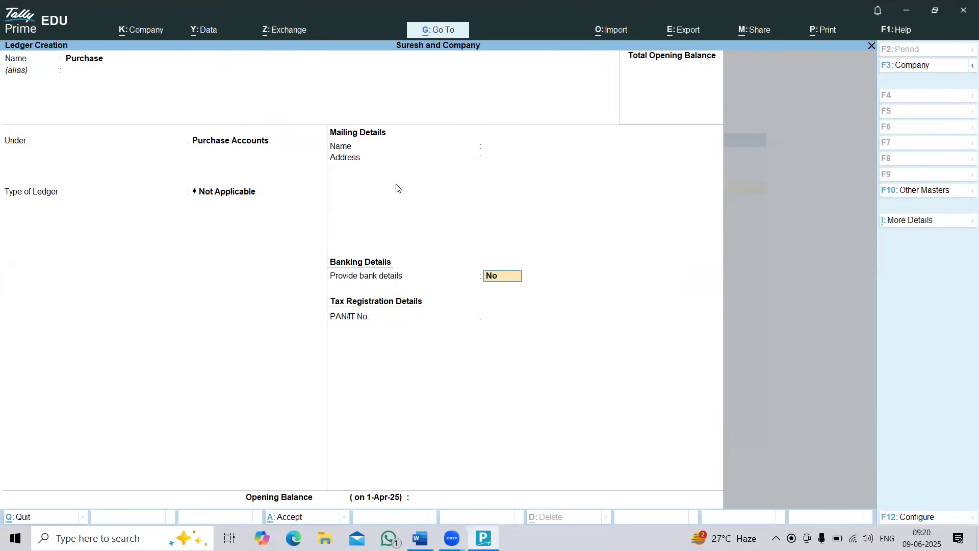
key("ctrl+a")
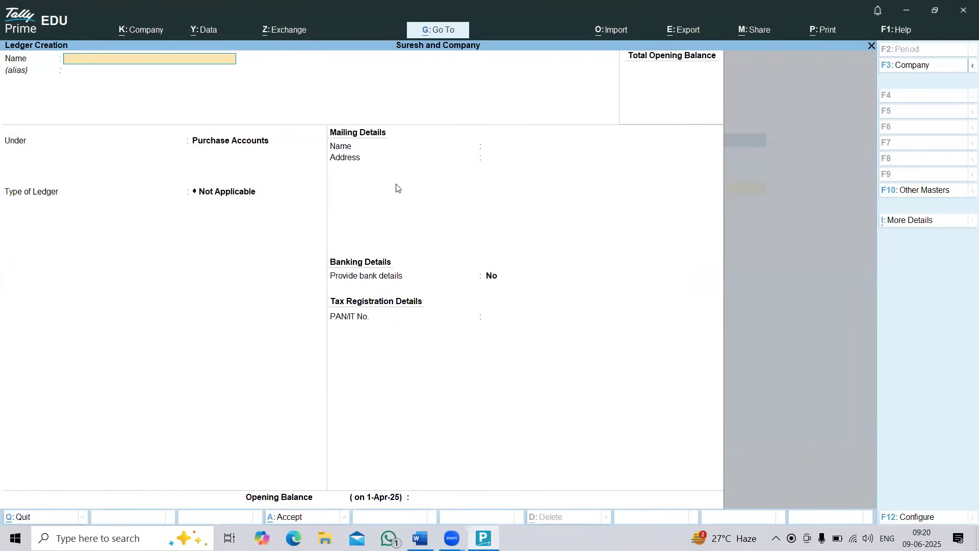
Check the supplier in the Word problem, name the new TallyPrime ledger Vijetha Enterprises, and group it under Sundry Creditors
key("alt+Tab")
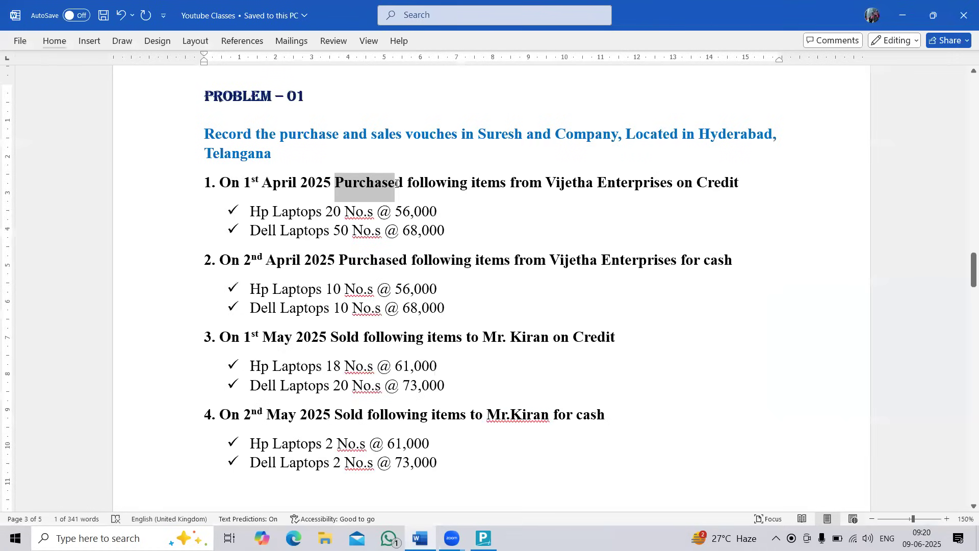
key("alt+Tab")
type("Vije")
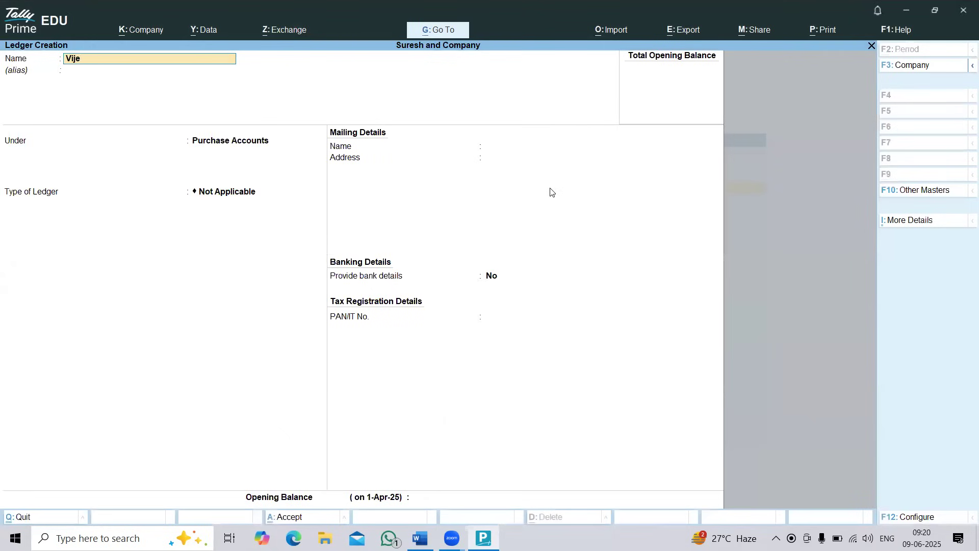
type("tha Enterprises")
key("Return")
key("Return")
type("Sun")
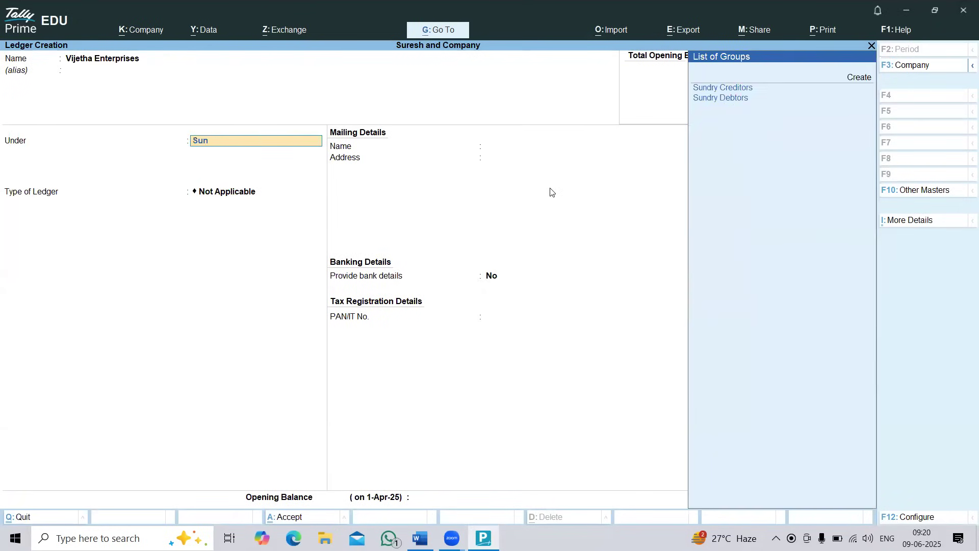
key("Return")
Recheck the problem in Word, keep the supplier's mailing name, Telangana and India with address and pincode blank, and save the ledger
key("alt+Tab")
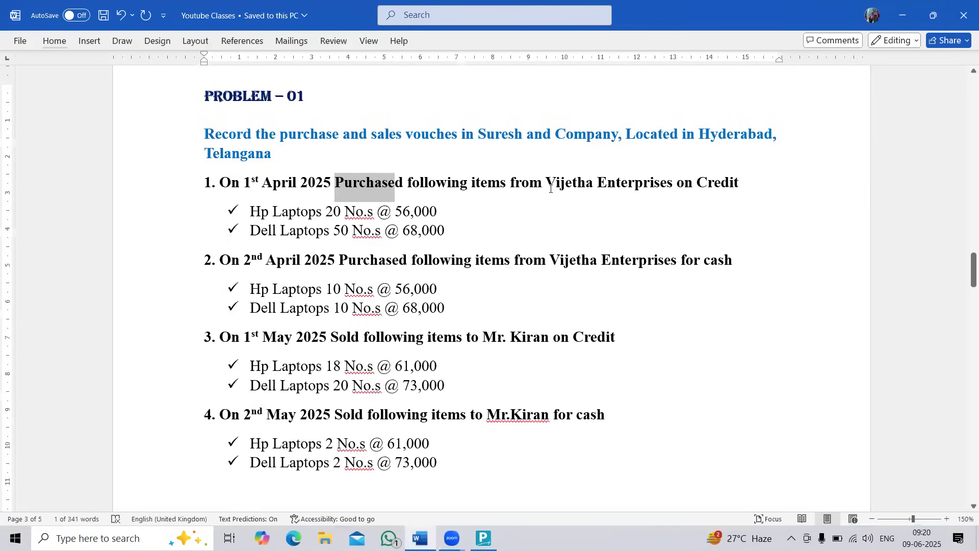
key("alt+Tab")
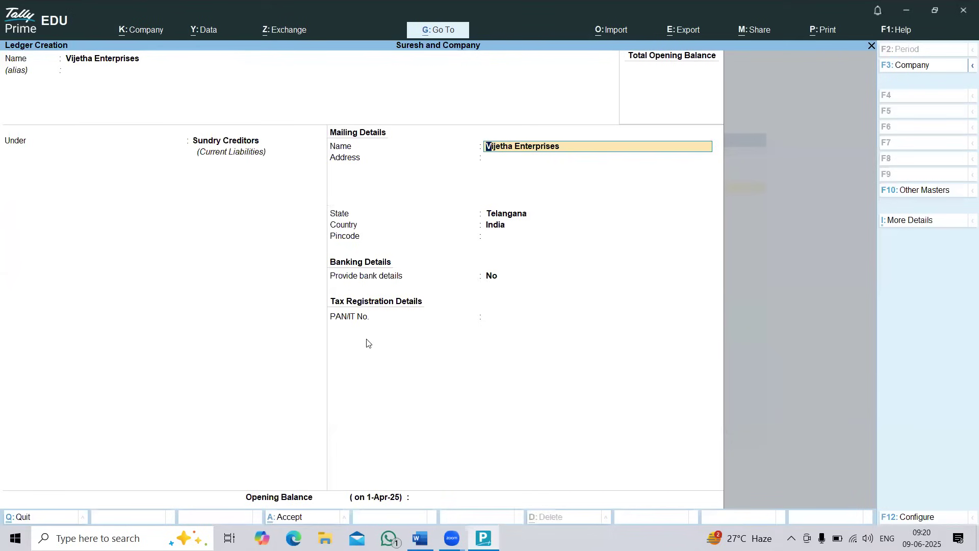
key("Return")
key("Return")
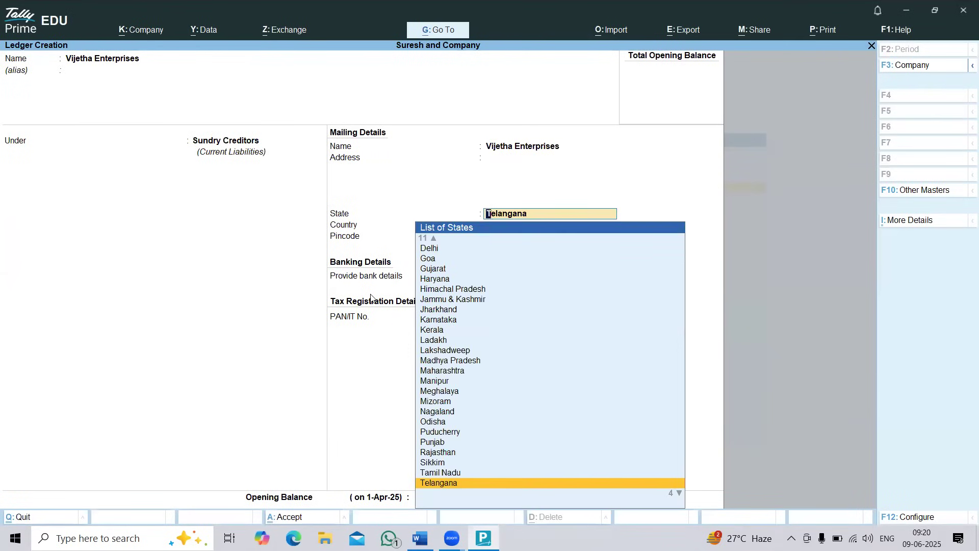
key("Return")
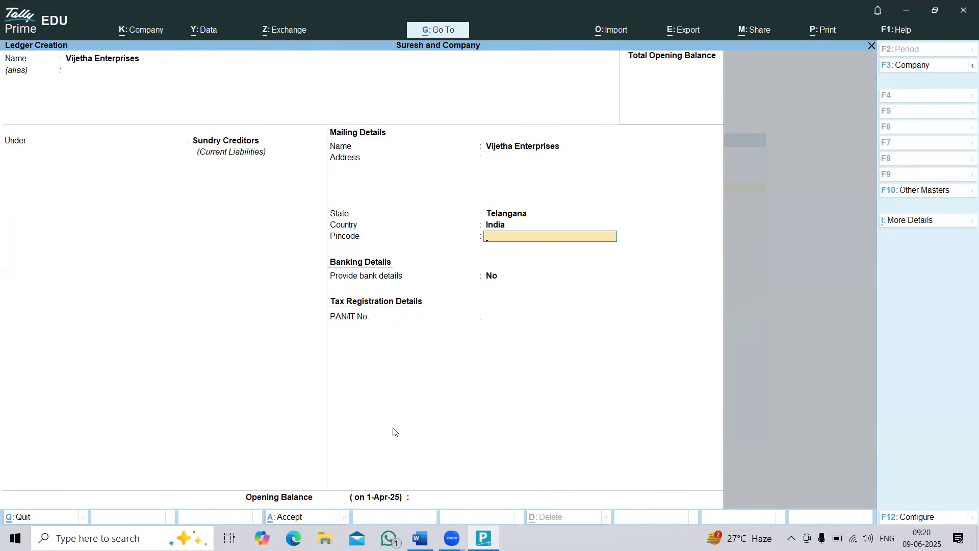
key("ctrl")
key("ctrl+a")
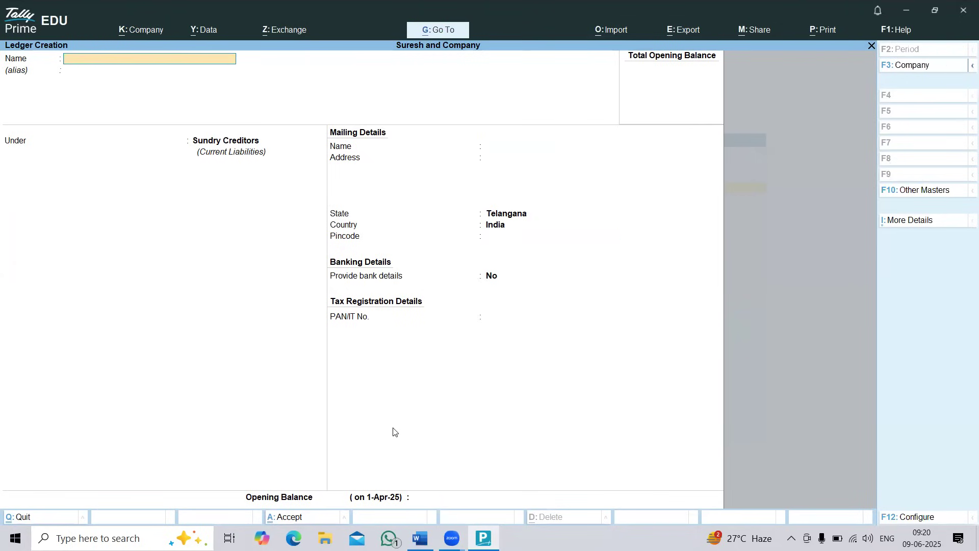
Highlight the 2nd April cash purchase in the Word document and try to create another ledger named Purchase in TallyPrime
key("alt+Tab")
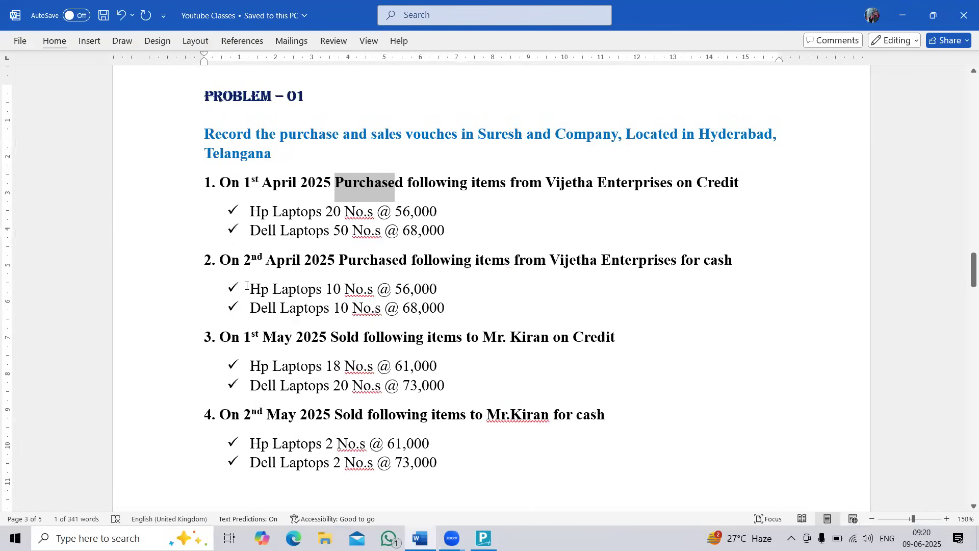
left_click_drag(233, 266, 734, 265)
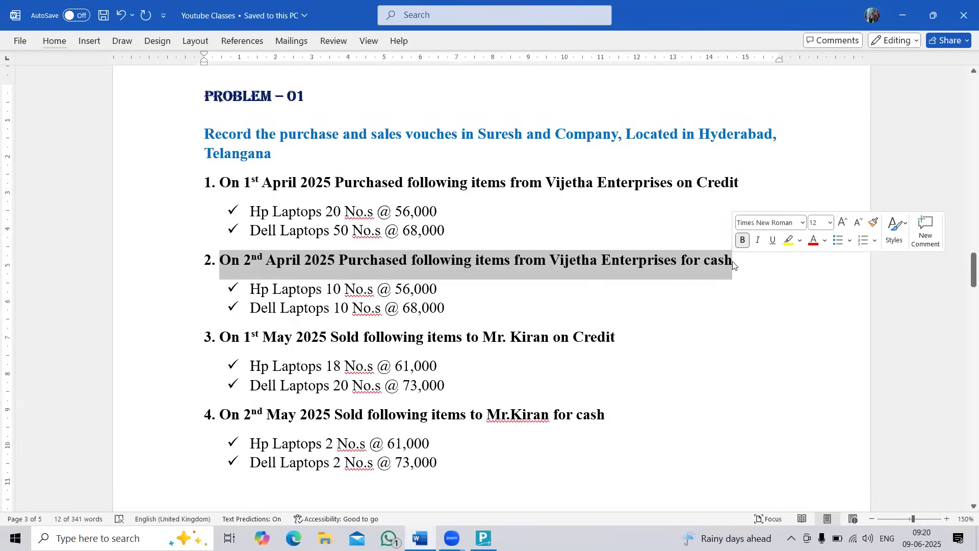
key("alt+Tab")
type("Ourc")
key("BackSpace")
key("BackSpace")
key("BackSpace")
key("BackSpace")
type("Pu")
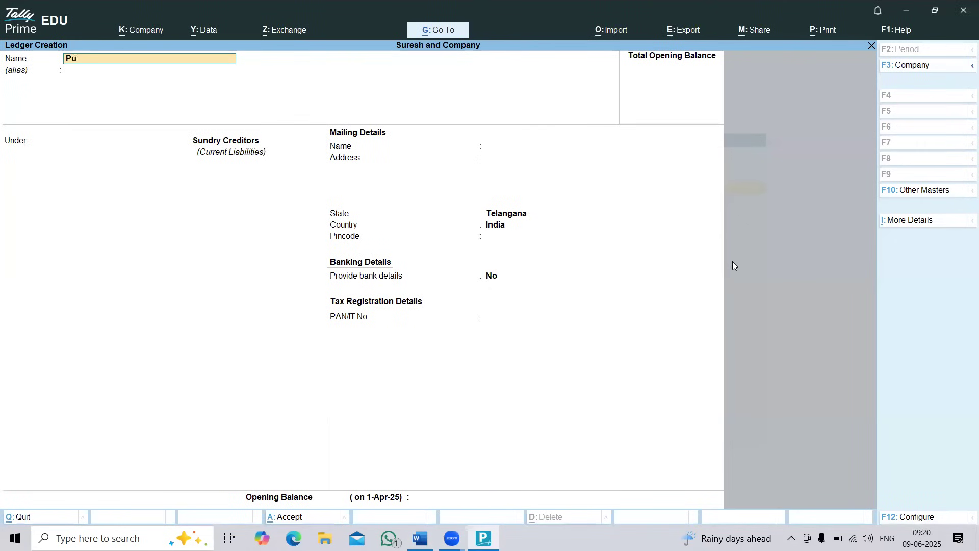
type("rchase")
key("Return")
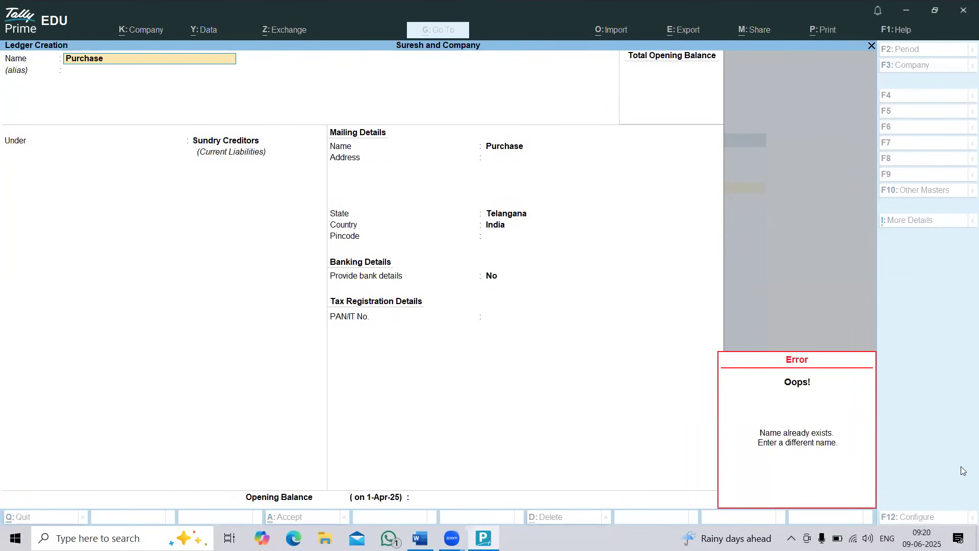
Highlight the purchase and cash entries in the Word problem, try to create a ledger named Cash in TallyPrime, and leave ledger creation
key("alt+Tab")
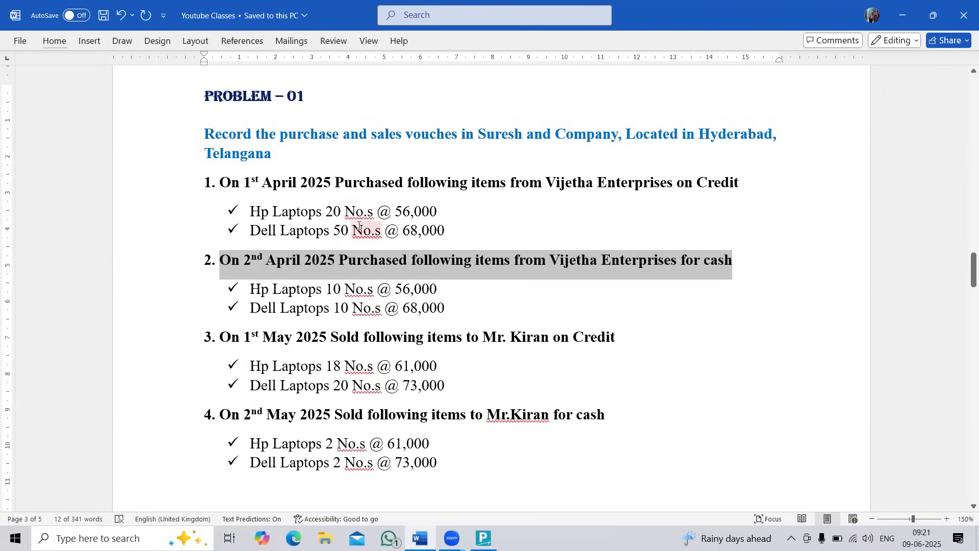
key("alt+Tab")
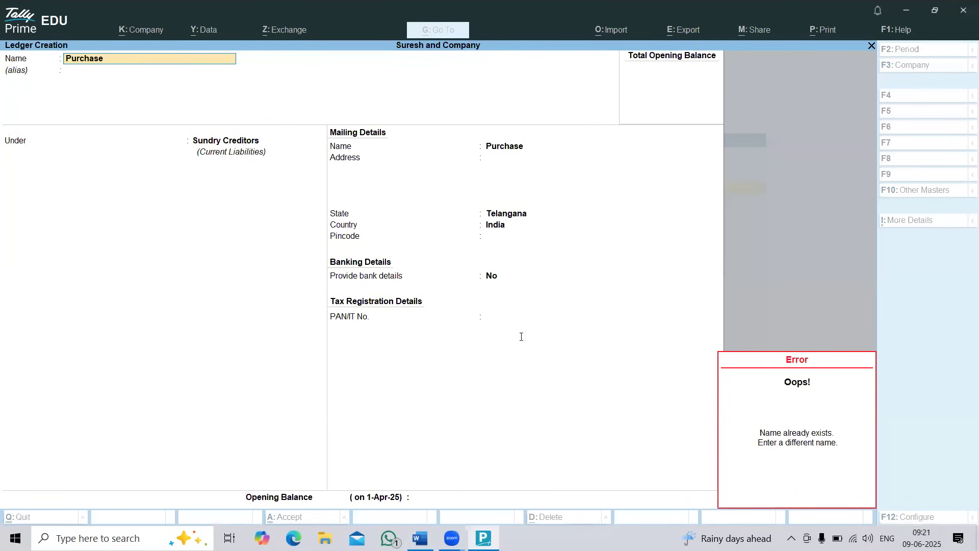
key("alt+Tab")
left_click_drag(338, 188, 403, 188)
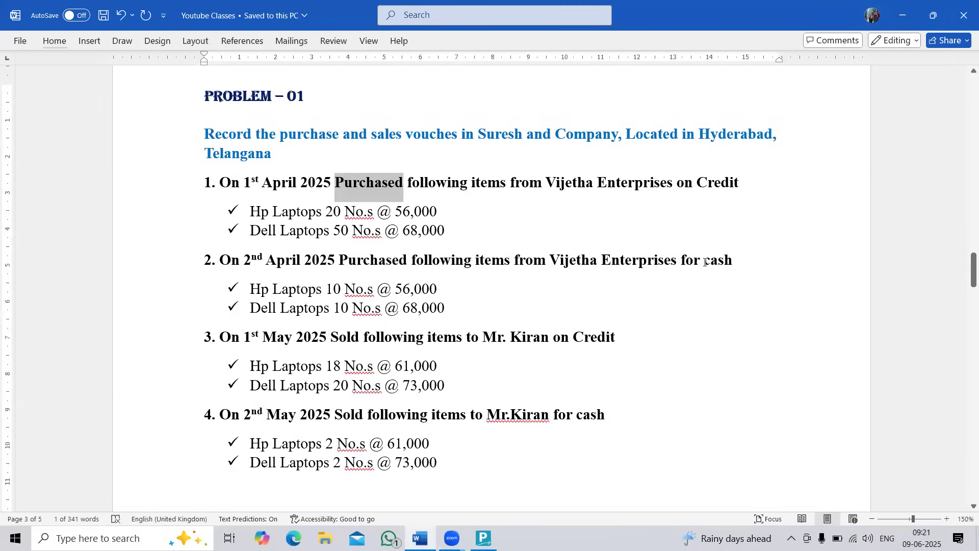
left_click_drag(704, 262, 743, 270)
key("alt+Tab")
key("Escape")
key("Escape")
type("Cash")
key("Return")
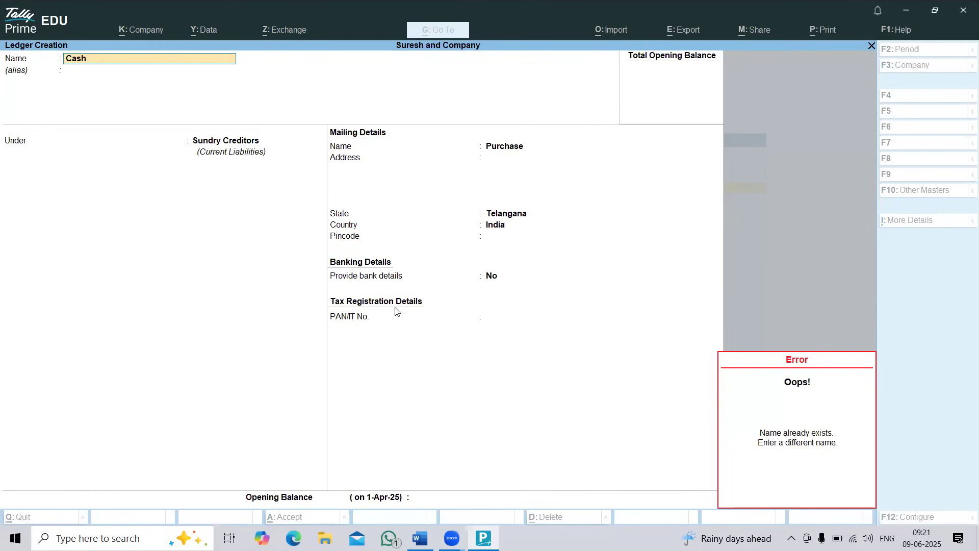
key("Escape")
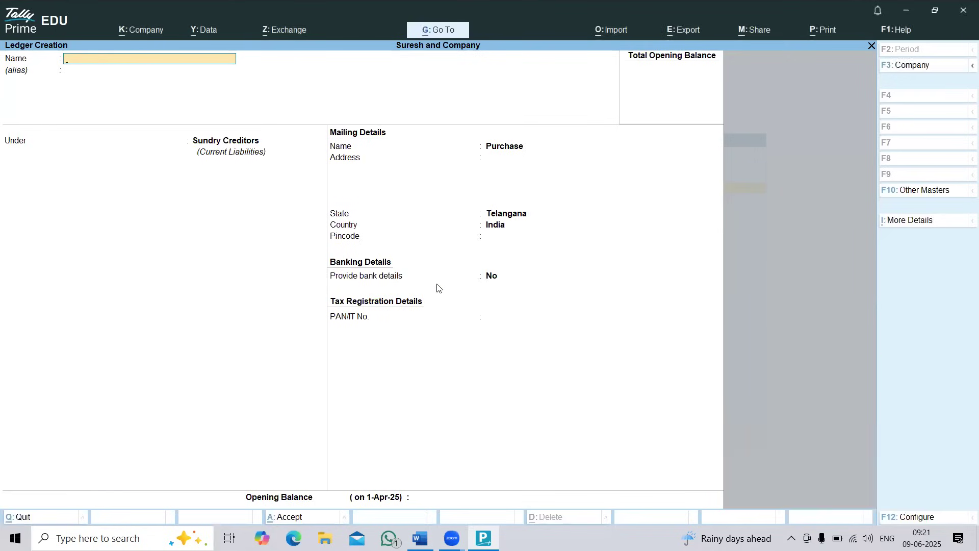
key("Escape")
Open the list of existing ledgers through master alteration
key("Down")
key("Return")
key("Down")
key("Return")
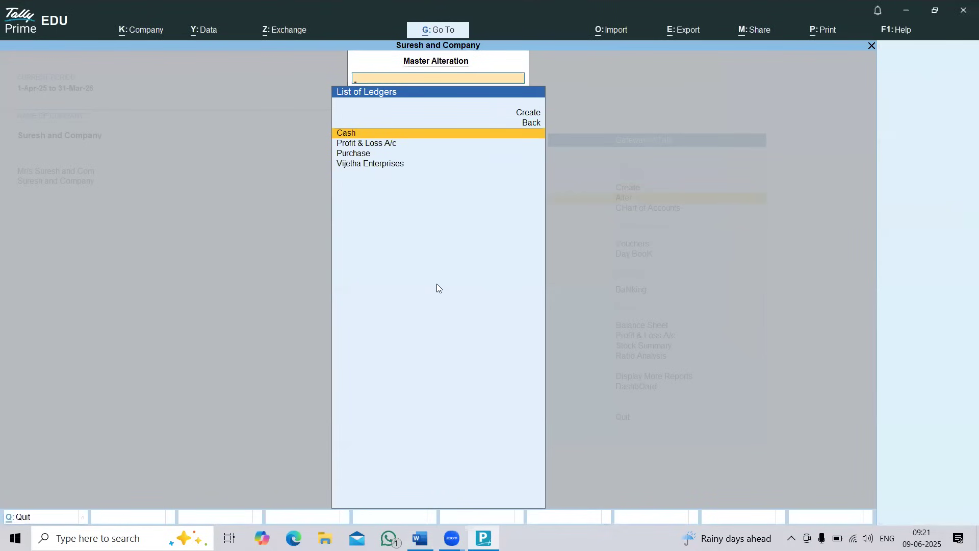
Look through the ledgers that exist in the alteration list and leave it without opening any
key("Down")
key("Down")
key("Down")
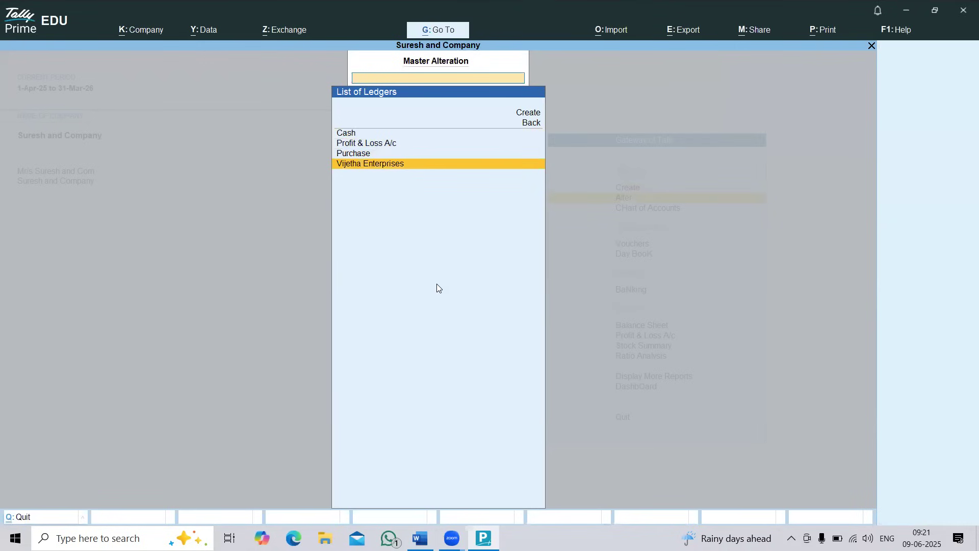
key("Up")
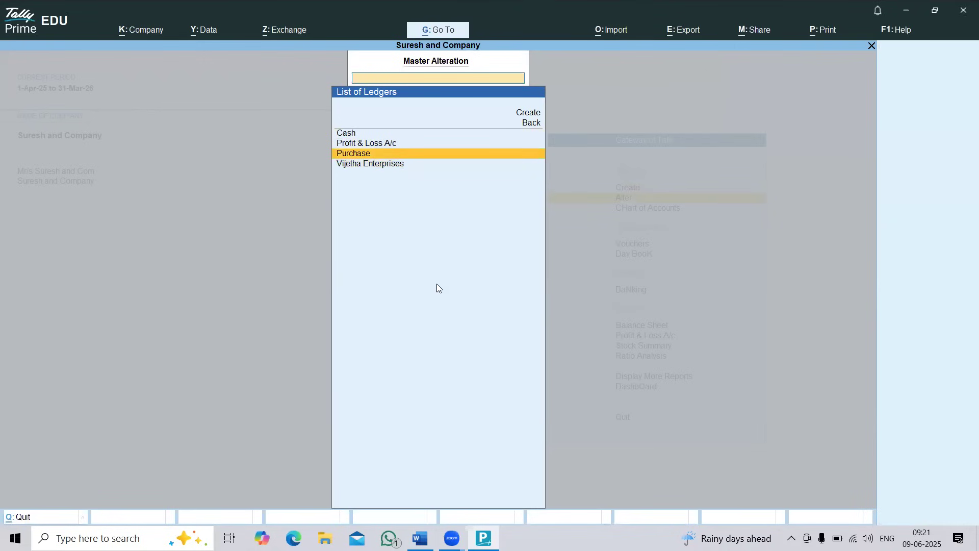
key("Down")
key("Up")
key("Up")
key("Up")
key("Down")
key("Down")
key("Up")
key("Up")
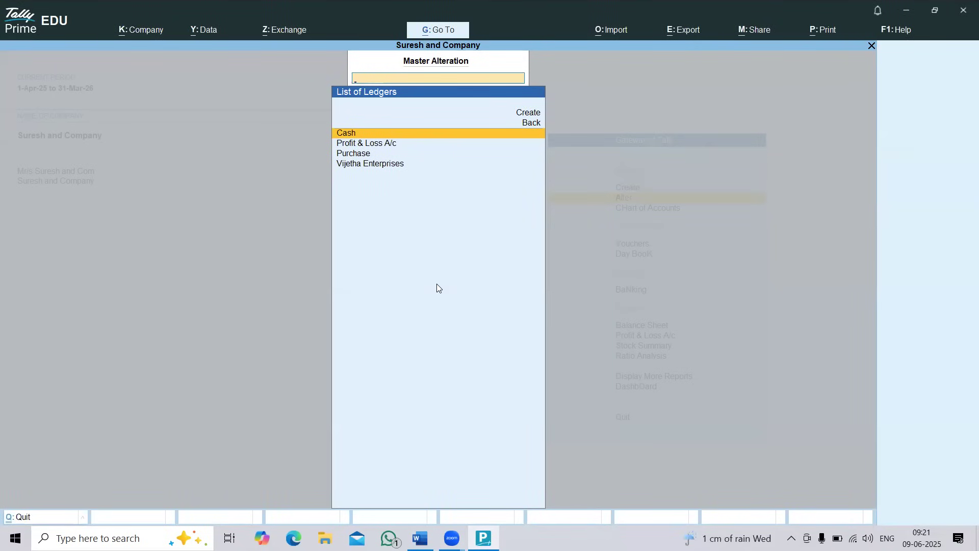
key("Down")
key("Down")
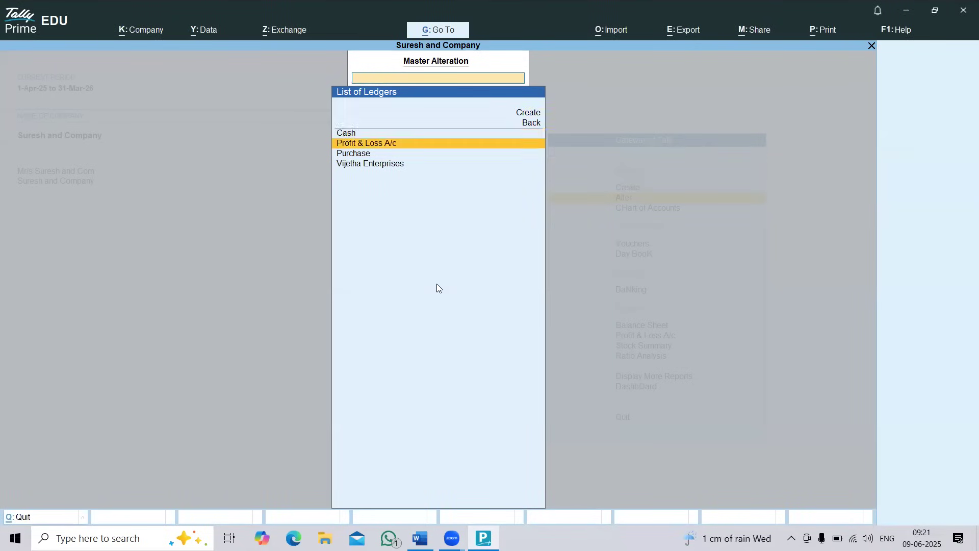
key("Up")
key("Up")
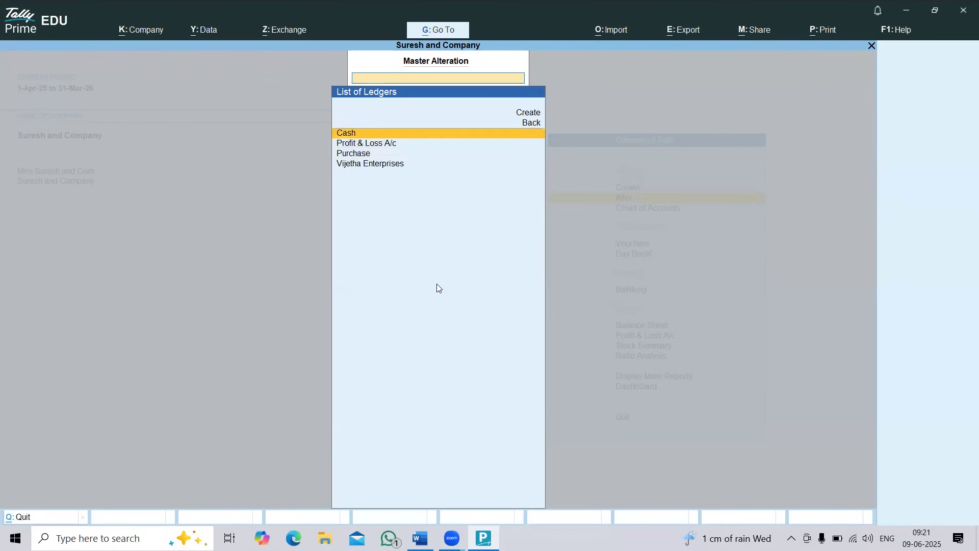
key("Down")
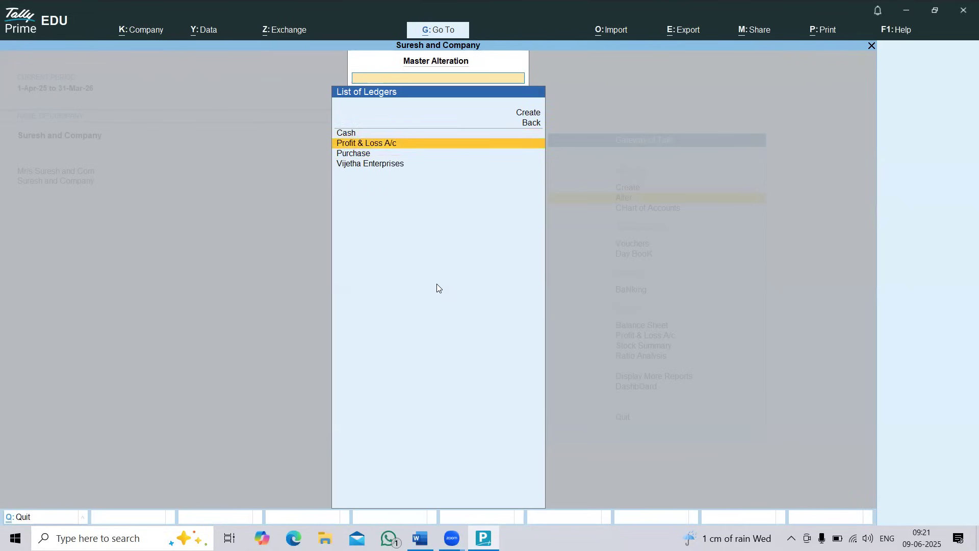
key("Escape")
key("Escape")
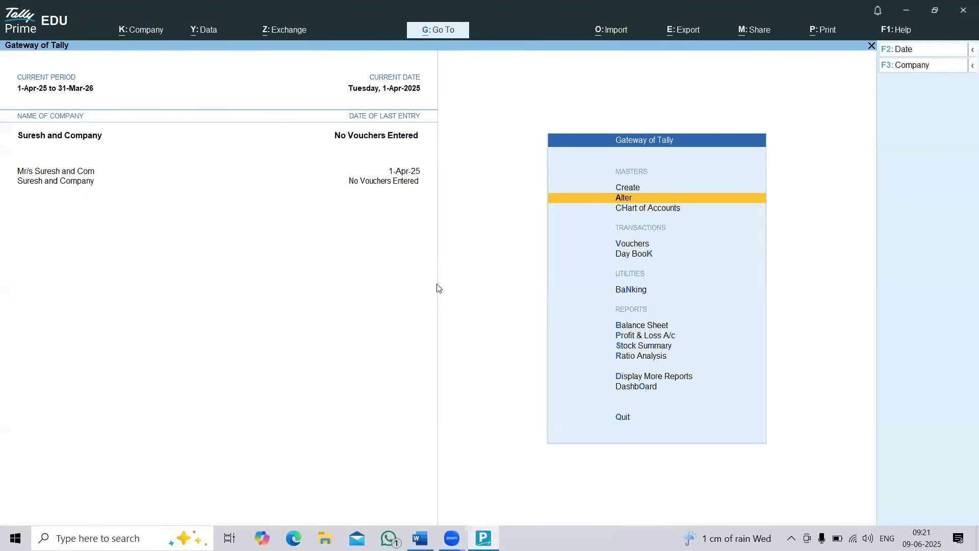
Open ledger creation, then highlight the customer's name and the word Sold in the 1st May credit sale in Word
key("c")
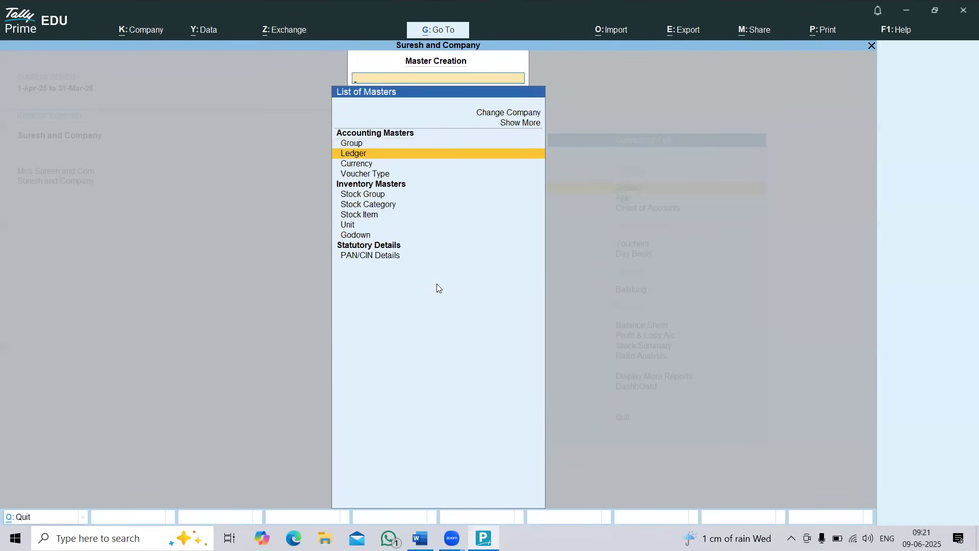
key("Return")
key("alt+Tab")
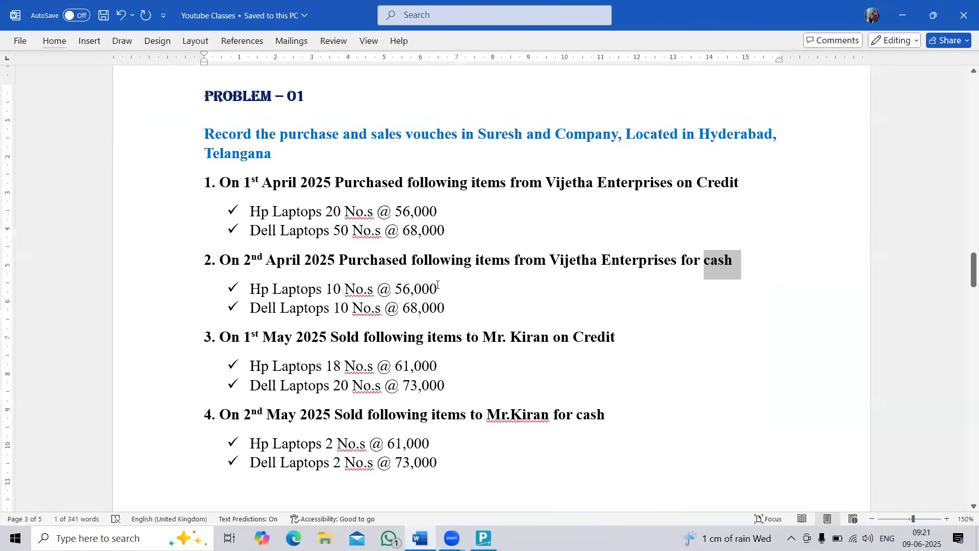
left_click(240, 337)
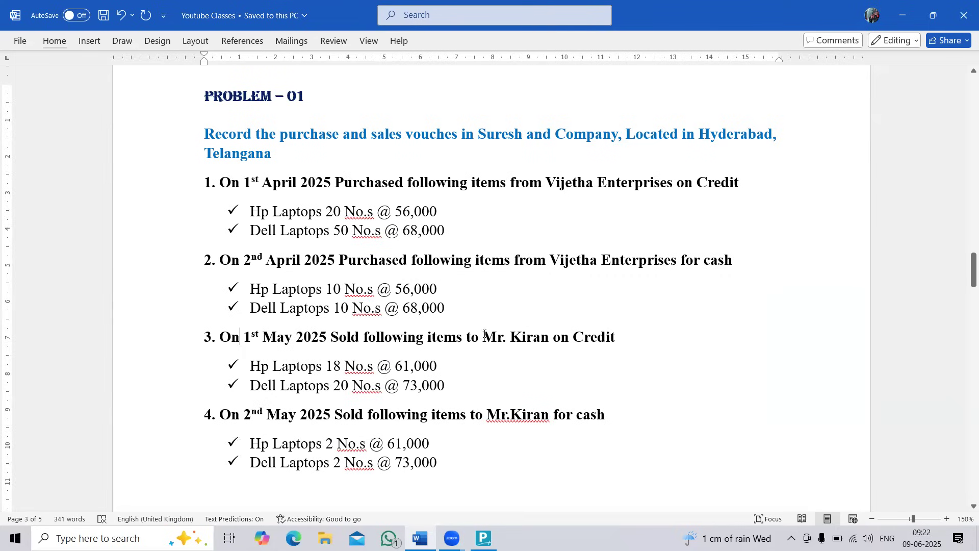
left_click_drag(483, 335, 551, 343)
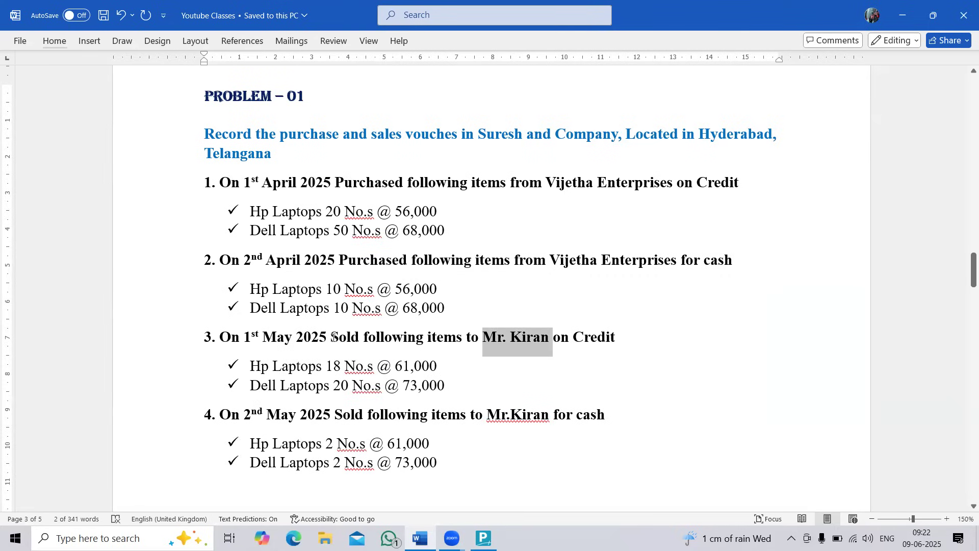
left_click_drag(332, 336, 359, 338)
Create the credit customer's ledger in TallyPrime under Sundry Debtors, keeping Telangana, India and no bank details, and save it
key("alt+Tab")
type("Mr Kiran")
key("Return")
key("Return")
type("Sun")
key("Down")
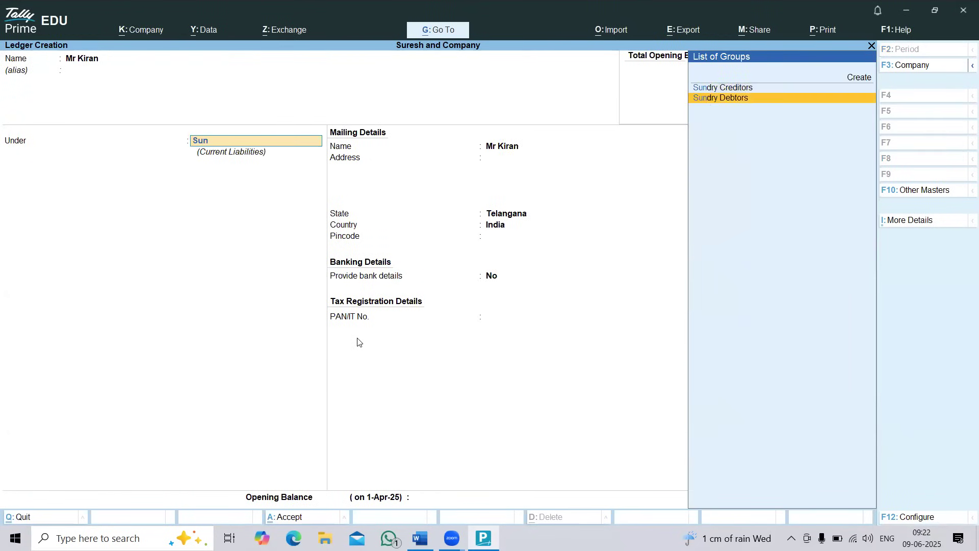
key("Return")
key("Return")
key("Return")
key("Return")
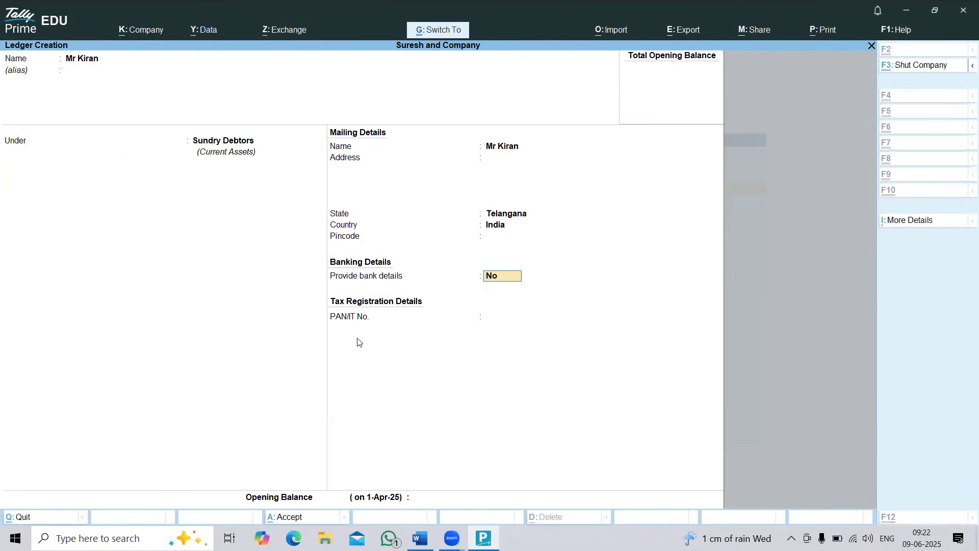
key("ctrl+a")
Create a ledger named Sales under Sales Accounts, leave the type of ledger Not Applicable, and save it
type("Sales")
key("Return")
type("sa")
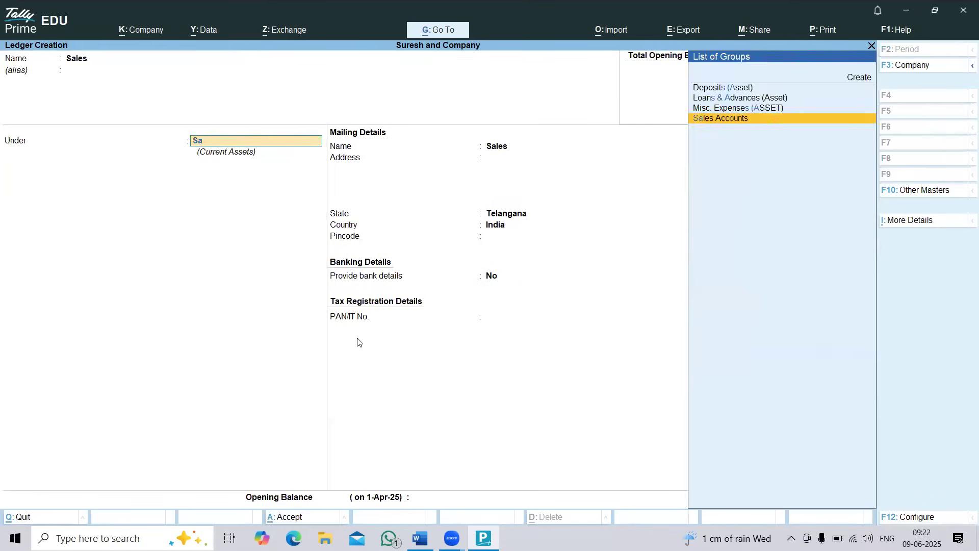
key("Return")
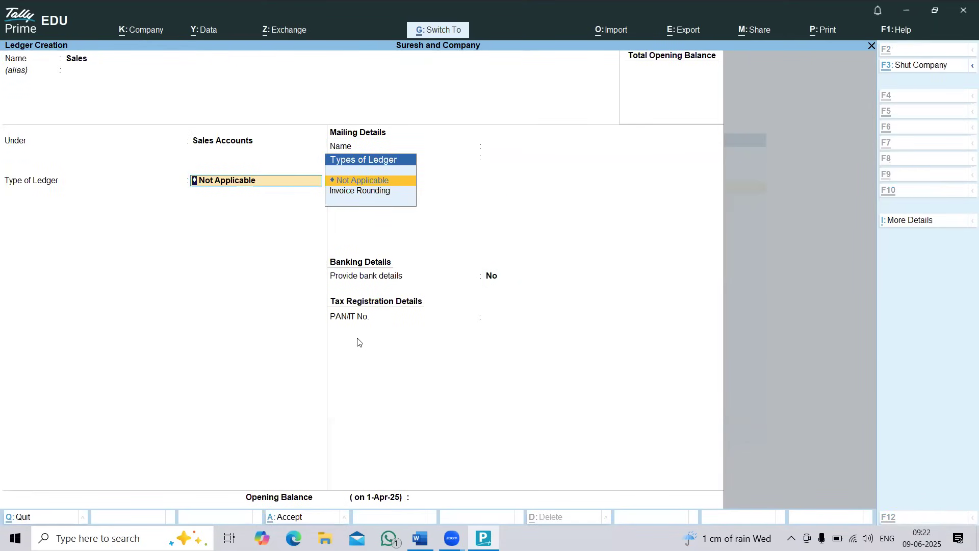
key("ctrl+a")
Check the May sales in the Word problem, highlighting the credit customer and the cash entry
key("alt+Tab")
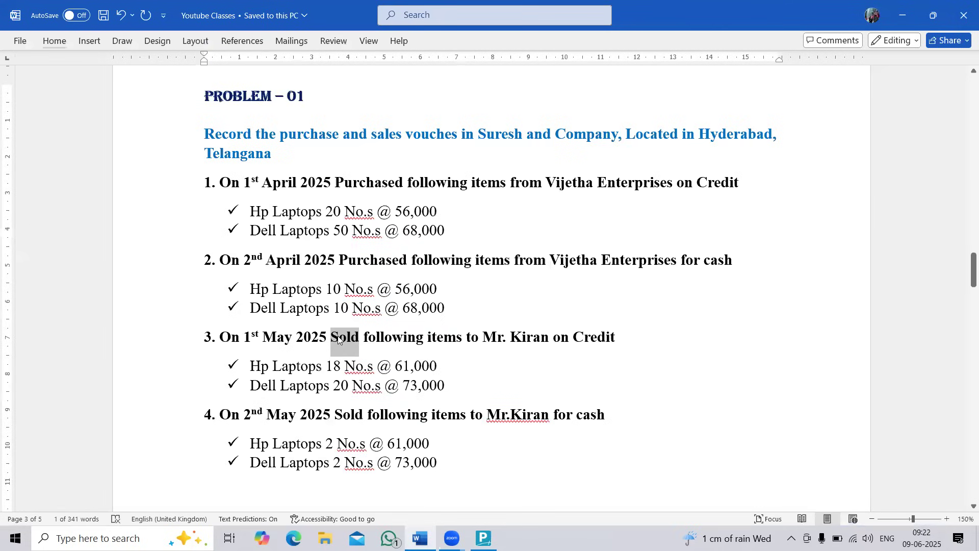
left_click(340, 338)
left_click_drag(493, 341, 539, 345)
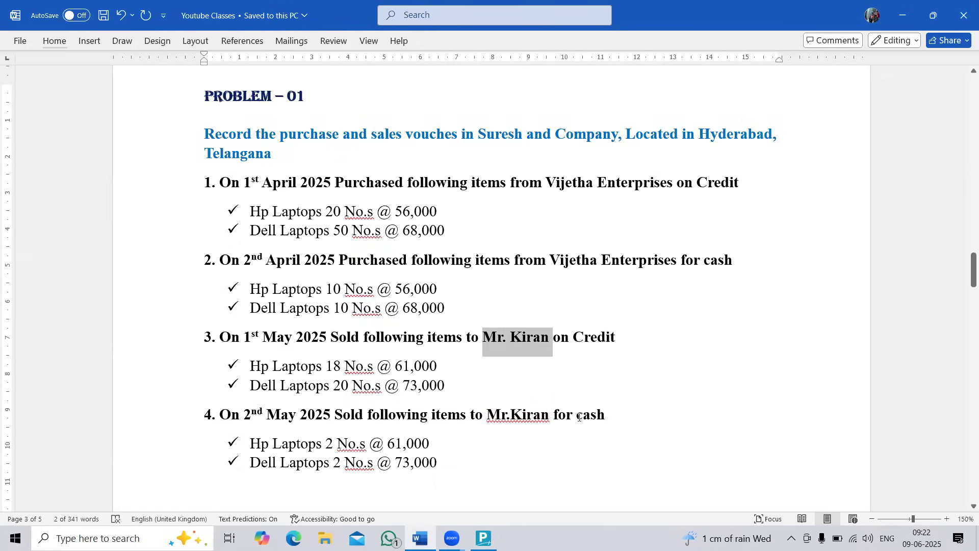
left_click_drag(579, 417, 607, 418)
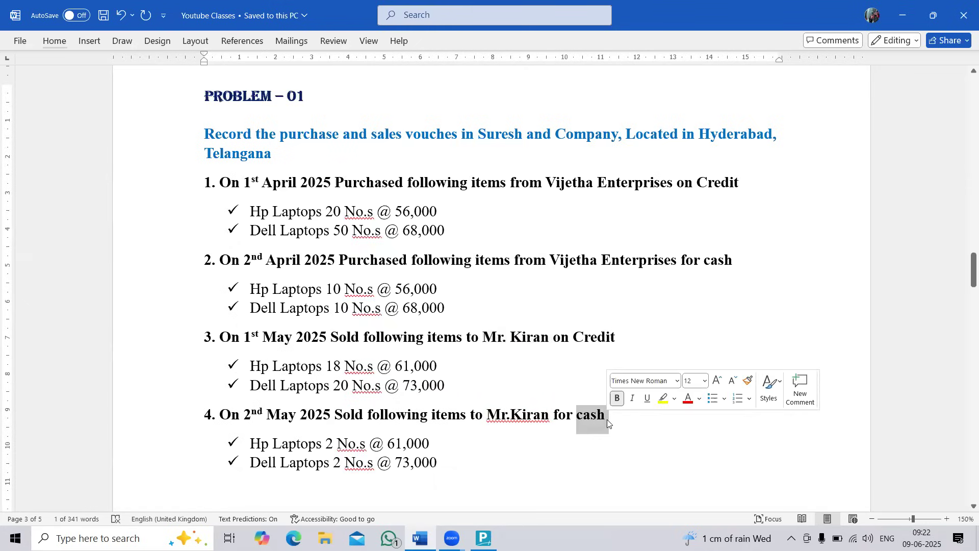
Try to create ledgers named Cash and Sales in TallyPrime, clearing the name after each attempt
key("alt+Tab")
type("Cash")
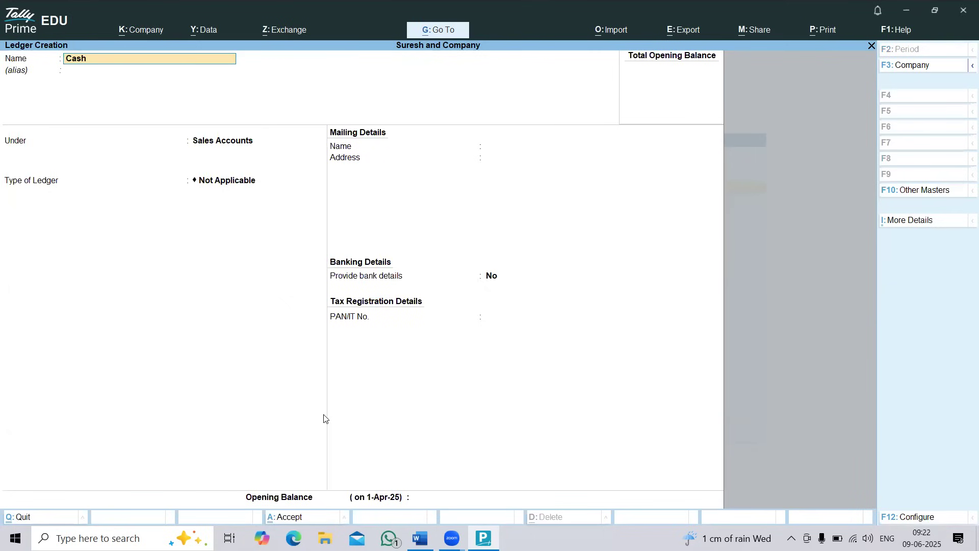
key("Return")
key("BackSpace")
type("Salw")
key("BackSpace")
type("es")
key("Return")
key("BackSpace")
Review all four transactions in the Word problem, highlight the first Hp Laptops line, and return to ledger creation in TallyPrime
key("alt+Tab")
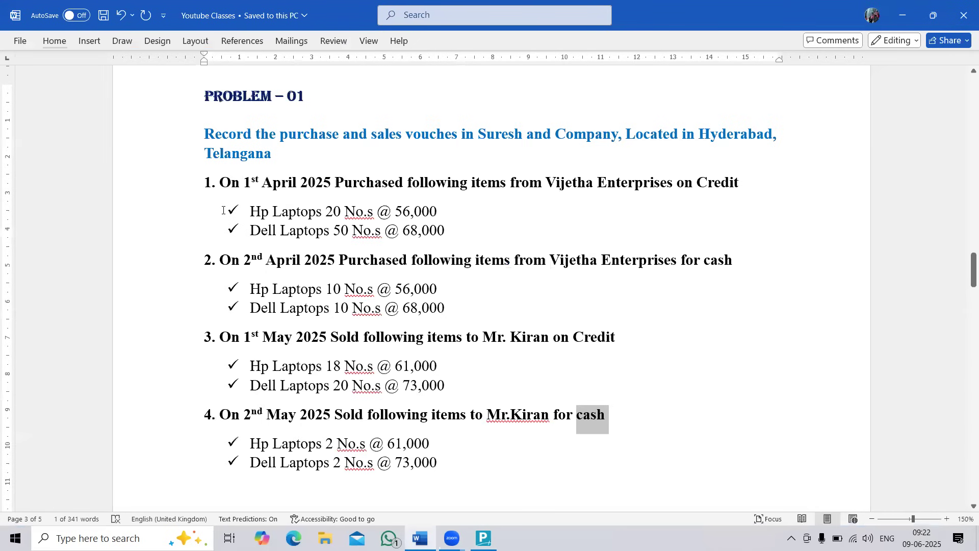
left_click_drag(207, 188, 448, 460)
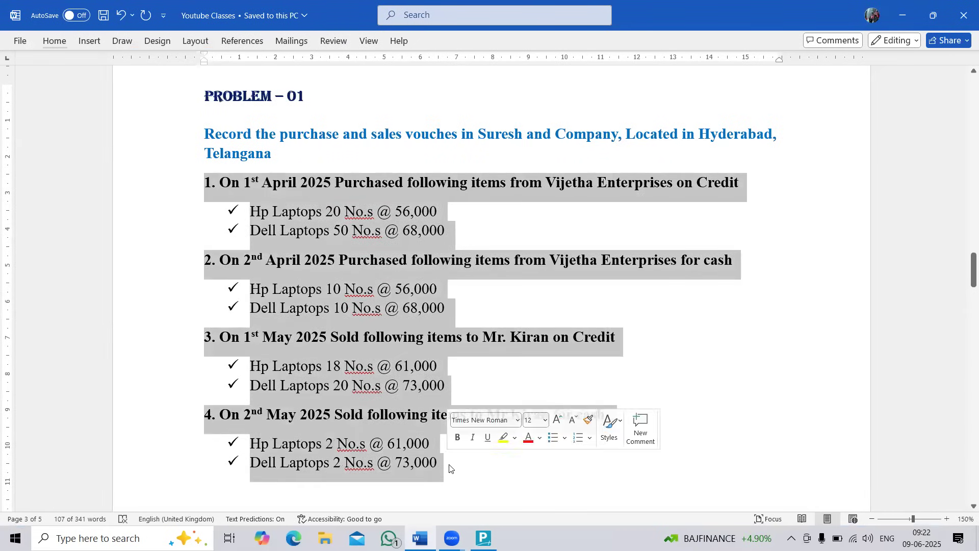
left_click(449, 464)
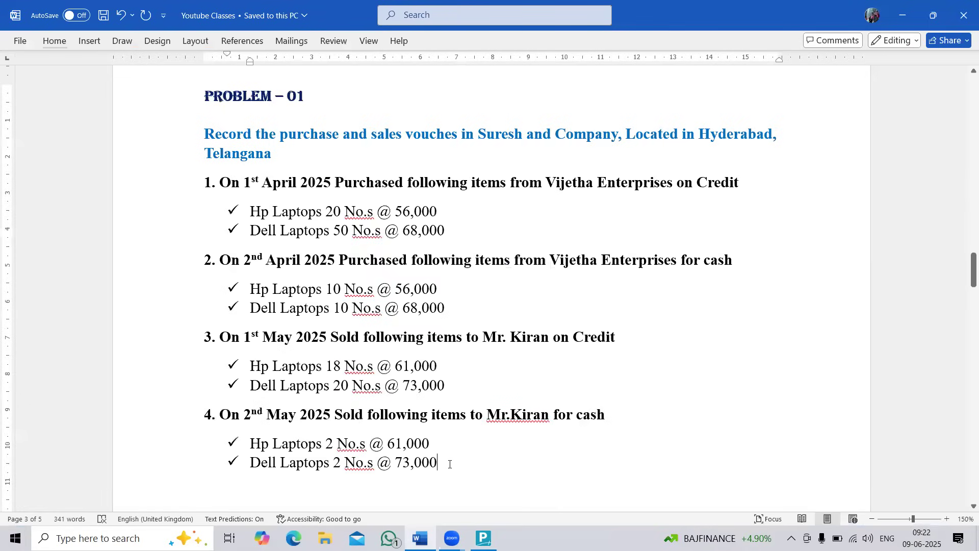
key("alt+Tab")
key("alt+Tab")
left_click_drag(248, 214, 428, 224)
key("alt+Tab")
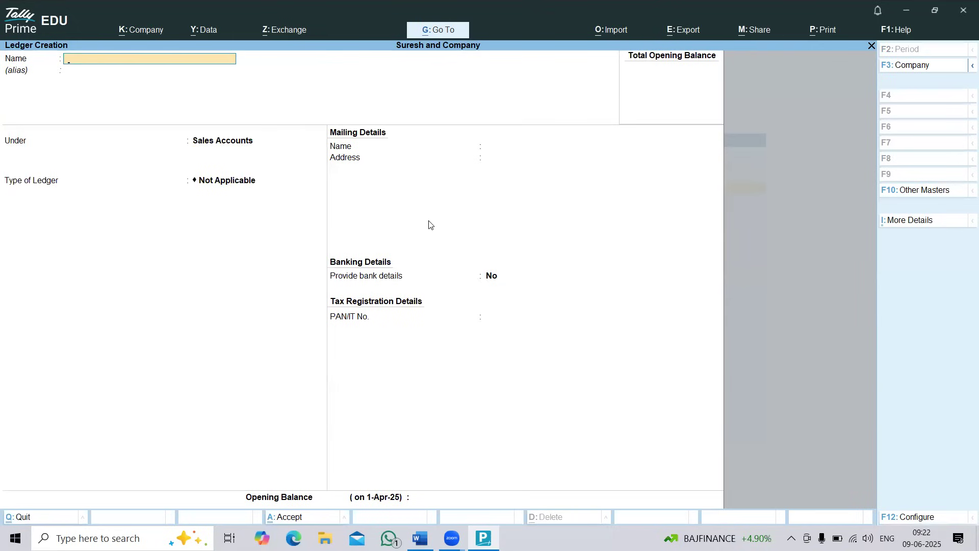
Create a sample ledger in a person's name under Sundry Creditors and save it
type("Mr Chanti")
key("Return")
key("Return")
type("S")
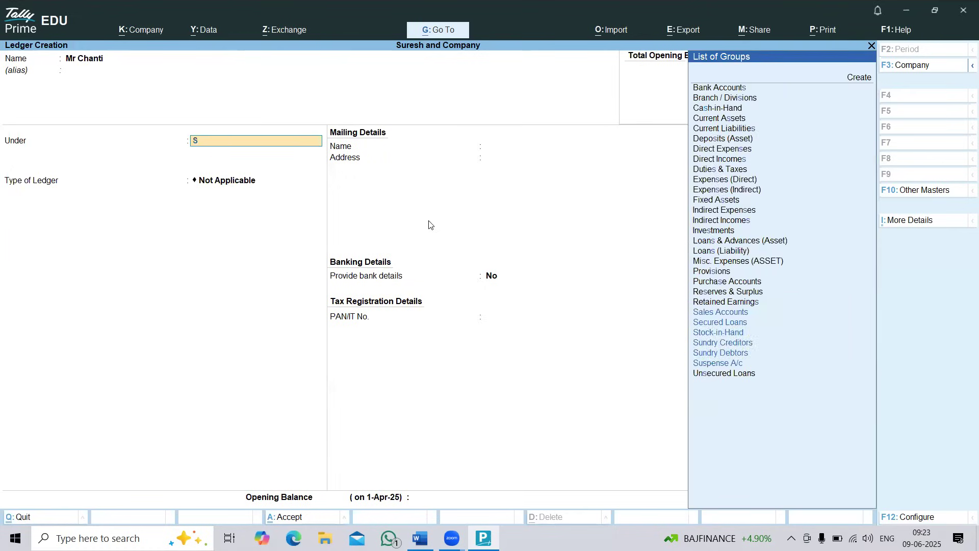
type("un")
key("Down")
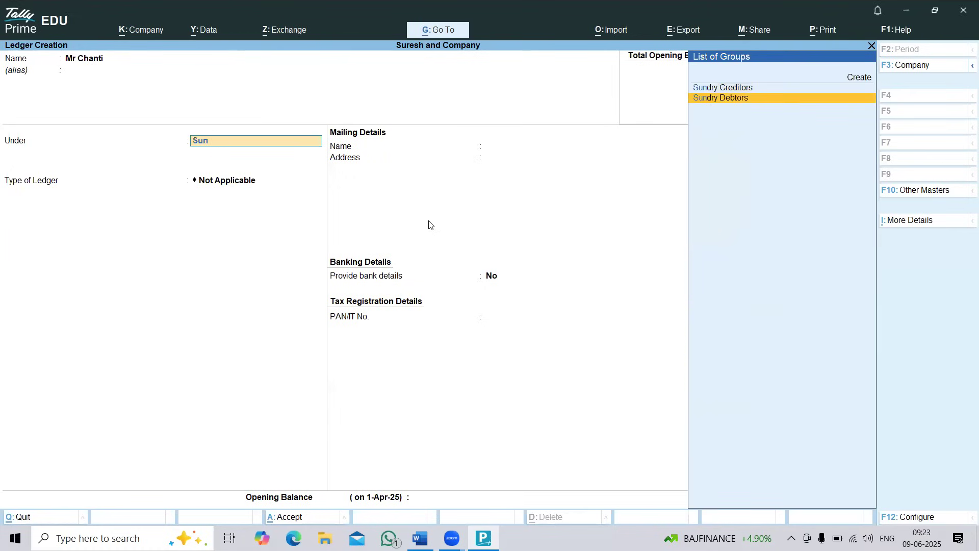
key("Up")
key("Return")
key("ctrl+a")
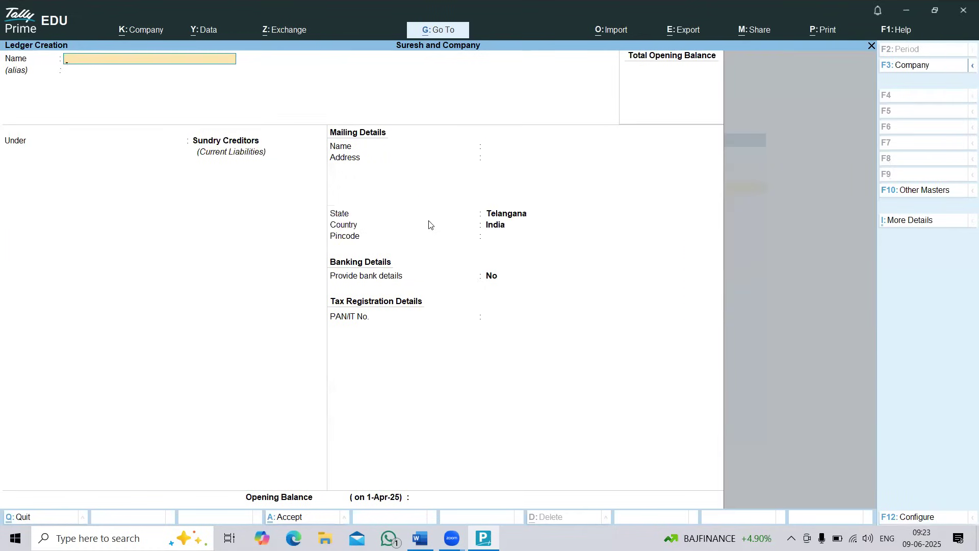
Open the sample person's ledger for alteration and change its group to Sundry Debtors
key("Escape")
key("Escape")
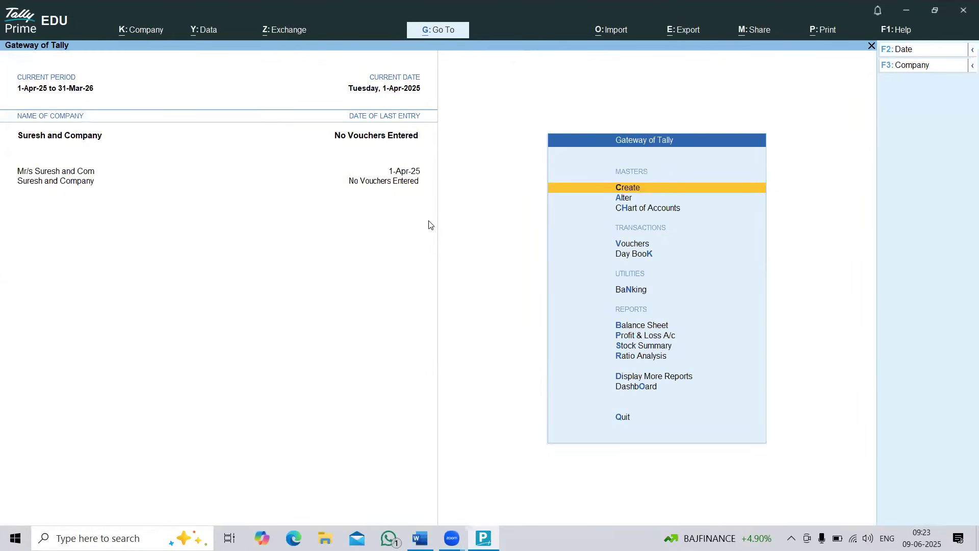
key("Down")
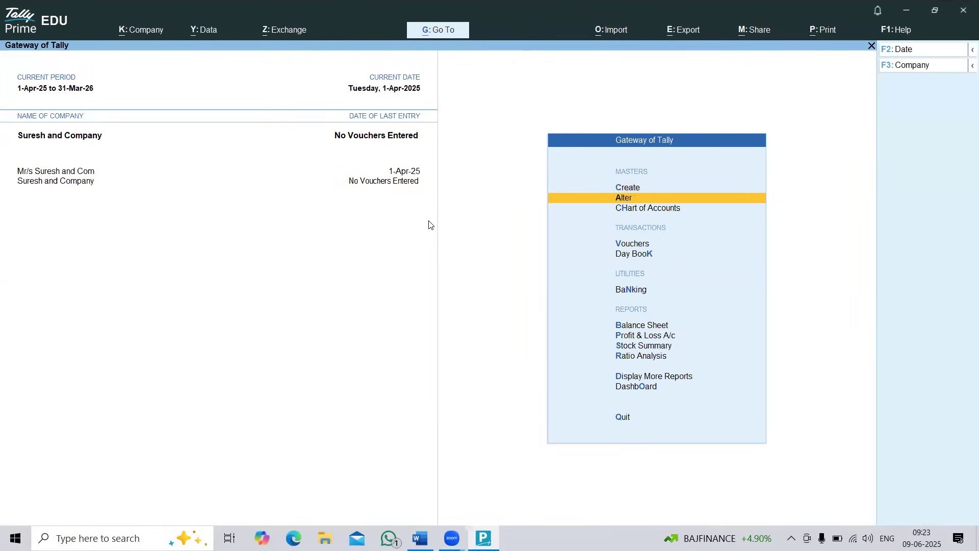
key("Return")
key("Down")
key("Return")
key("Down")
key("Return")
key("Return")
key("Return")
type("Sund")
key("Down")
key("Return")
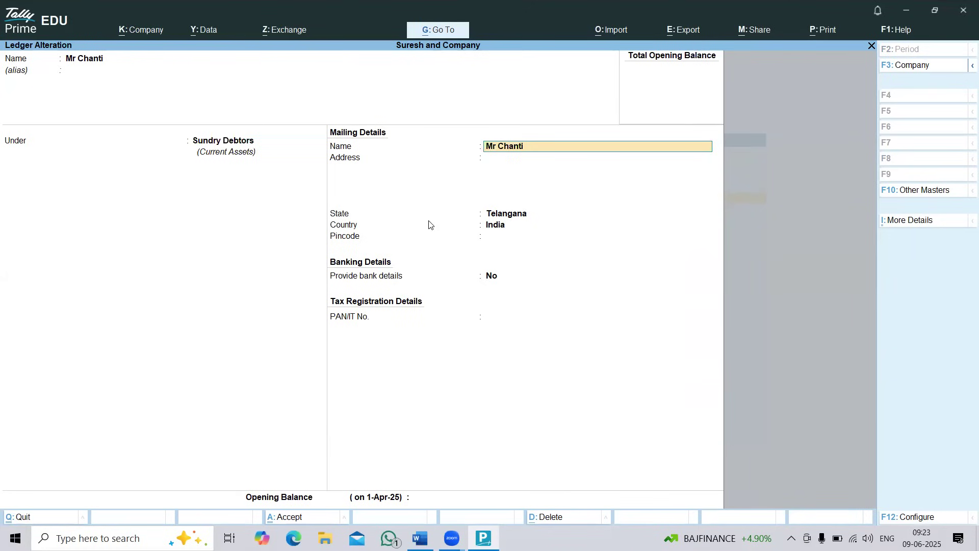
Delete the sample person's ledger and leave master alteration
key("alt+d")
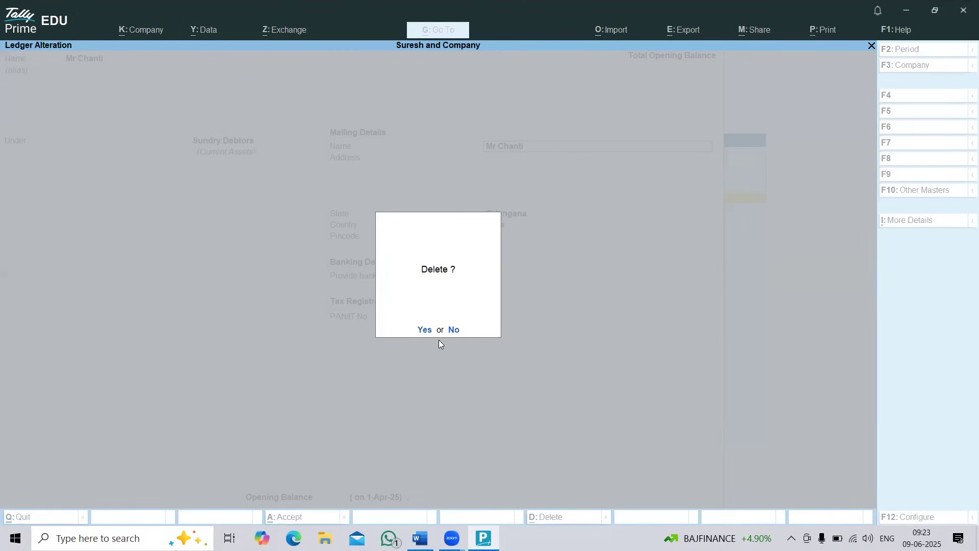
left_click(425, 328)
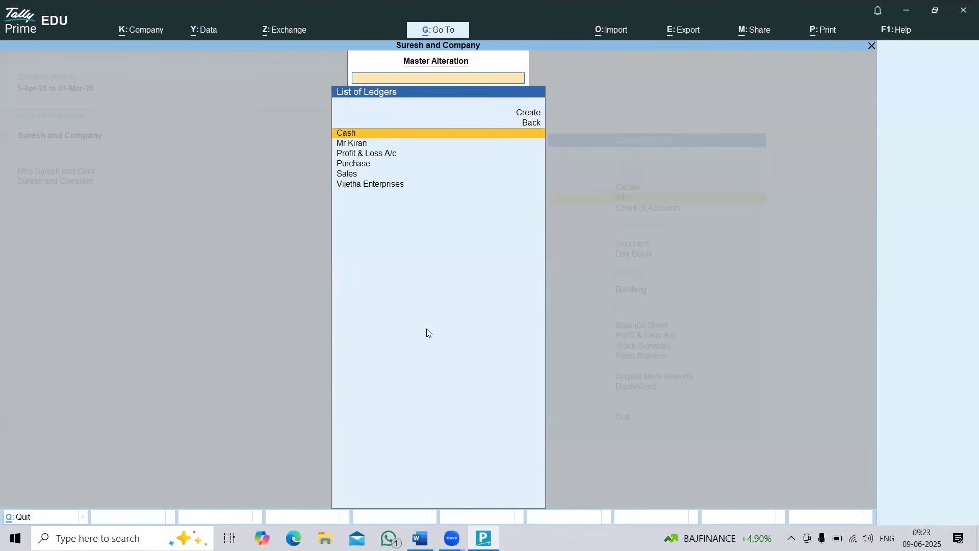
key("Escape")
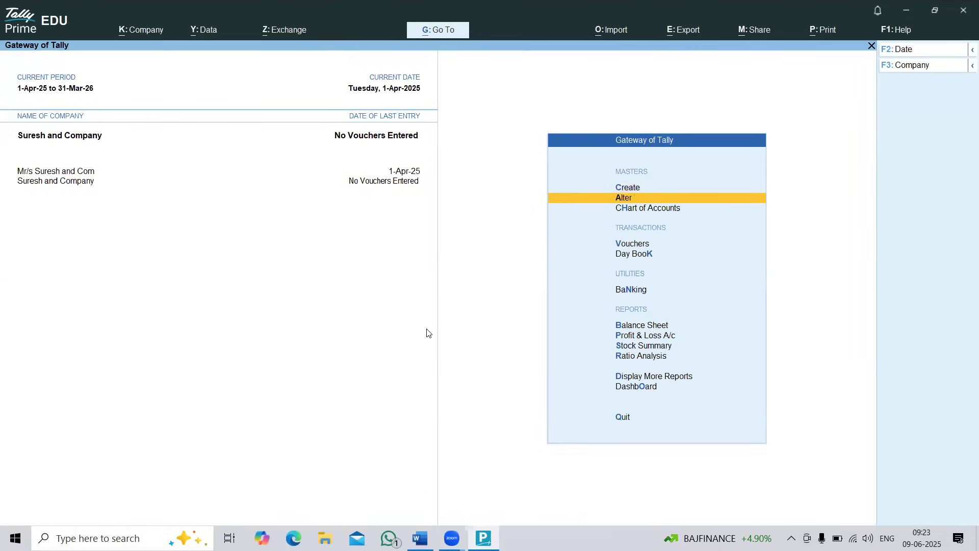
Open master creation for Suresh and Company and go to the Unit master among the inventory masters
key("Up")
key("alt+Tab")
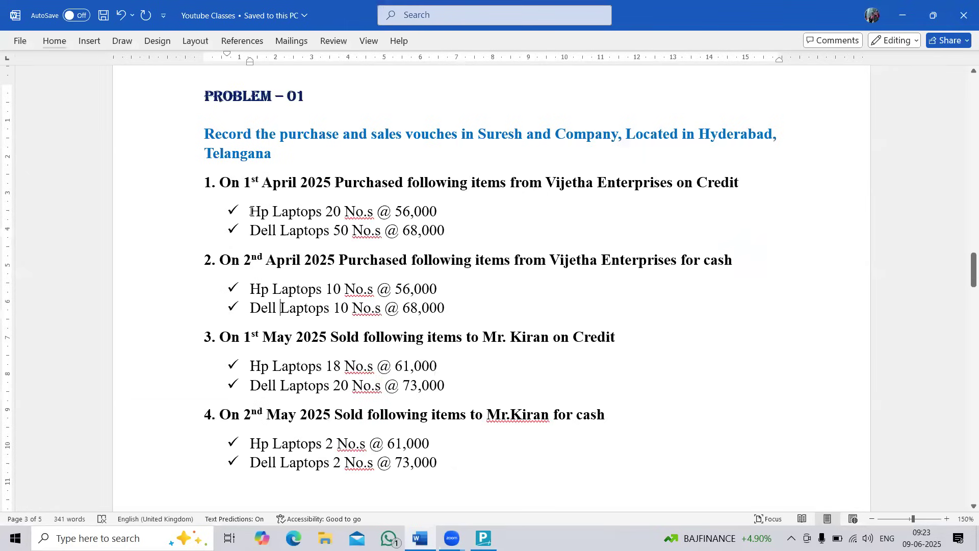
key("alt+Tab")
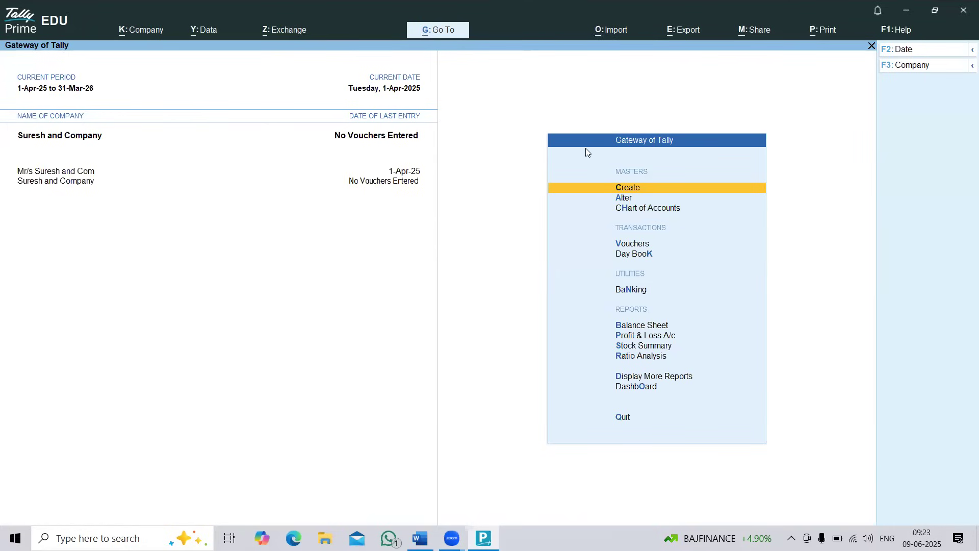
key("Return")
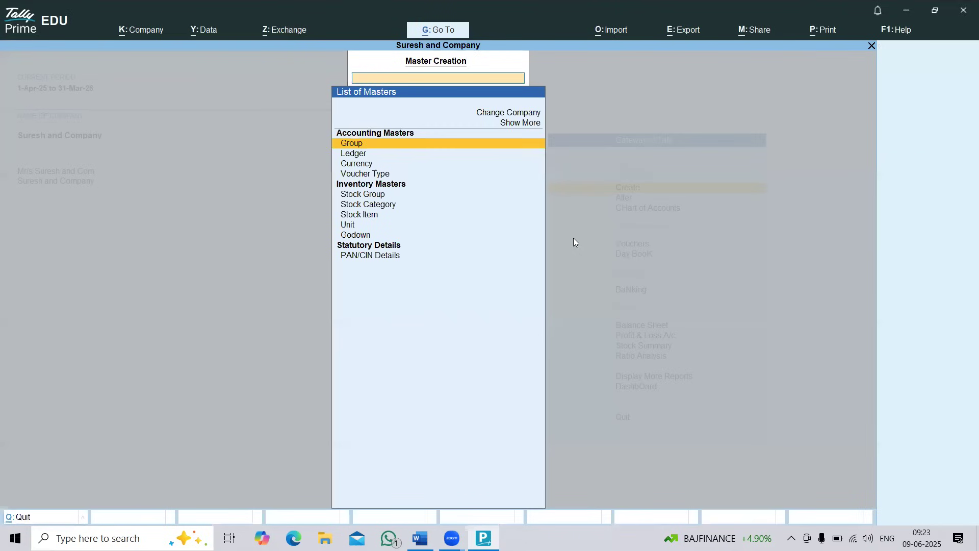
key("Down")
key("Down")
key("Down")
key("Down")
key("Down")
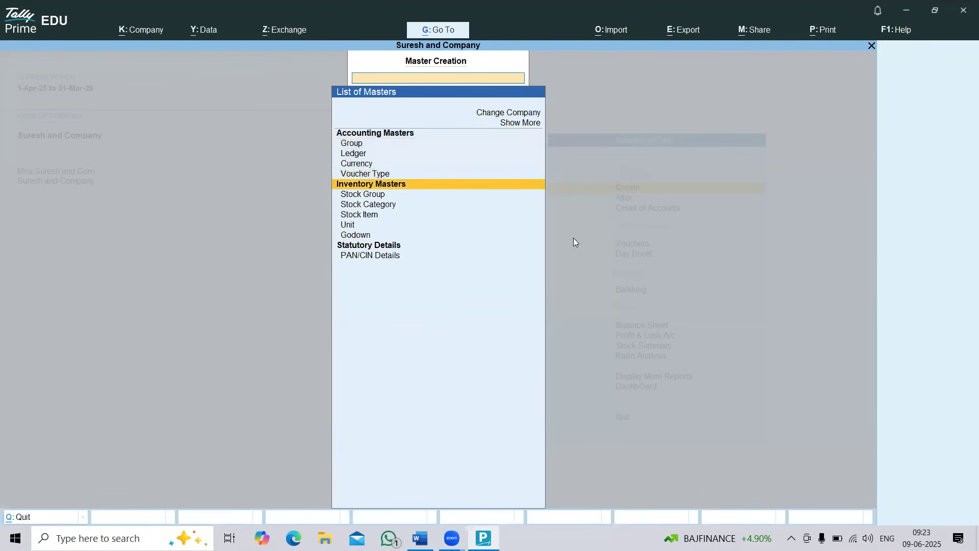
key("Down")
key("Down")
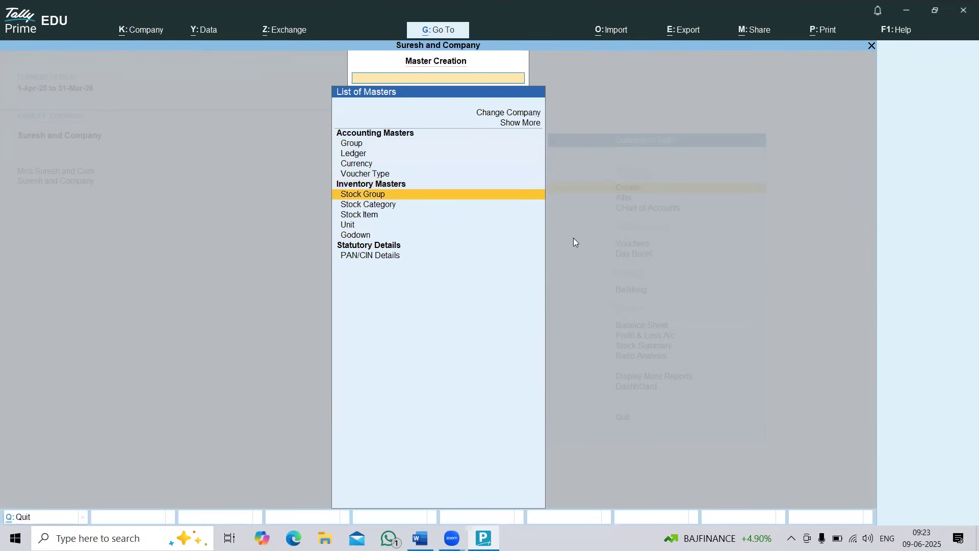
key("Down")
key("Down")
key("Down")
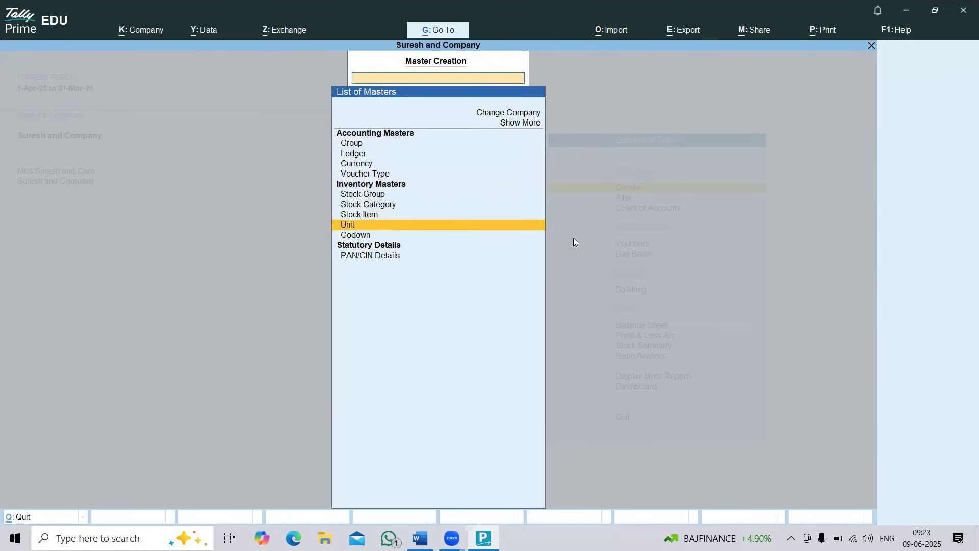
Switch to the Word problem, highlight the No.s unit and the Hp Laptops item name in the first transaction, and return to TallyPrime
key("alt+Tab")
key("alt+Tab")
key("Up")
key("Up")
key("alt+Tab")
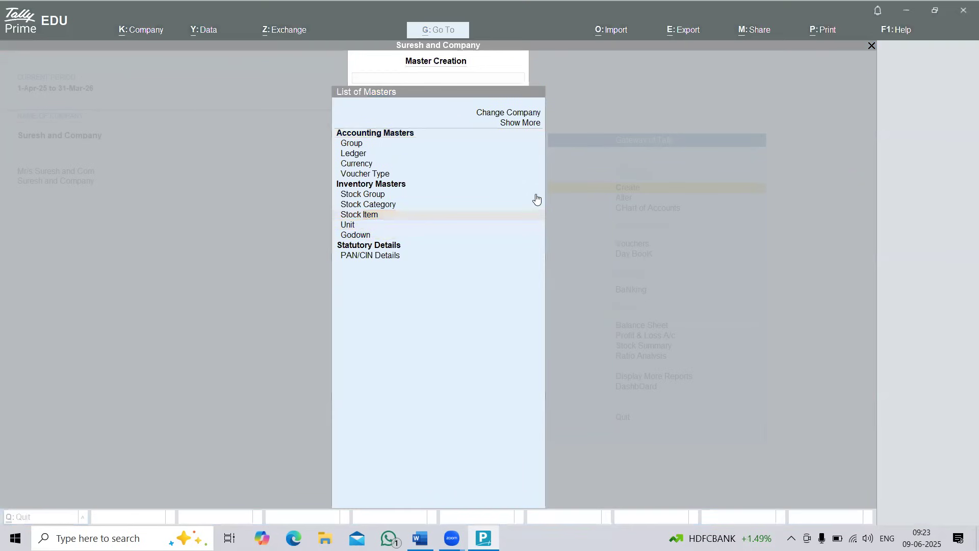
double_click(347, 215)
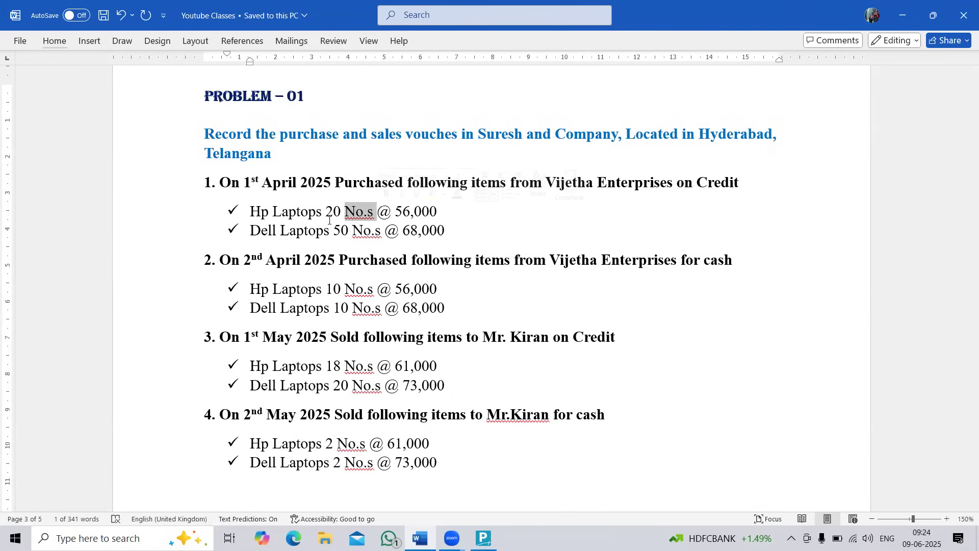
left_click_drag(249, 211, 313, 217)
key("alt+Tab")
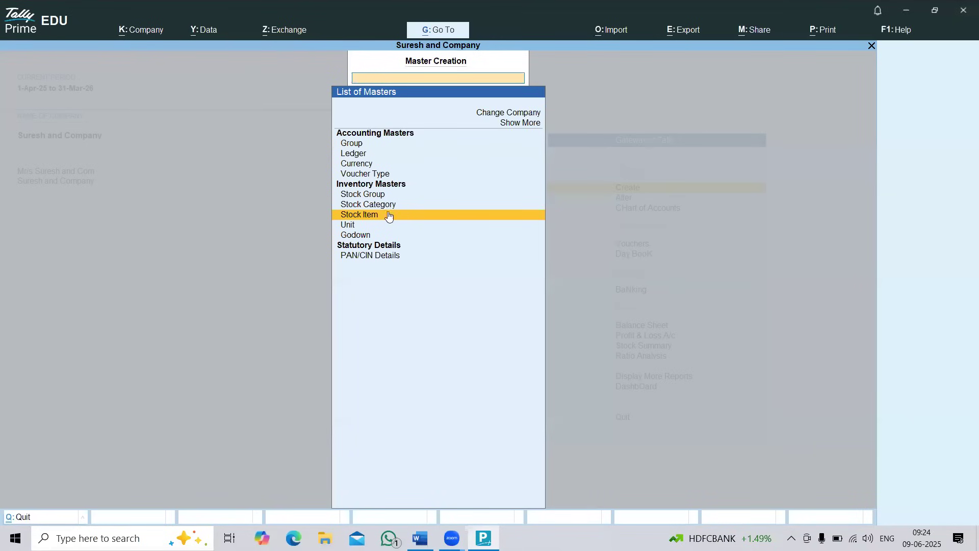
Create a simple unit with symbol No's, formal name Numbers and 0 decimal places, and save it
key("Down")
key("Return")
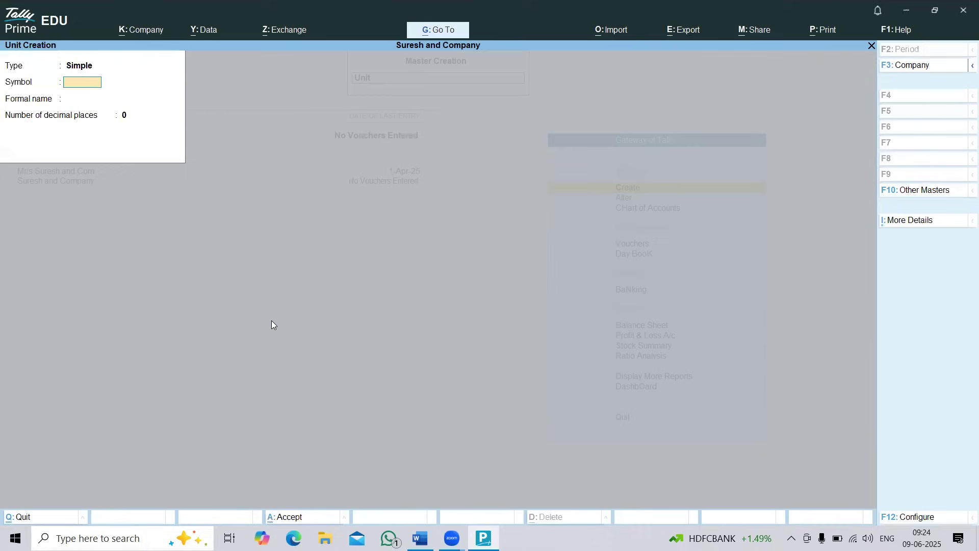
type("No's")
key("Return")
type("Number")
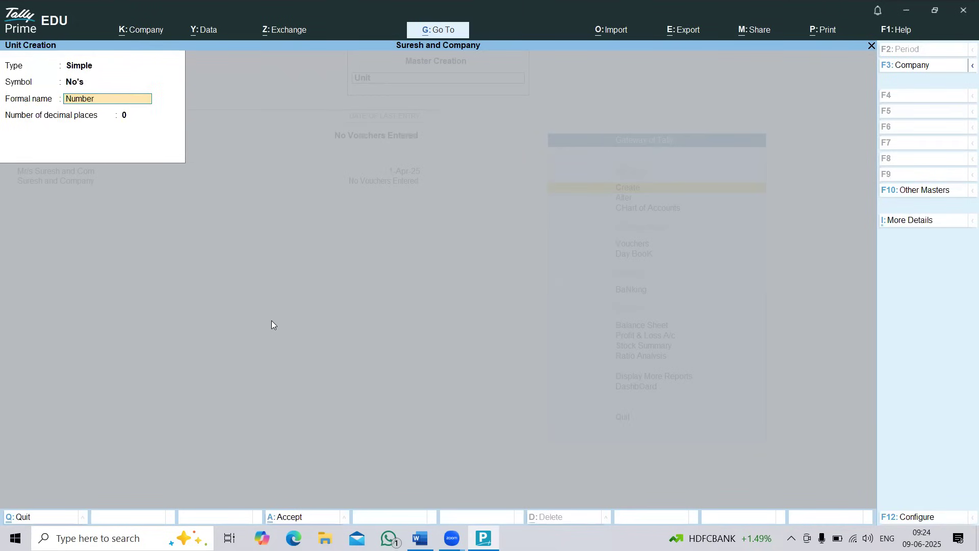
type("s")
key("Return")
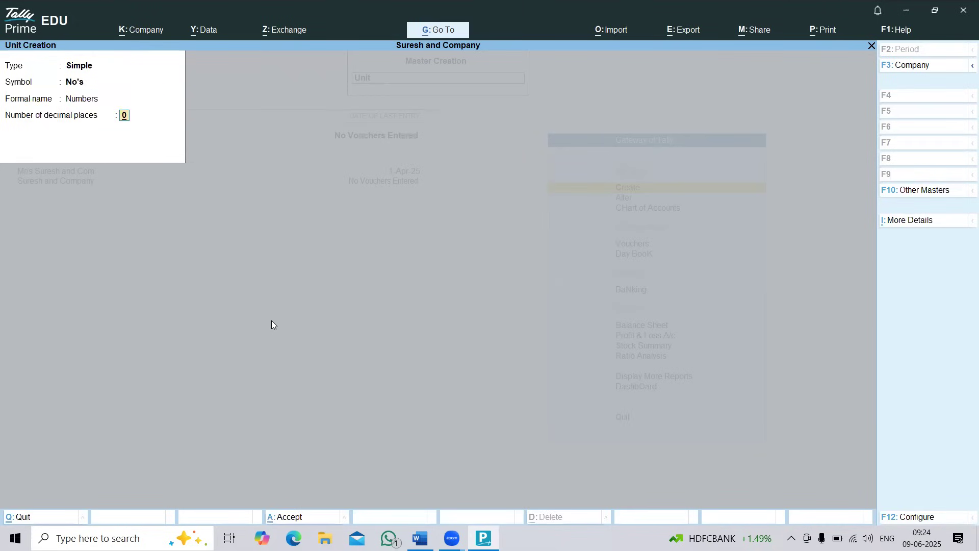
key("Return")
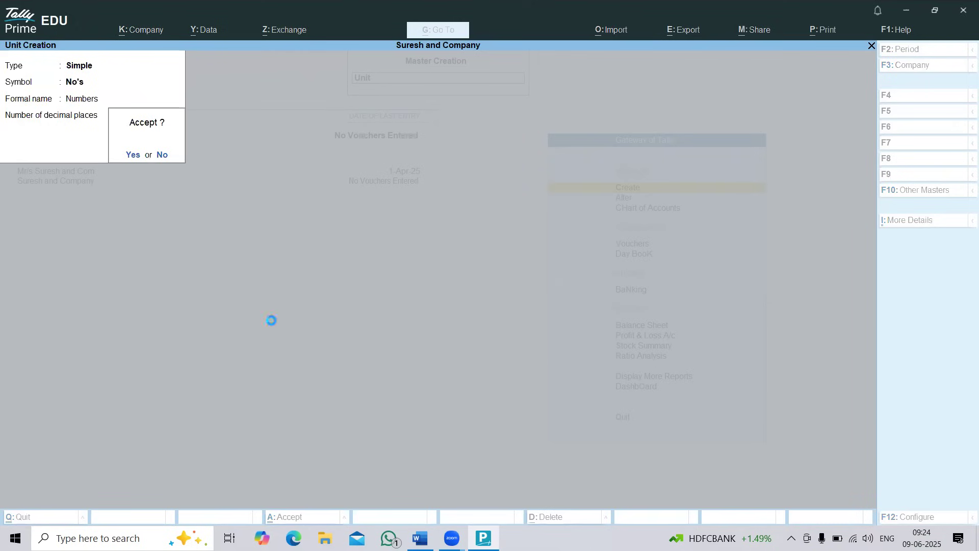
key("Return")
Create a simple unit with symbol Kg's, formal name Kilograms and 3 decimal places, and save it
type("Kg")
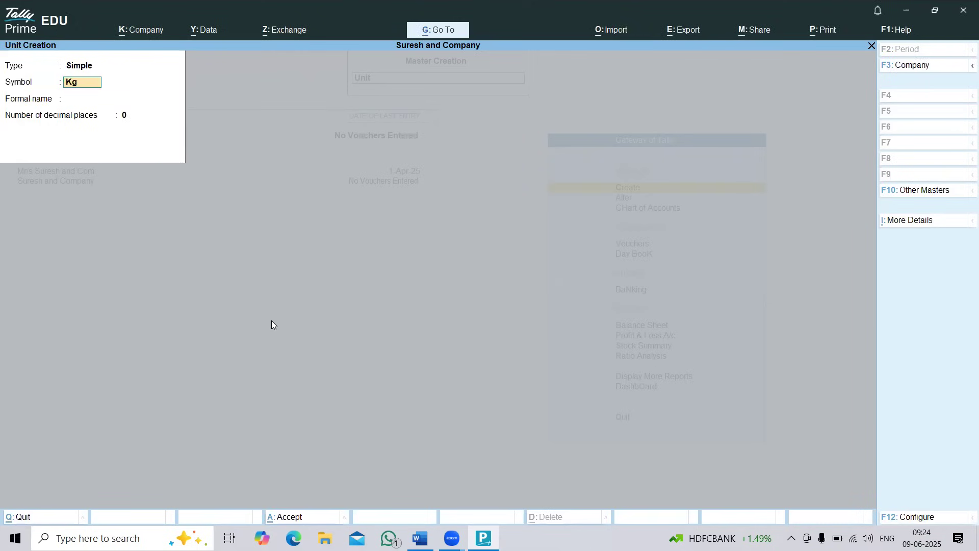
type("'s")
key("Return")
type("Kilograms")
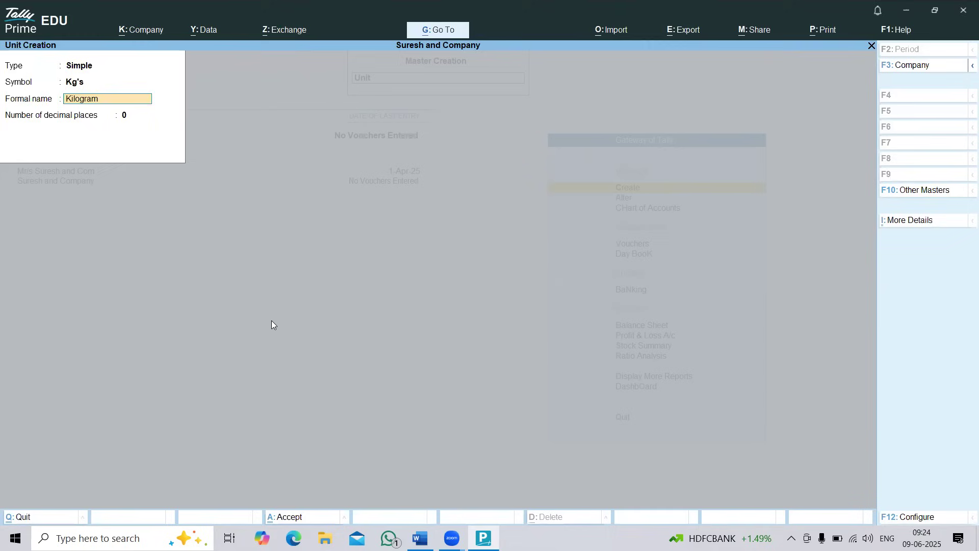
key("Return")
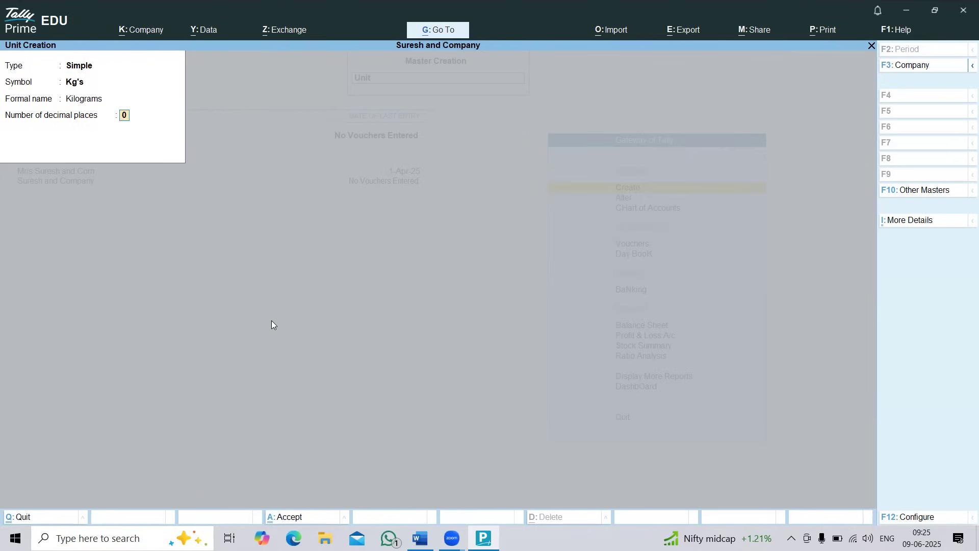
type("3")
key("Return")
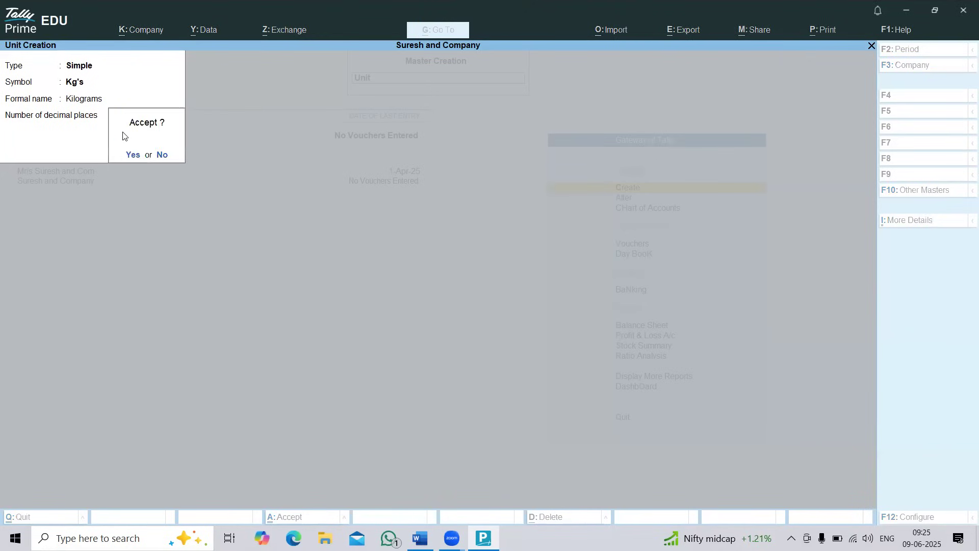
key("Return")
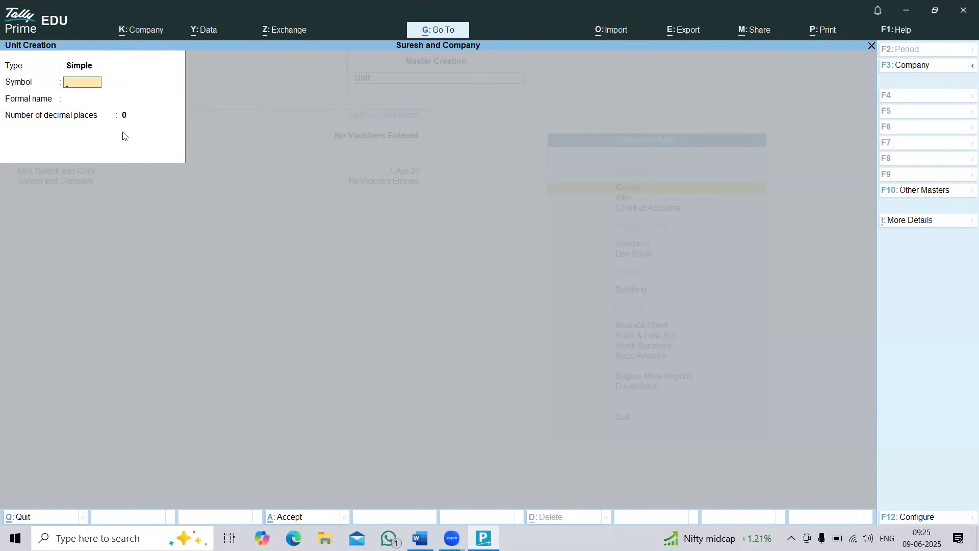
Leave unit creation and open stock item creation, checking the first item's name in the Word problem
key("alt+Tab")
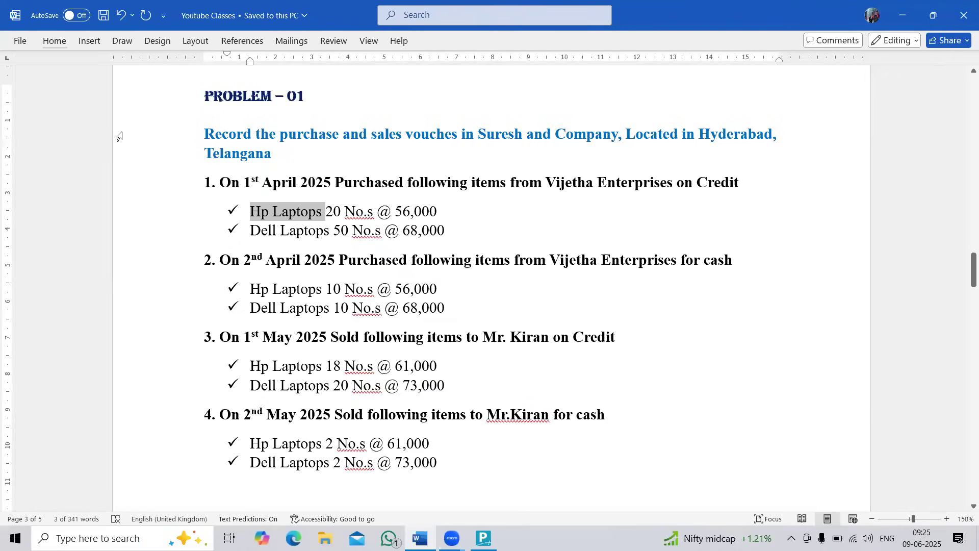
key("alt+Tab")
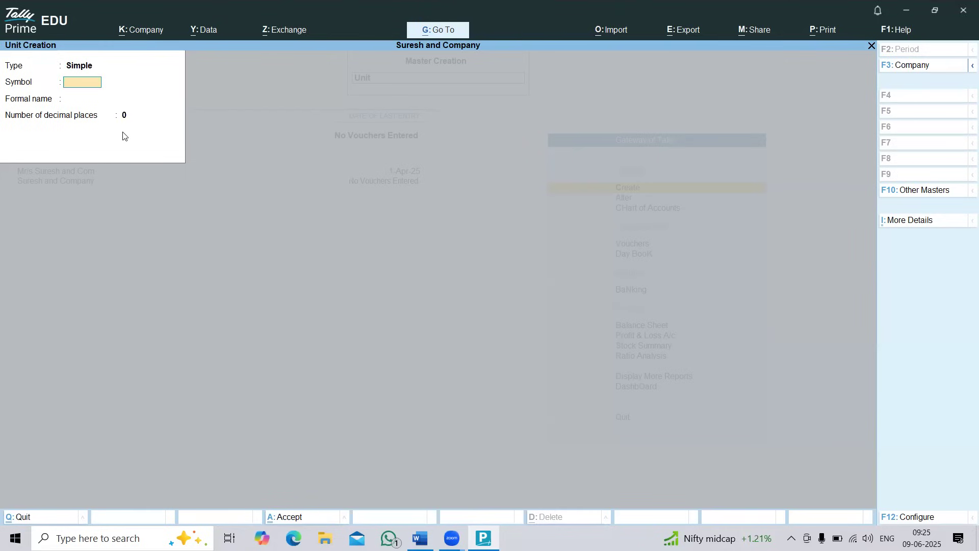
key("Escape")
key("Return")
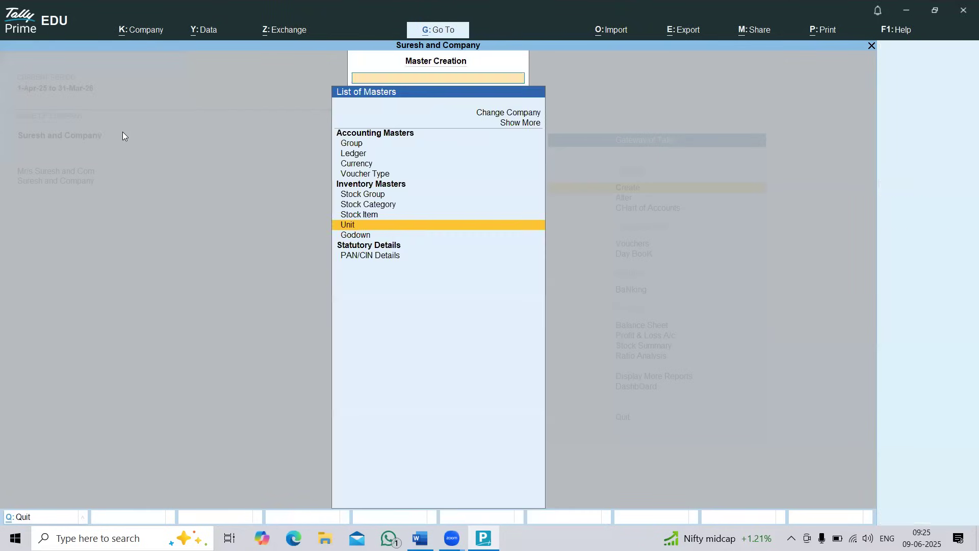
key("Up")
key("Return")
key("alt+Tab")
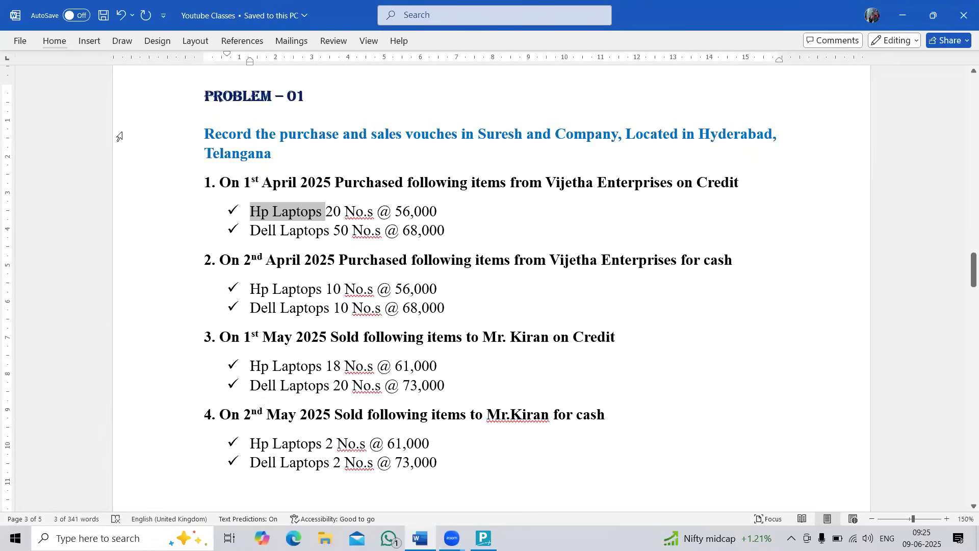
left_click(251, 220)
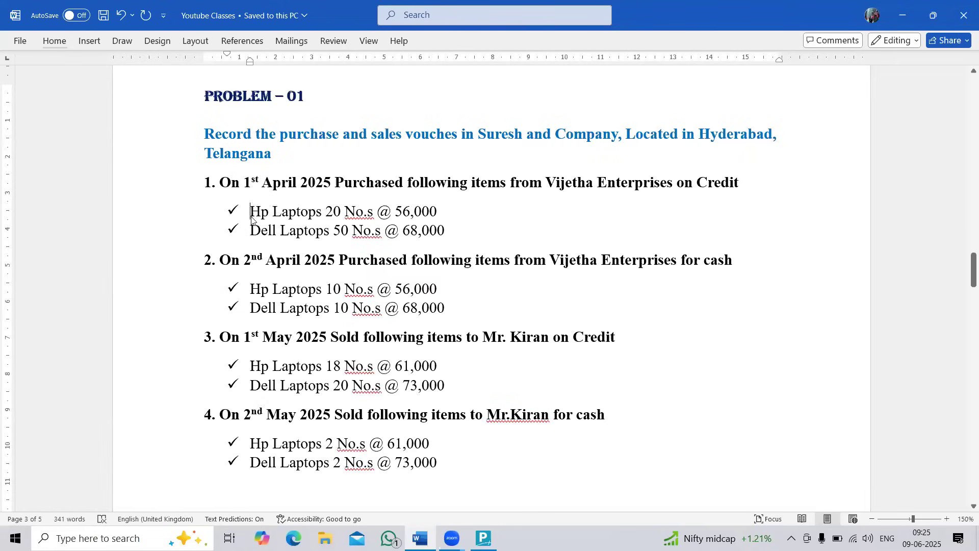
key("alt+Tab")
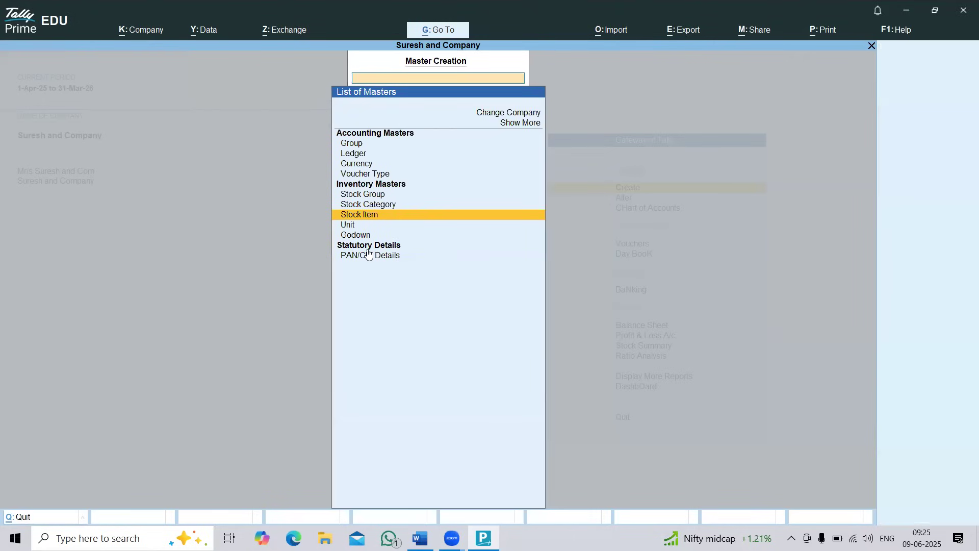
key("Return")
key("alt+Tab")
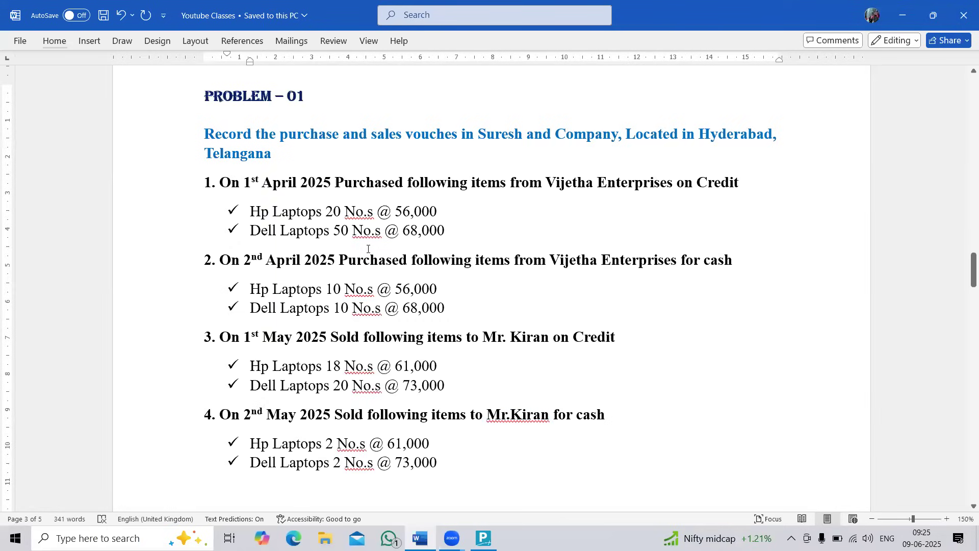
key("alt+Tab")
Create the stock item Hp Laptops under Primary with the unit No's, and save it
type("Hp Lapt")
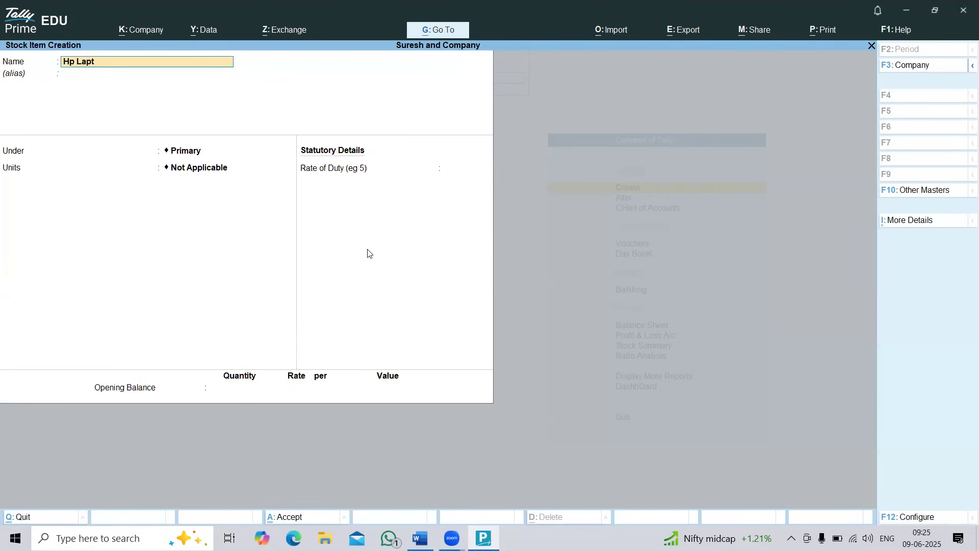
key("Return")
key("Return")
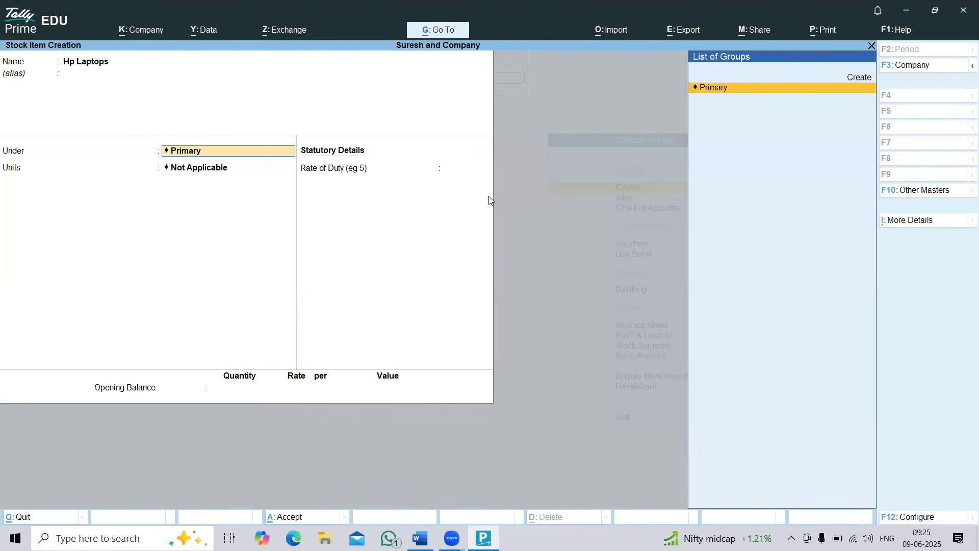
key("Return")
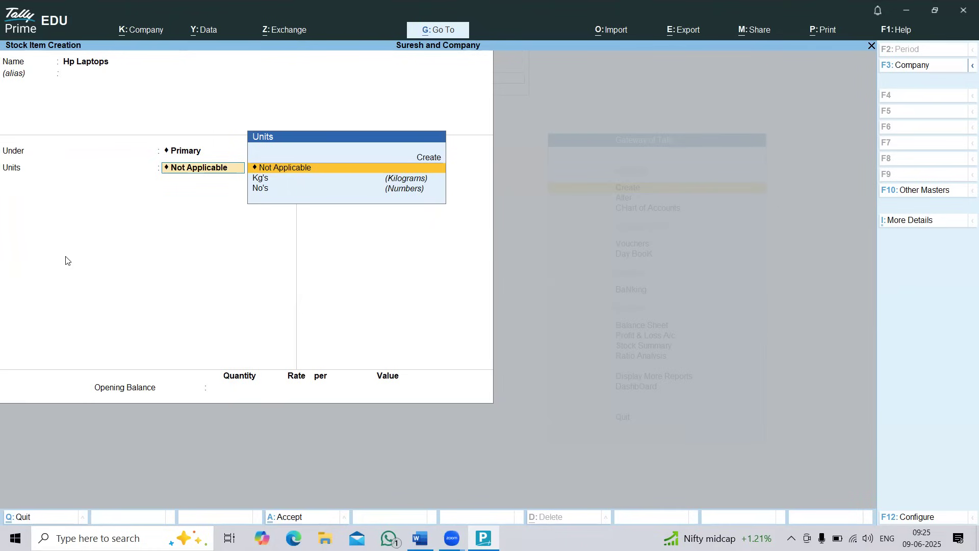
key("Down")
key("Down")
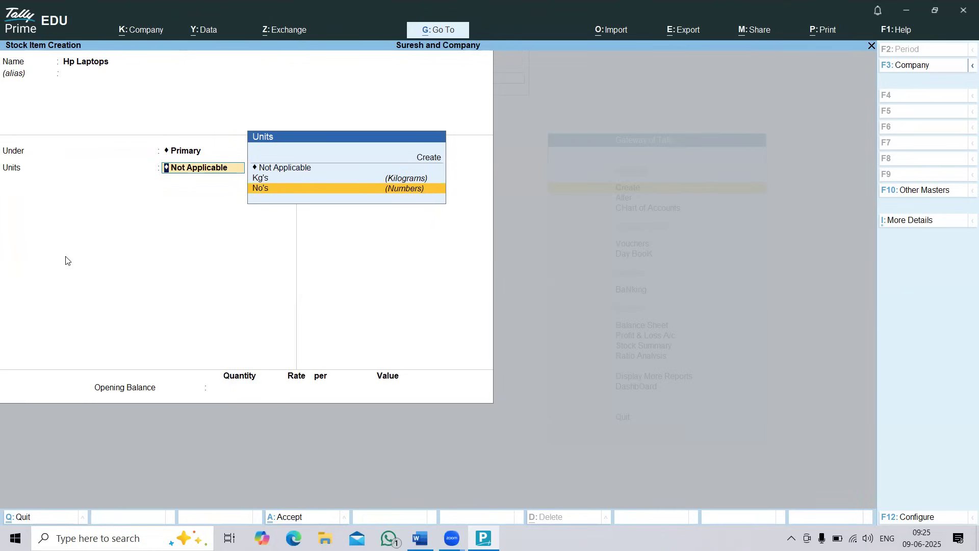
key("Return")
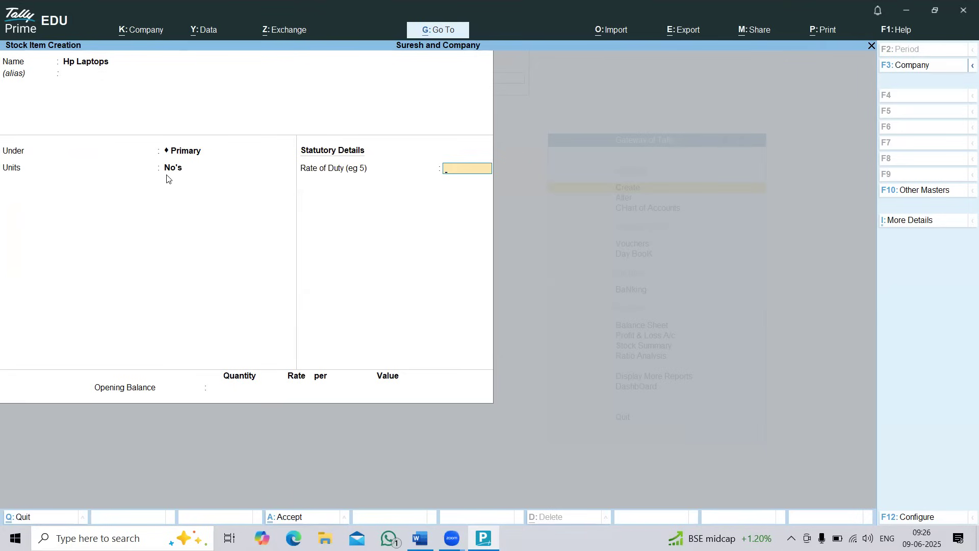
key("Return")
key("Return")
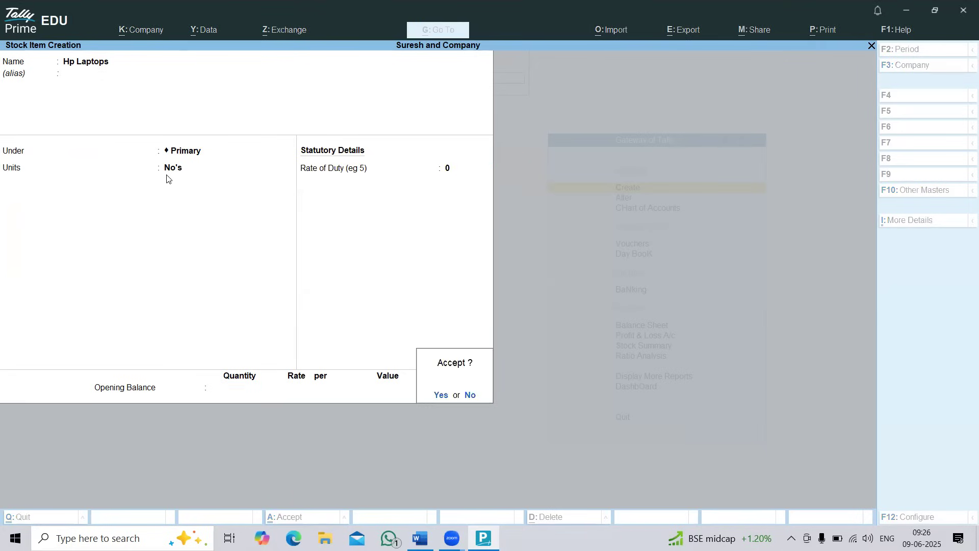
key("Return")
Create and save the stock item Dell Laptop under Primary with the unit No's, checking the item against the Word problem
key("alt+Tab")
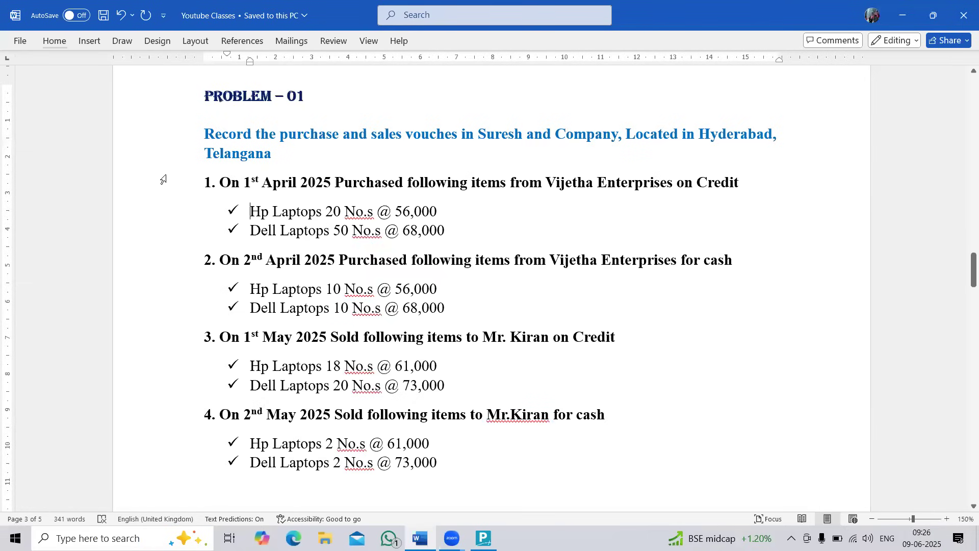
key("alt+Tab")
type("Dell Lap")
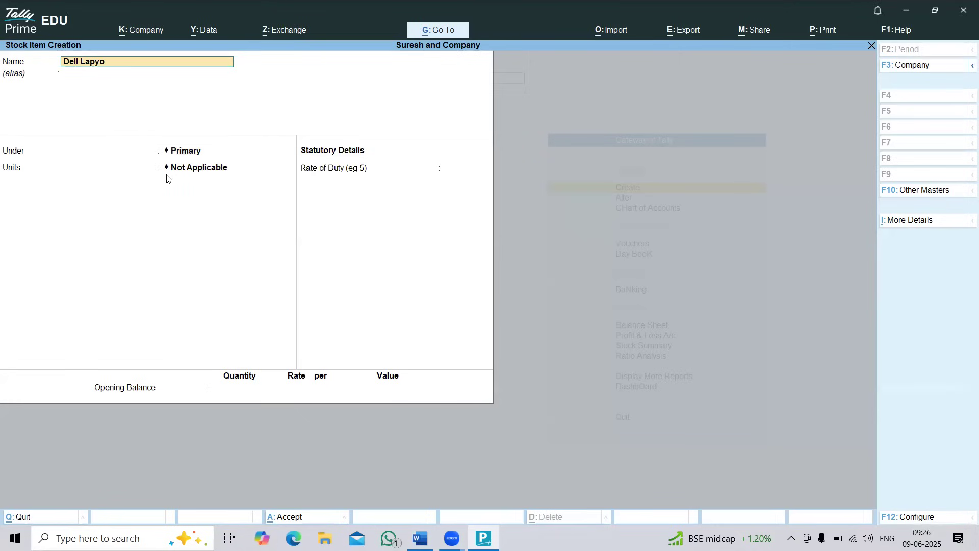
type("top")
key("Return")
key("Return")
key("Down")
key("Down")
key("Return")
key("Return")
key("Return")
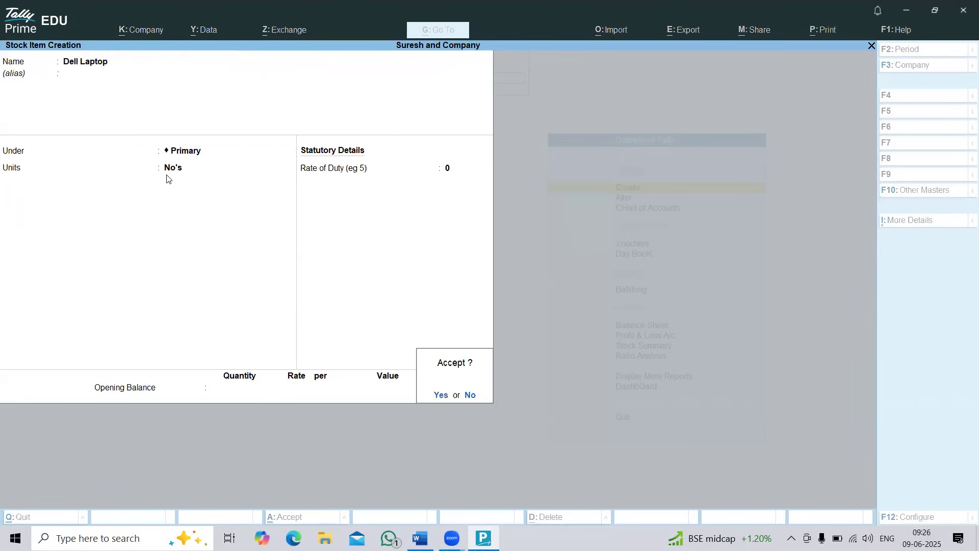
key("Return")
key("alt+Tab")
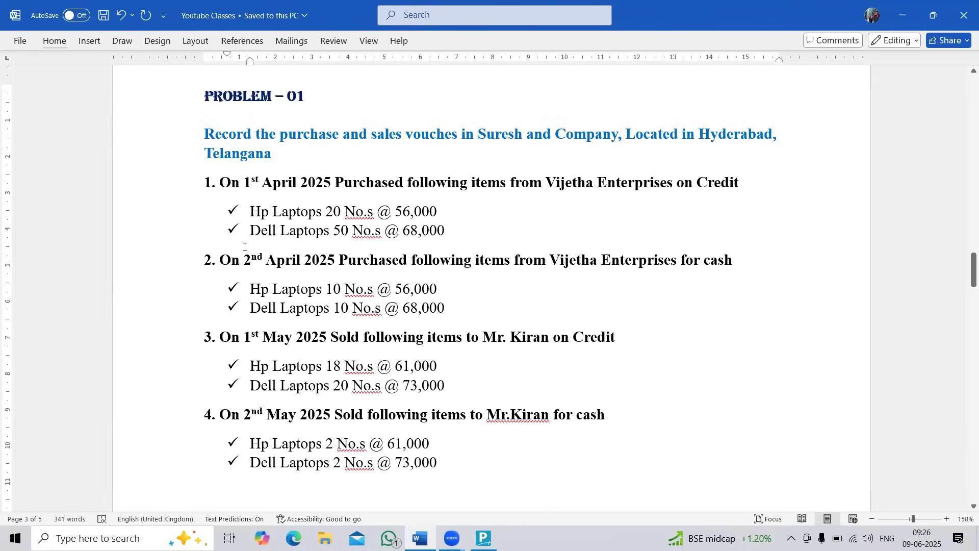
Leave stock item creation for the Gateway of Tally and check the first transaction in the Word problem
key("alt+Tab")
key("Escape")
key("Return")
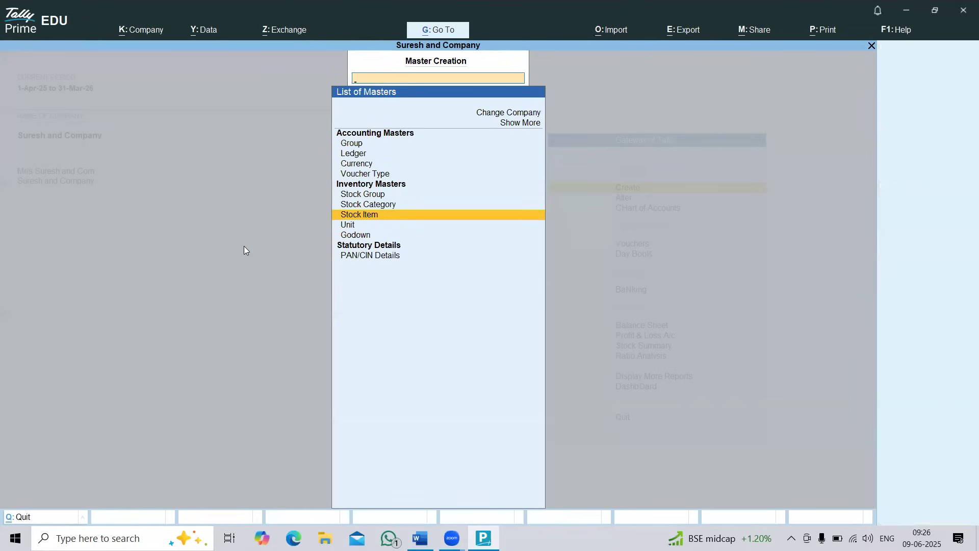
key("Escape")
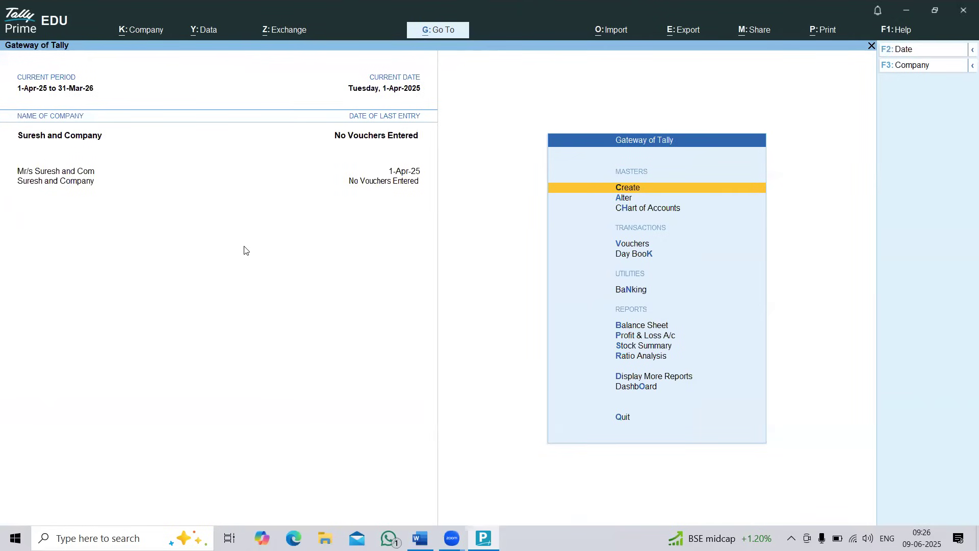
key("alt")
key("alt+Tab")
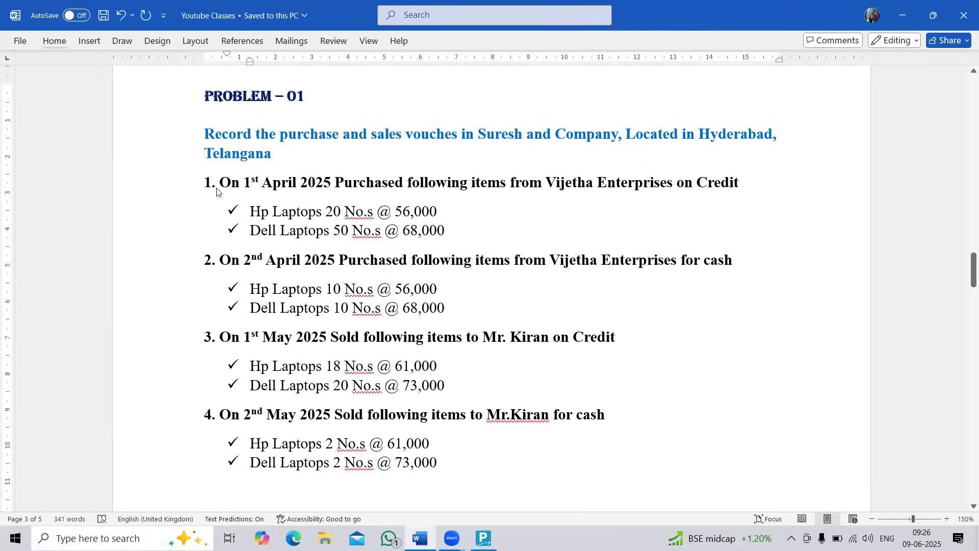
key("alt+Tab")
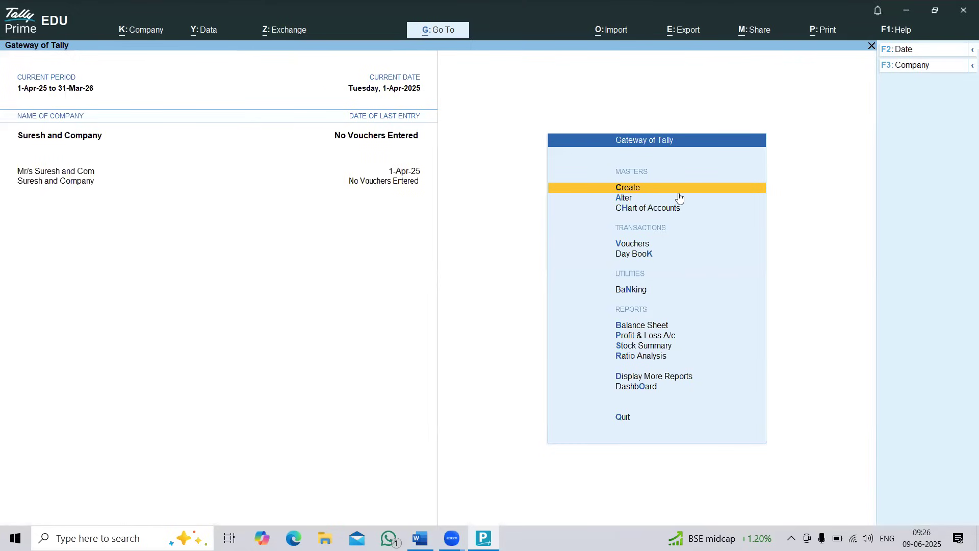
left_click(631, 246)
key("Escape")
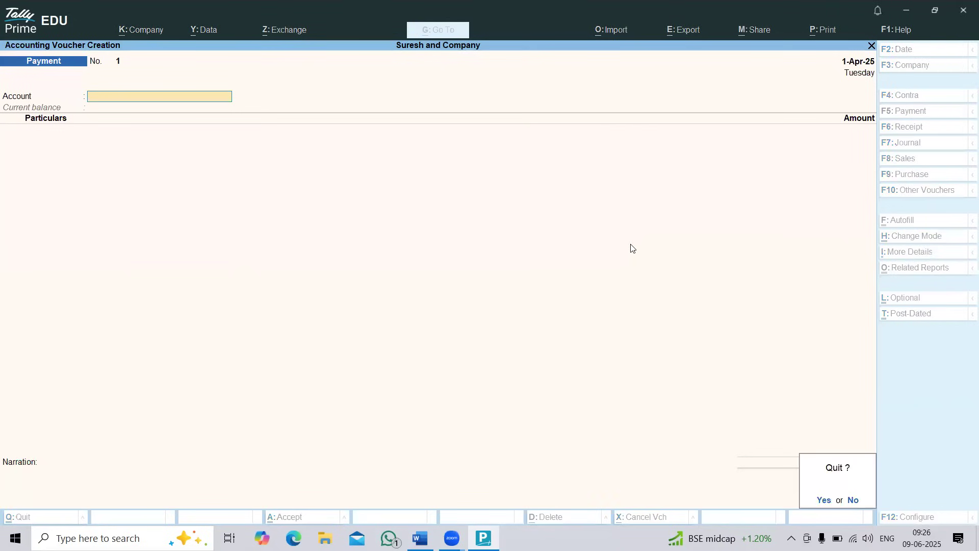
key("y")
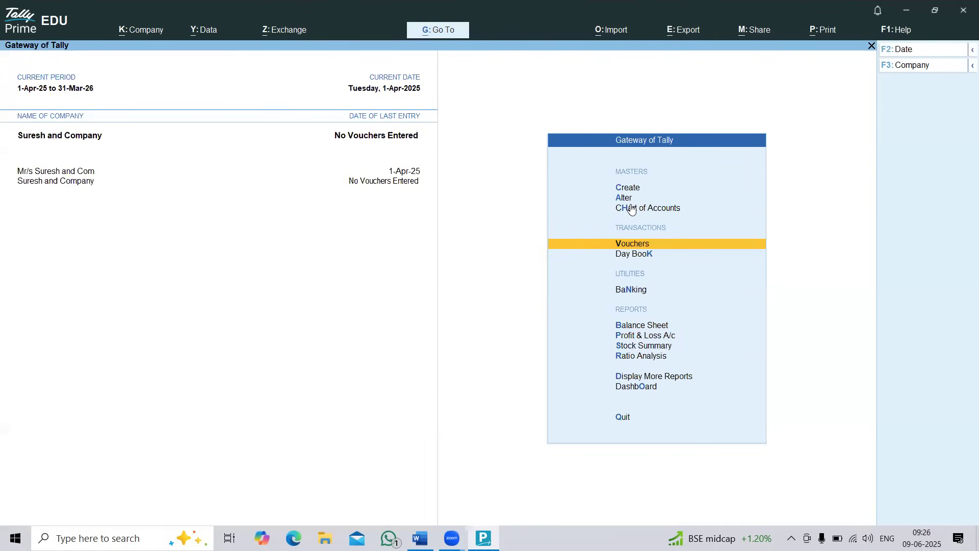
key("Down")
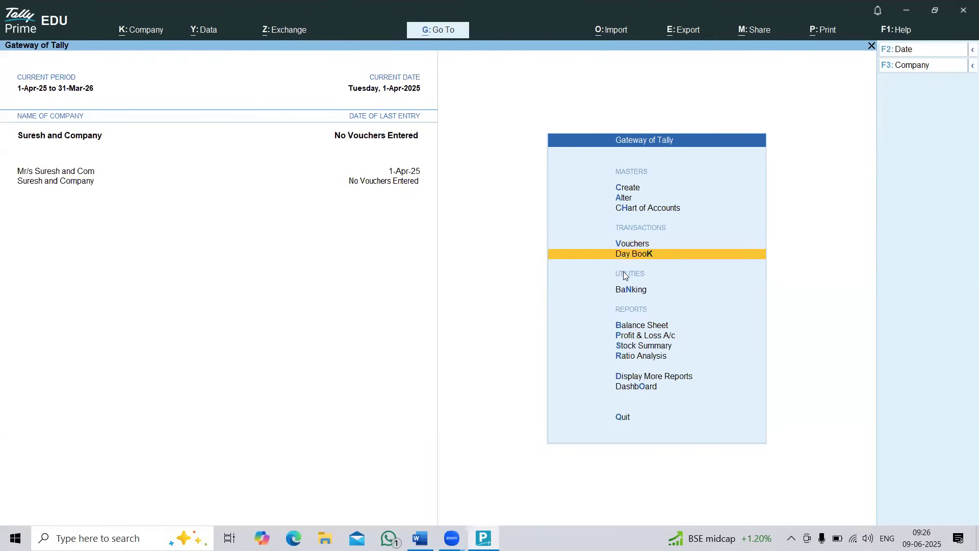
key("Up")
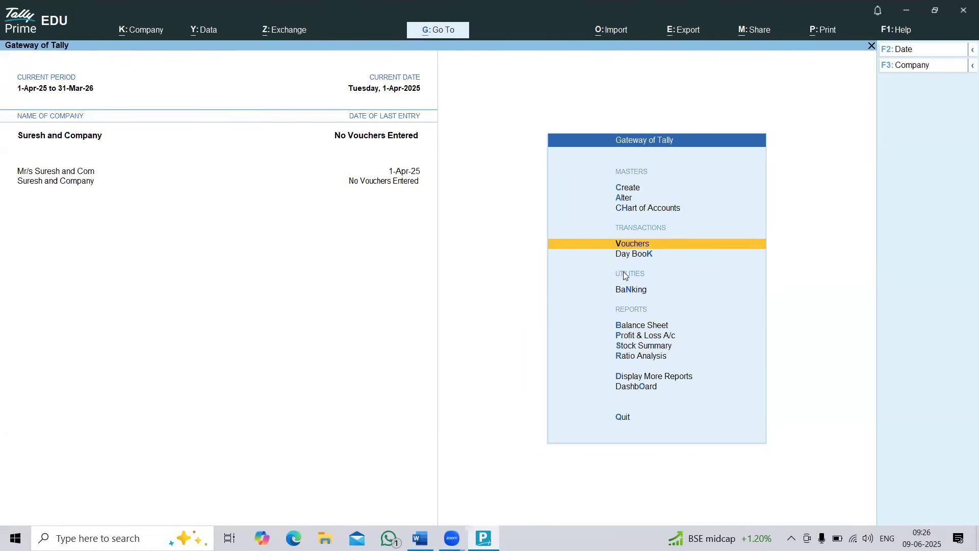
key("Down")
key("Down")
key("Up")
key("Up")
key("Up")
key("Down")
key("Down")
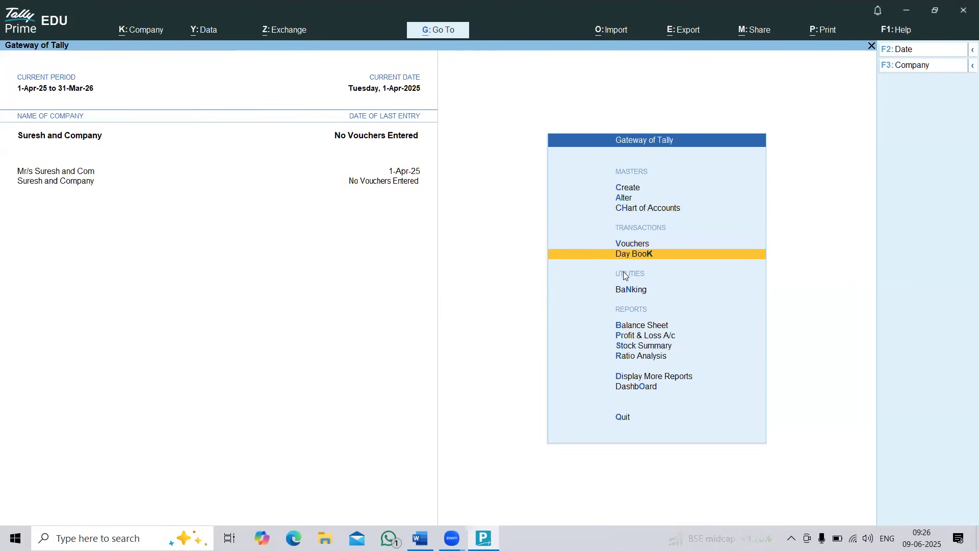
key("v")
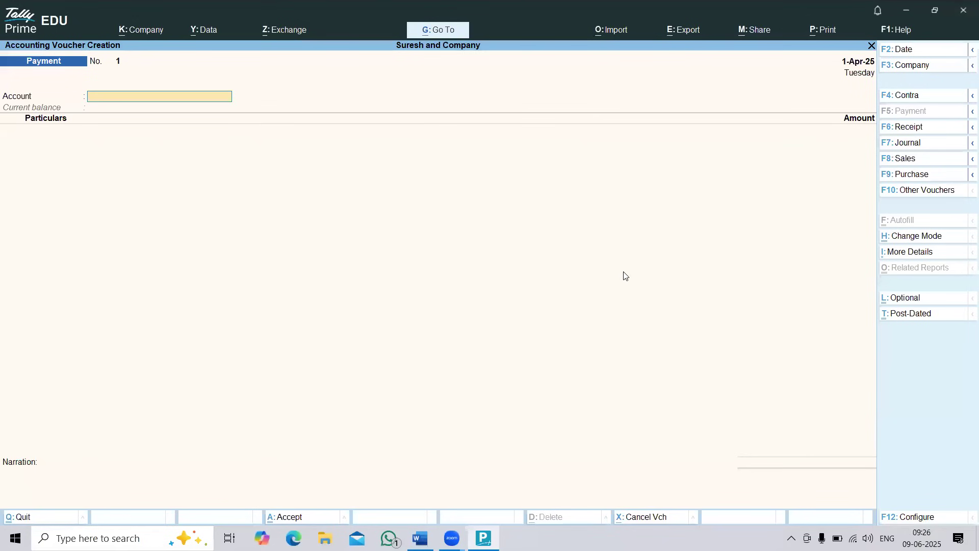
key("Escape")
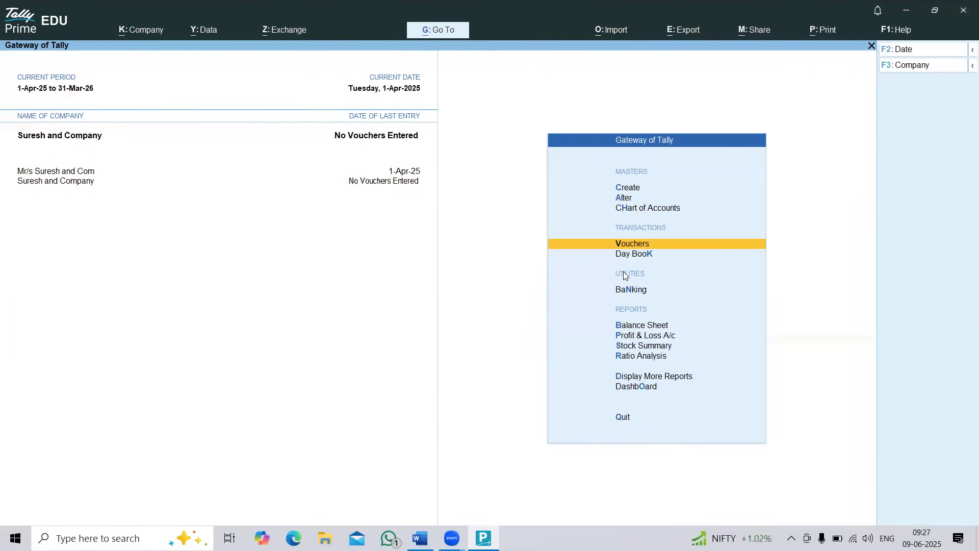
key("c")
key("Escape")
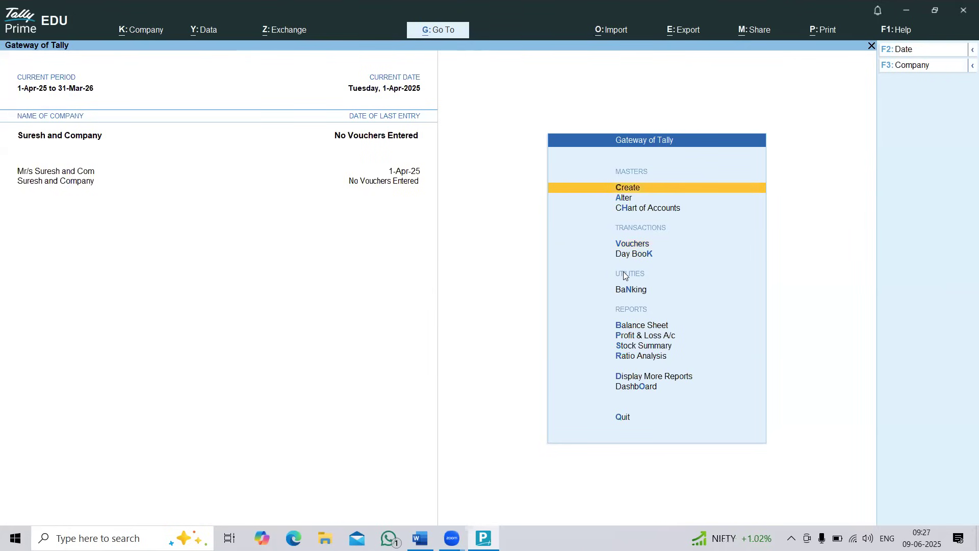
key("Down")
key("Down")
key("Down")
key("Down")
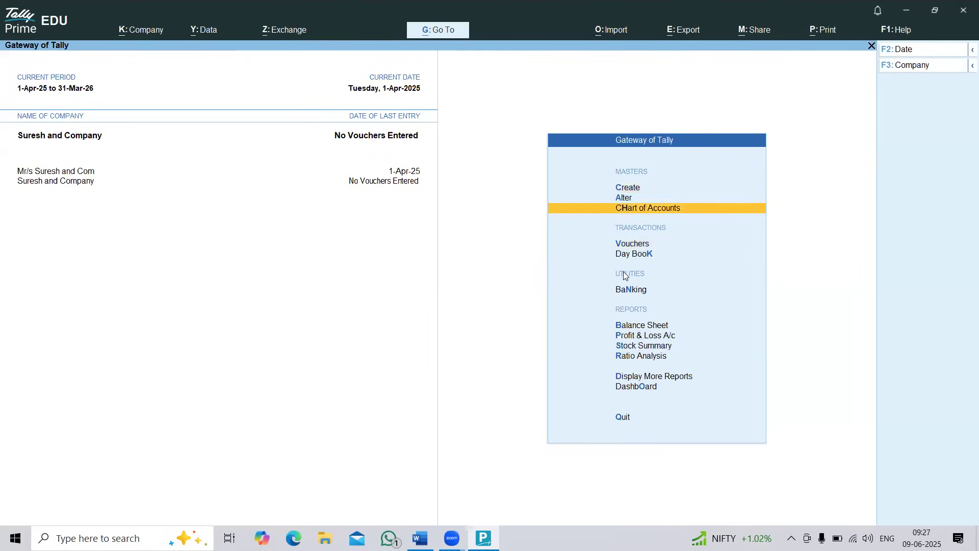
Open voucher entry and change the voucher type to Purchase, checking transaction 1 in the Word problem
key("Up")
key("Return")
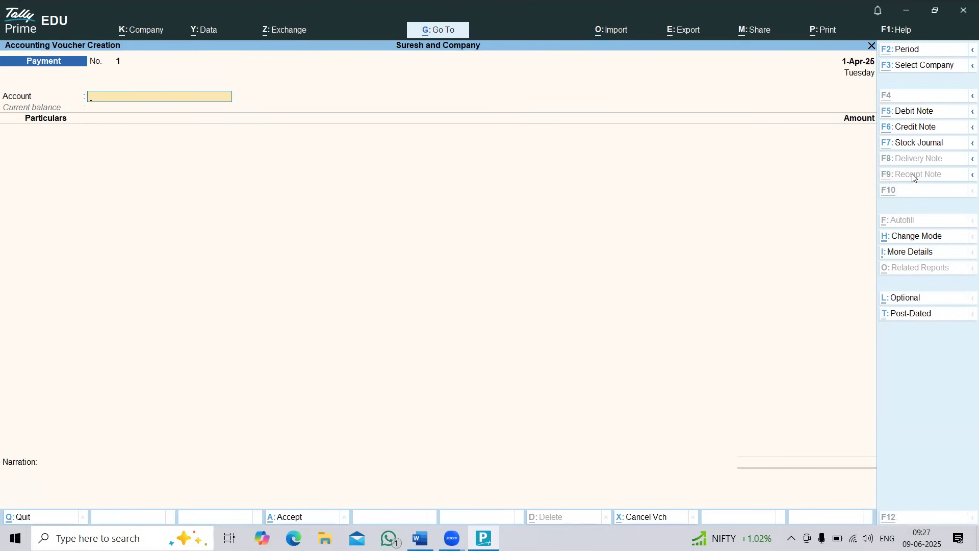
key("alt+Tab")
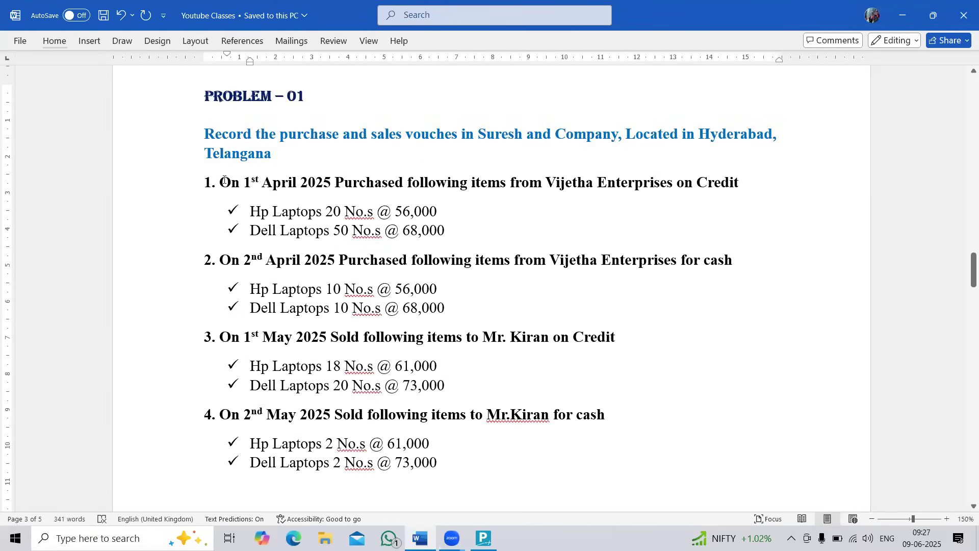
left_click_drag(214, 181, 466, 232)
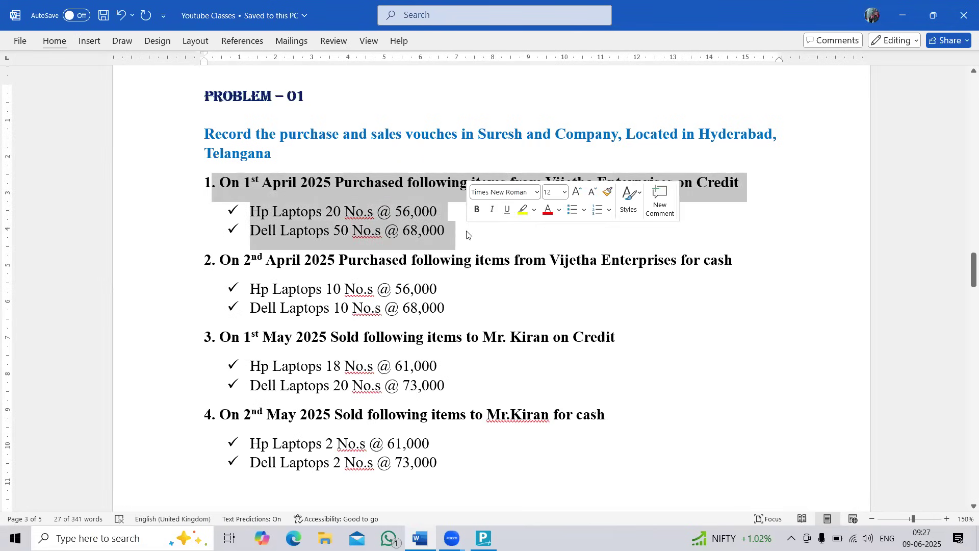
key("alt+Tab")
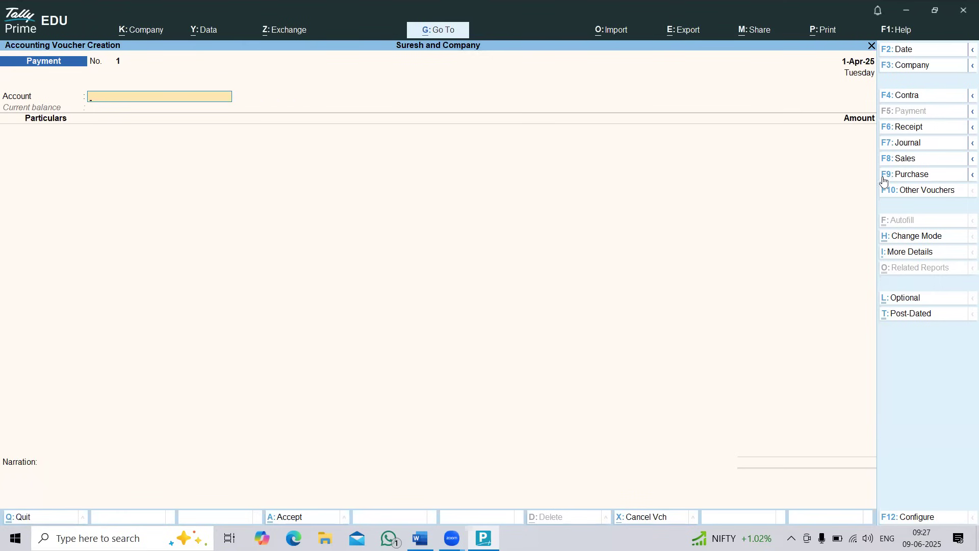
left_click(925, 176)
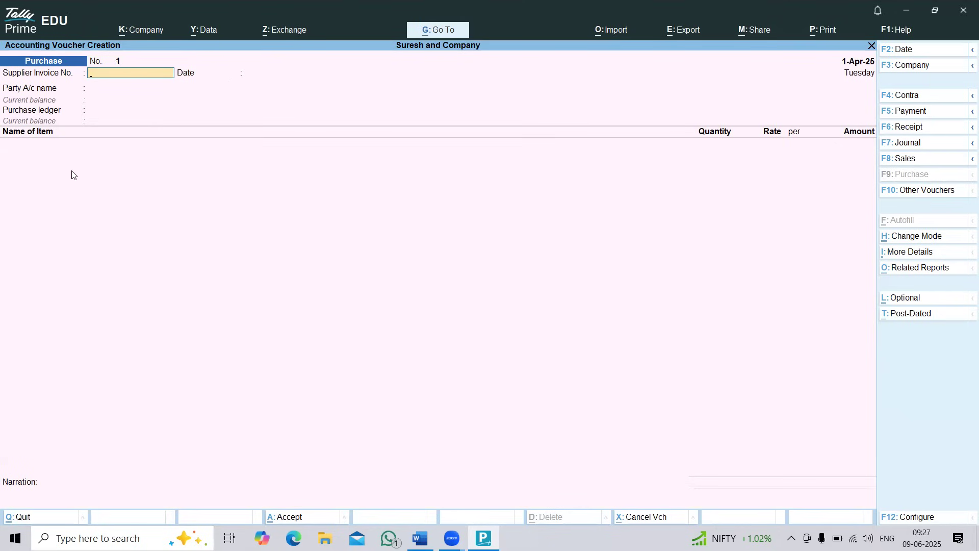
Review transaction 1 in the Word problem, and set the purchase voucher's supplier invoice number to 4952/4509 with the date 1-Apr-25
key("alt+Tab")
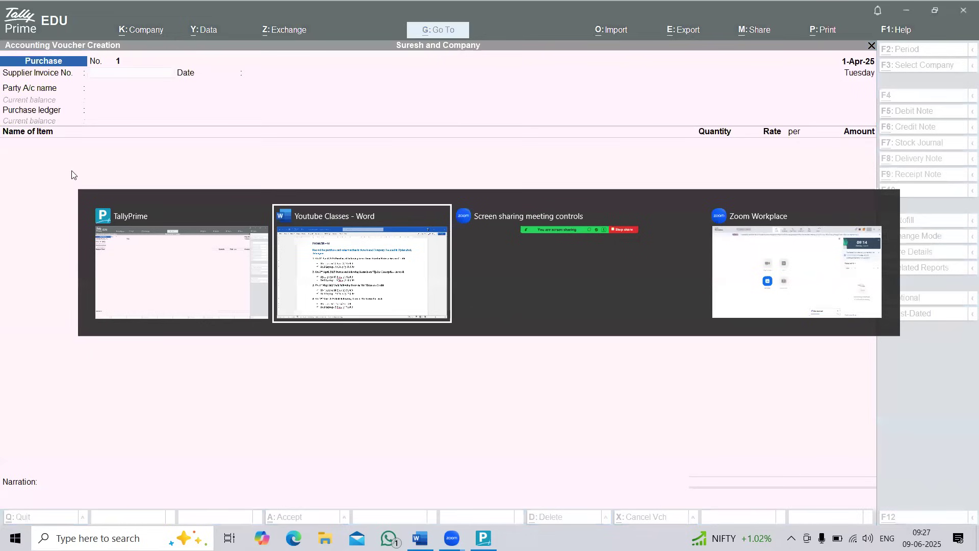
left_click(264, 188)
left_click_drag(222, 184, 787, 182)
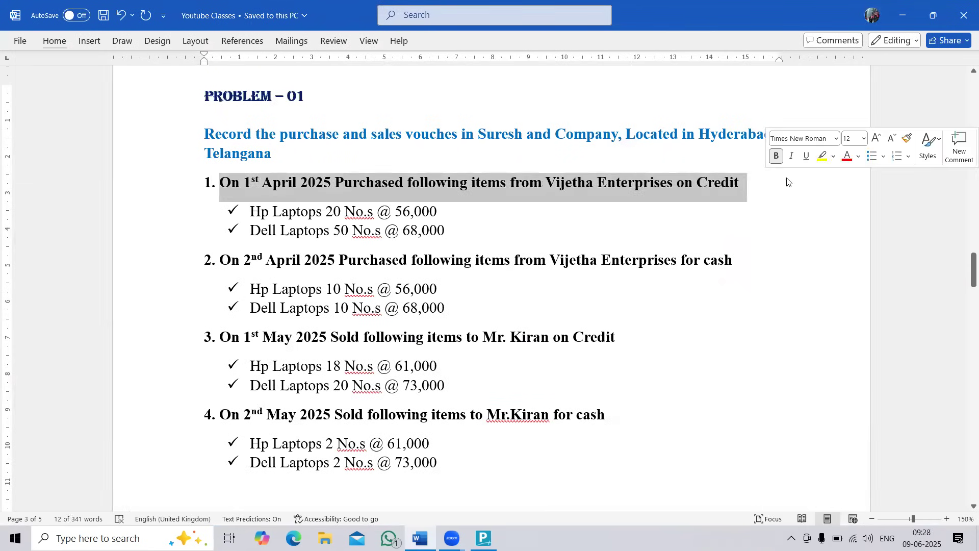
key("alt+Tab")
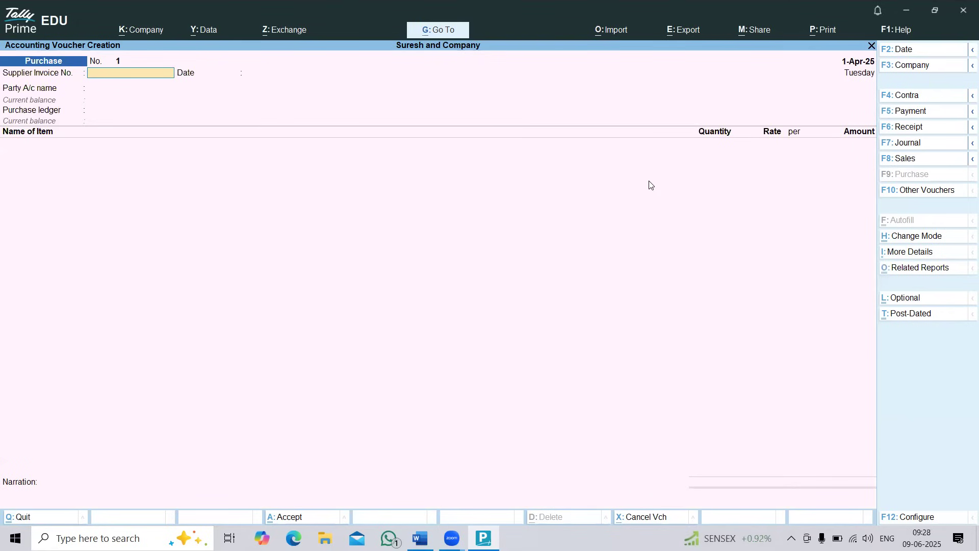
type("iuoir")
key("BackSpace")
key("BackSpace")
type("4952/4509")
key("Return")
key("Return")
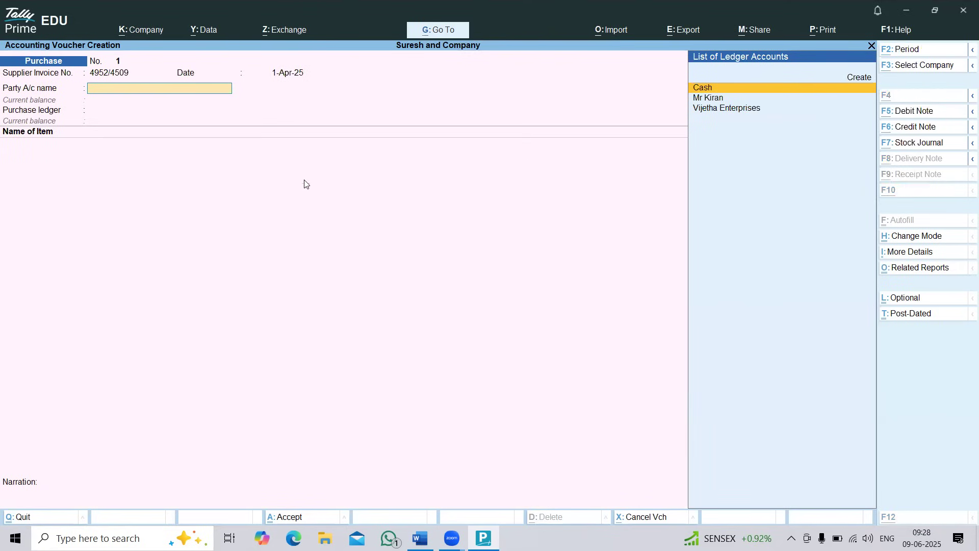
Set the purchase voucher's party account to Vijetha Enterprises, checking the supplier against the Word problem
key("alt+Tab")
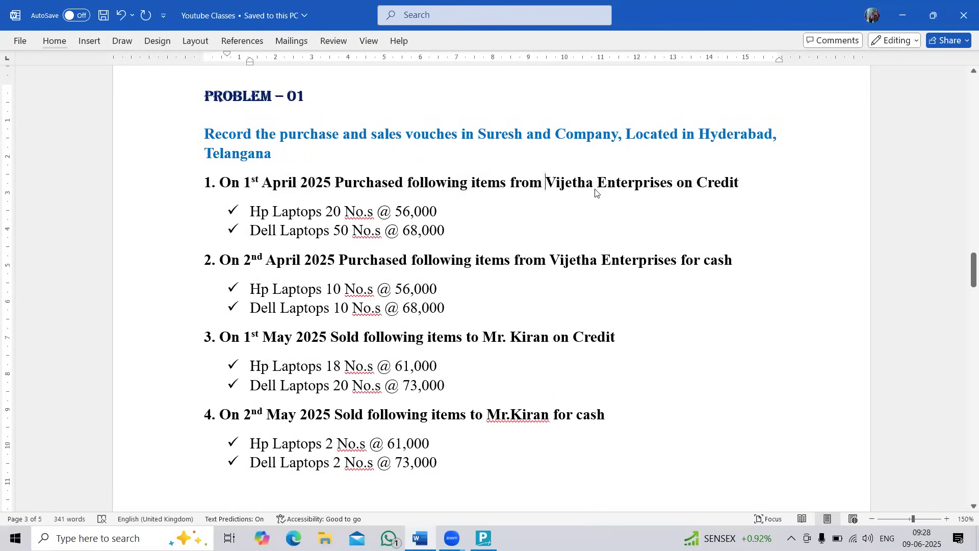
left_click_drag(546, 184, 661, 194)
key("alt+Tab")
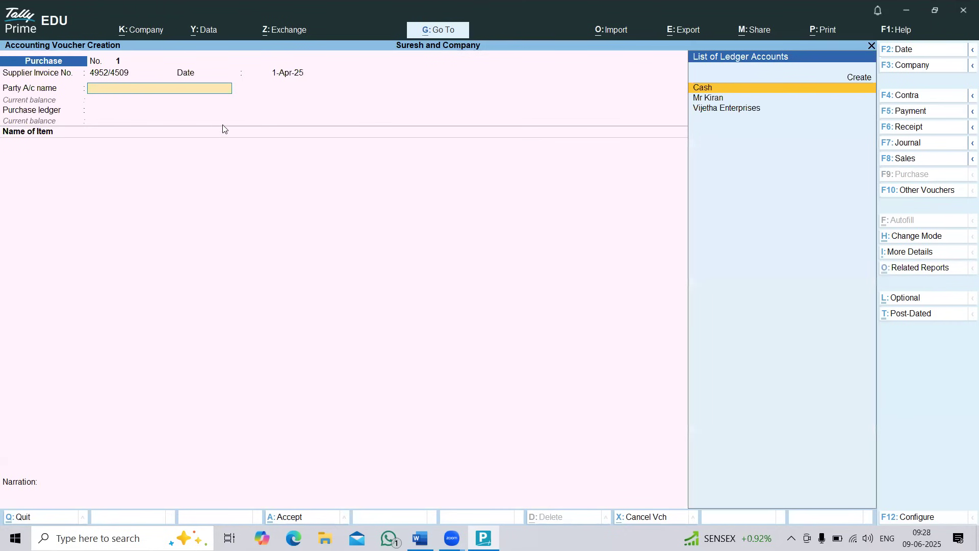
key("Down")
key("Down")
key("alt+Tab")
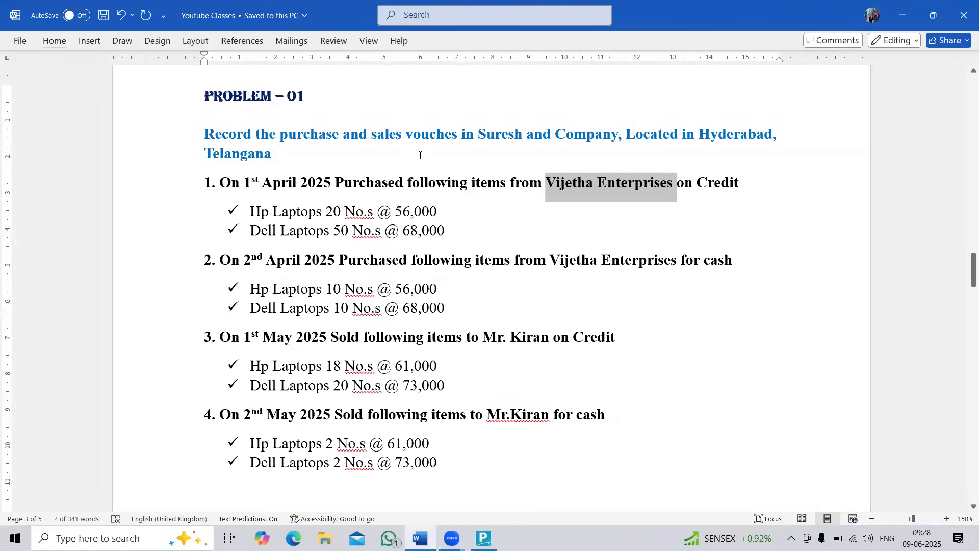
left_click(419, 155)
key("alt+Tab")
key("alt+Tab")
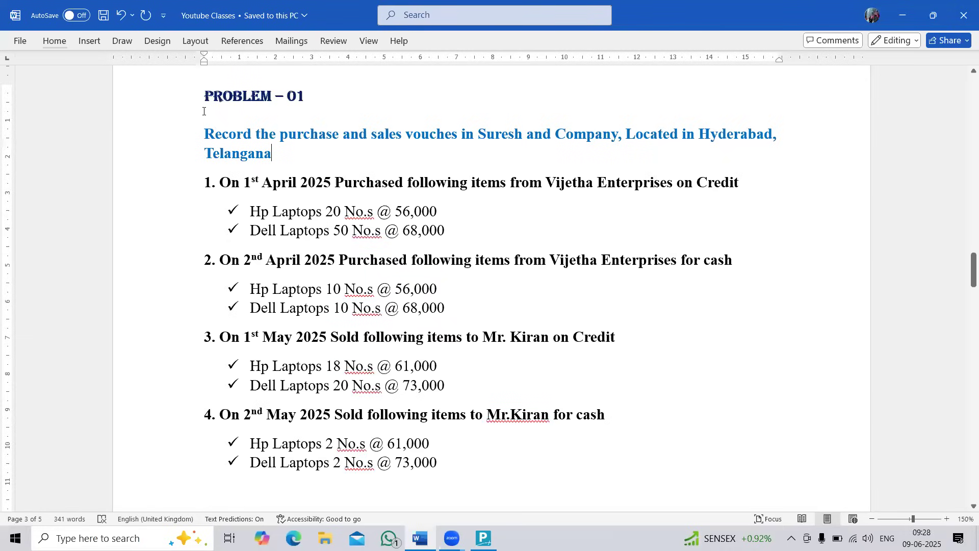
key("alt+Tab")
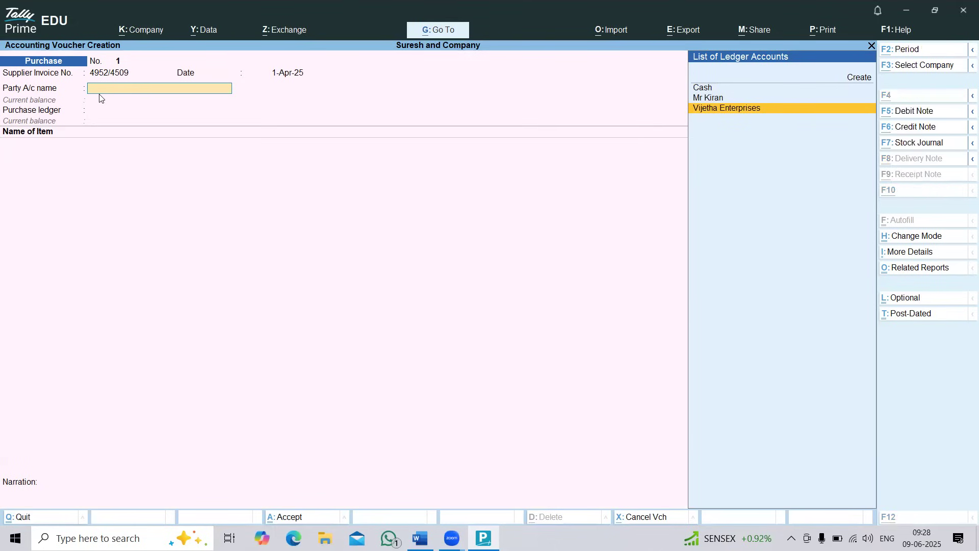
key("alt+Tab")
left_click_drag(546, 182, 655, 191)
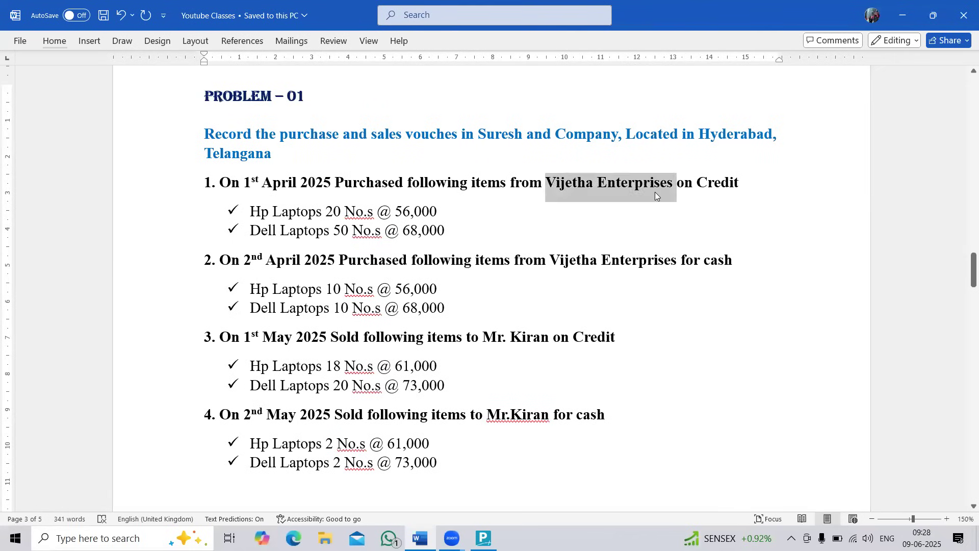
key("alt+Tab")
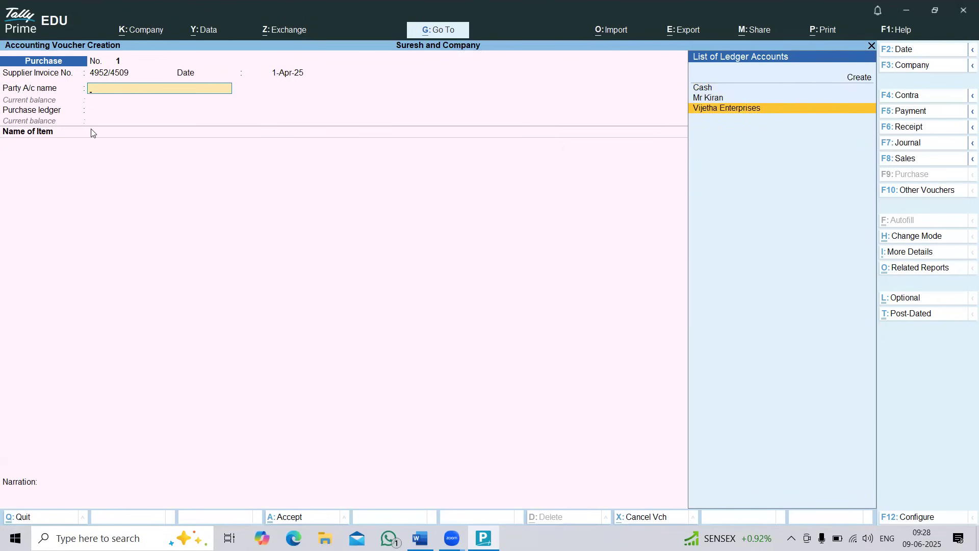
key("Return")
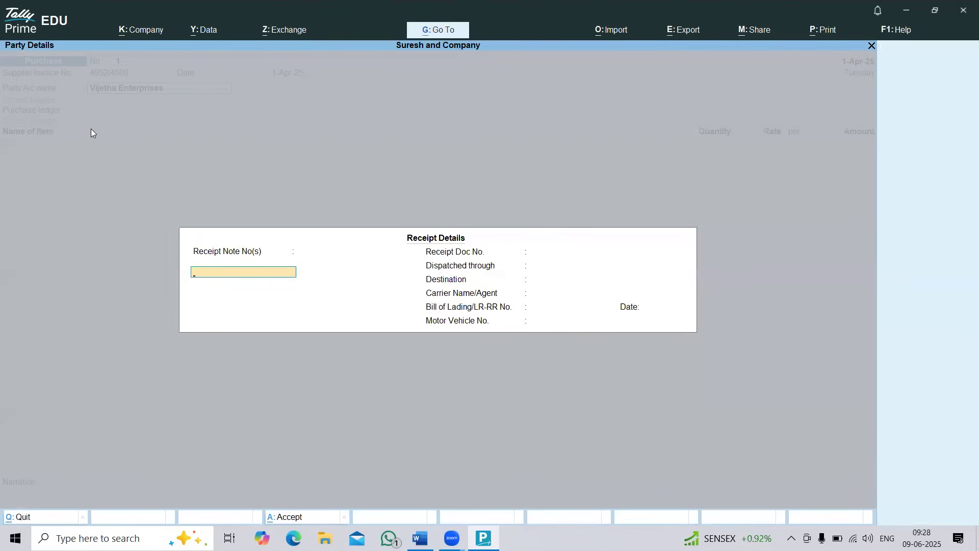
Leave the receipt details blank and accept the default party details for Vijetha Enterprises
key("Return")
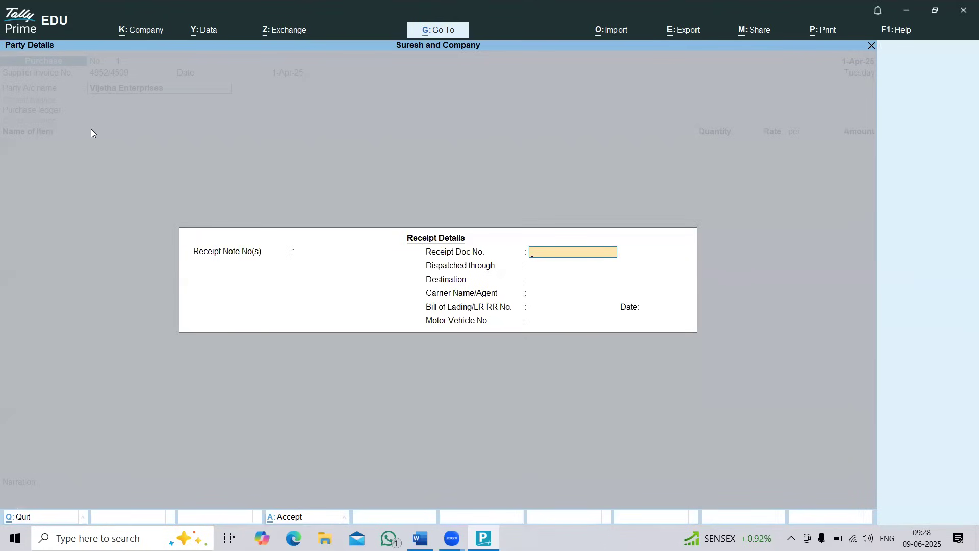
key("Return")
key("Return")
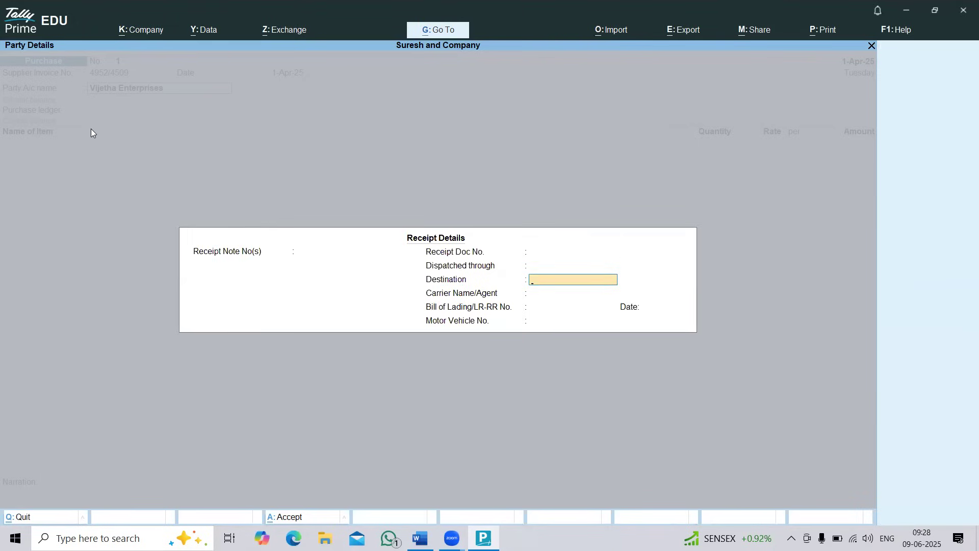
key("Return")
key("Return")
key("Return")
key("Return")
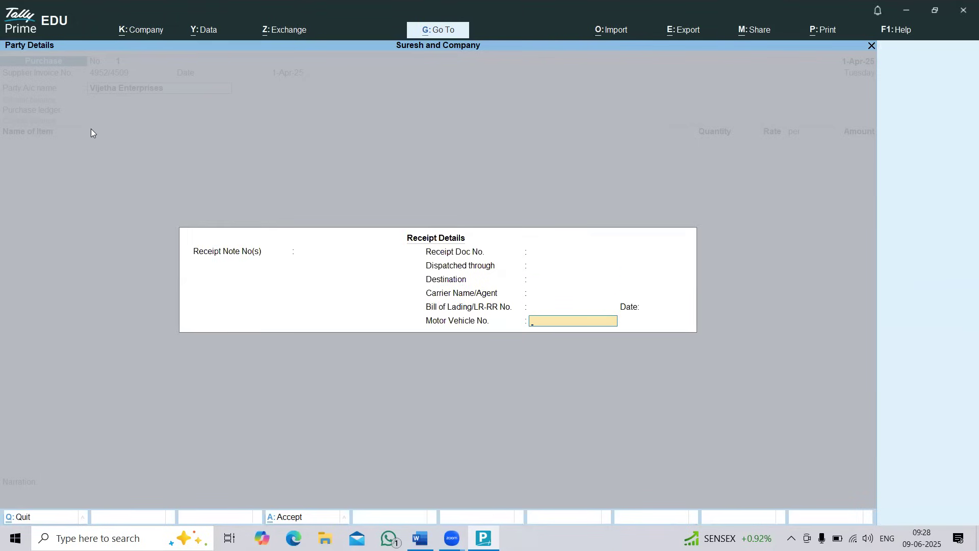
key("Return")
key("Return")
key("Return")
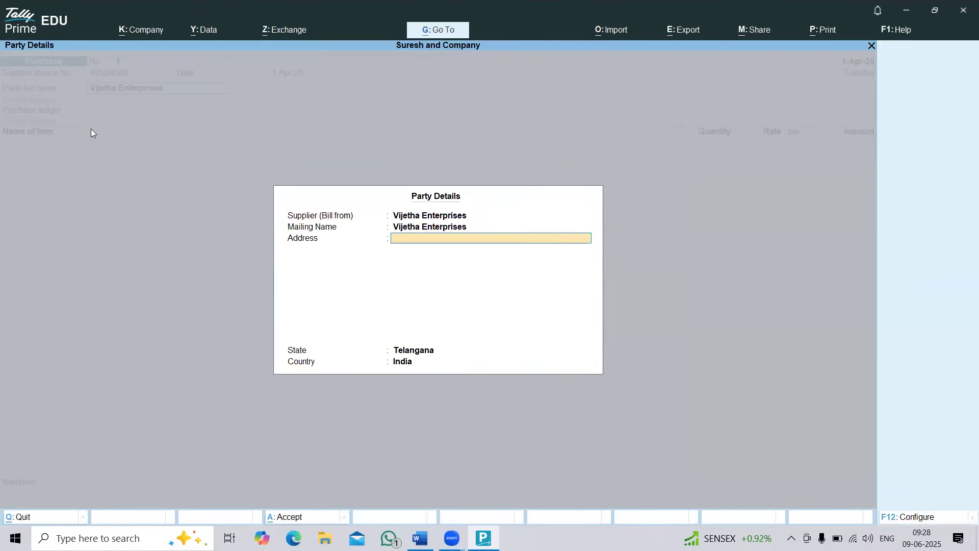
key("Return")
key("Return")
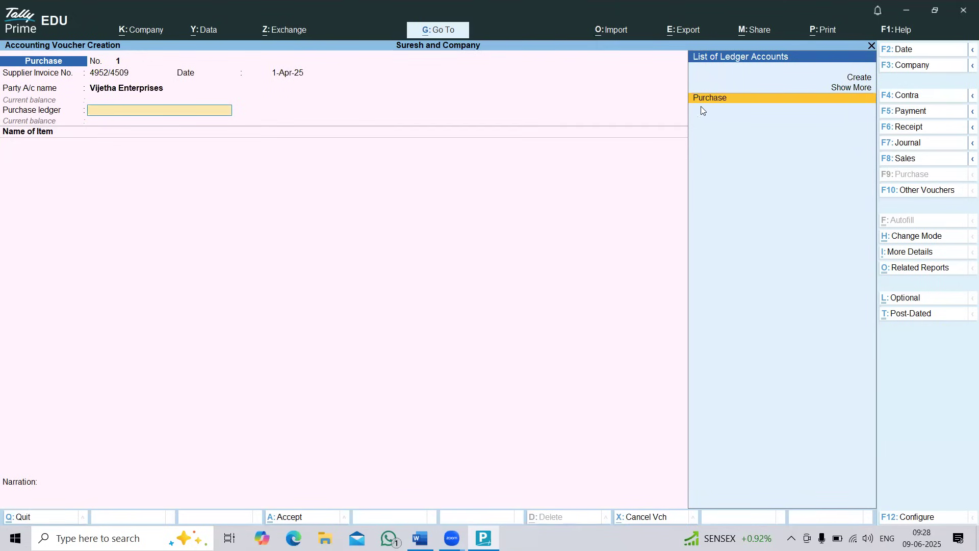
Set the purchase voucher's ledger to Purchase, and check transaction 1's items in the Word problem
key("Return")
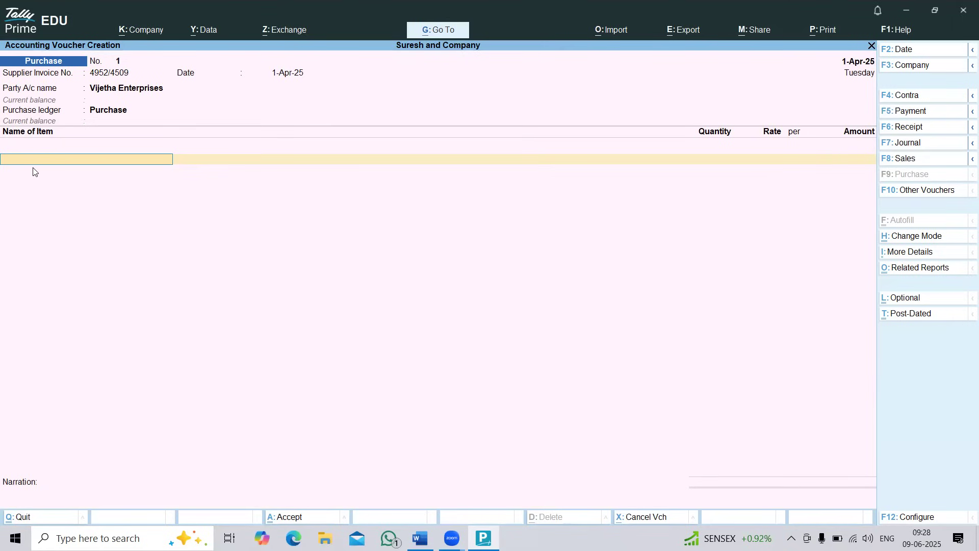
key("alt+Tab")
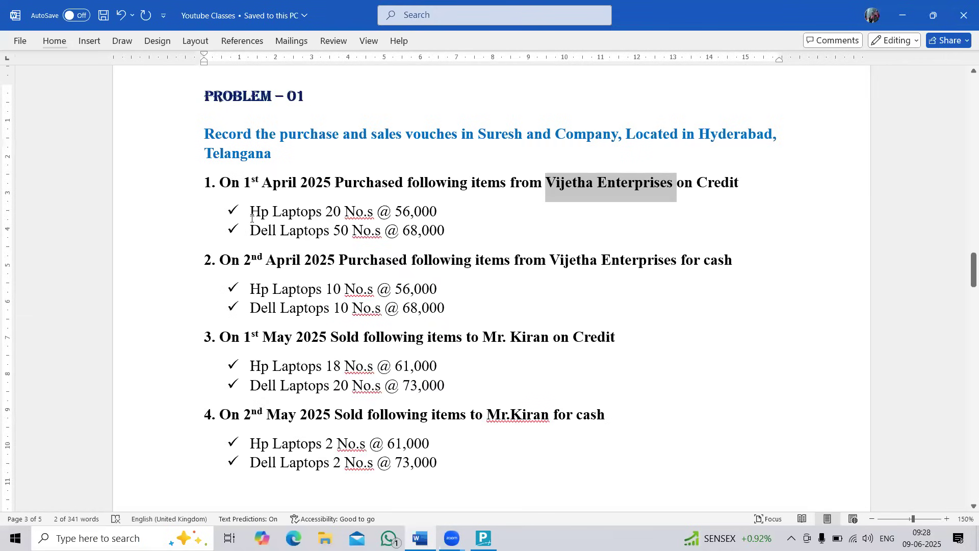
key("alt+Tab")
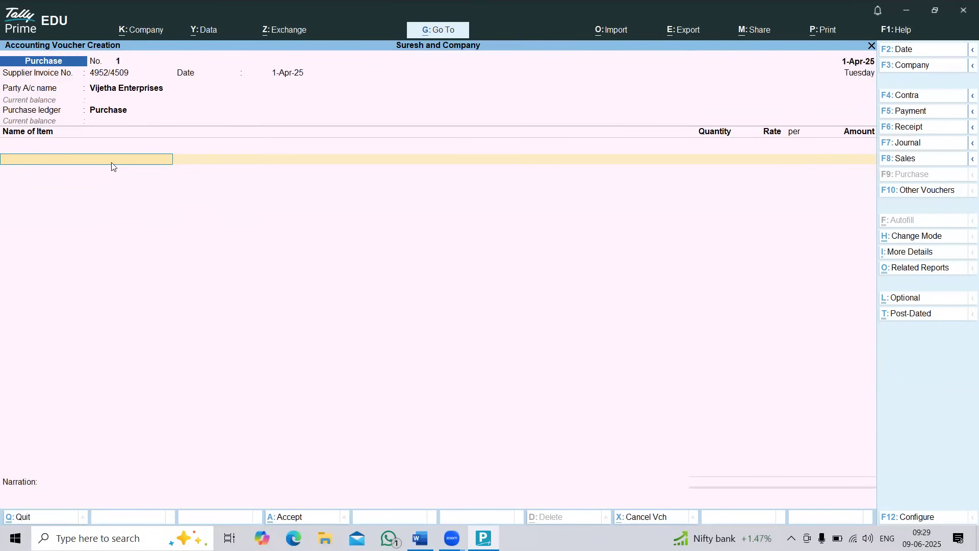
Clear the party account and choose Vijetha Enterprises again, accepting its default party details and the Purchase ledger
left_click(103, 95)
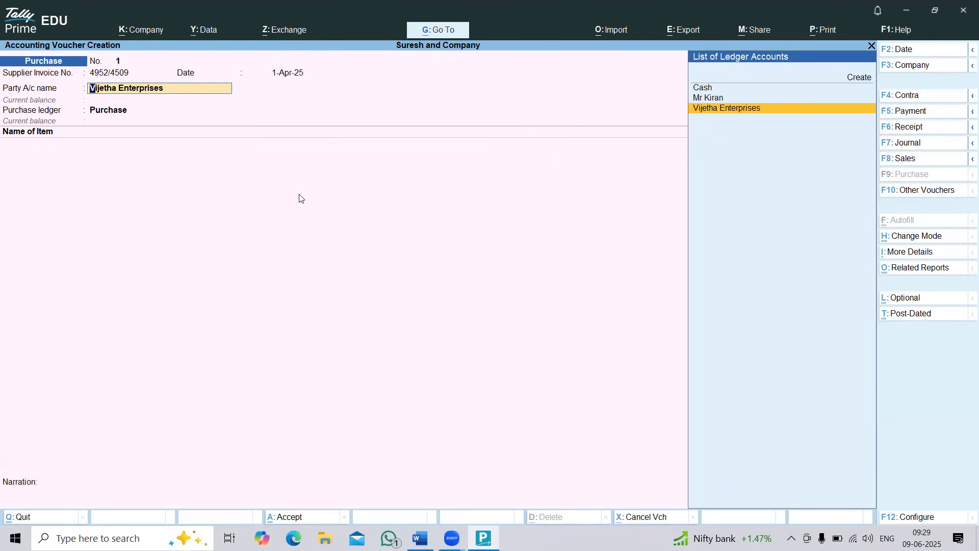
key("BackSpace")
type("mr")
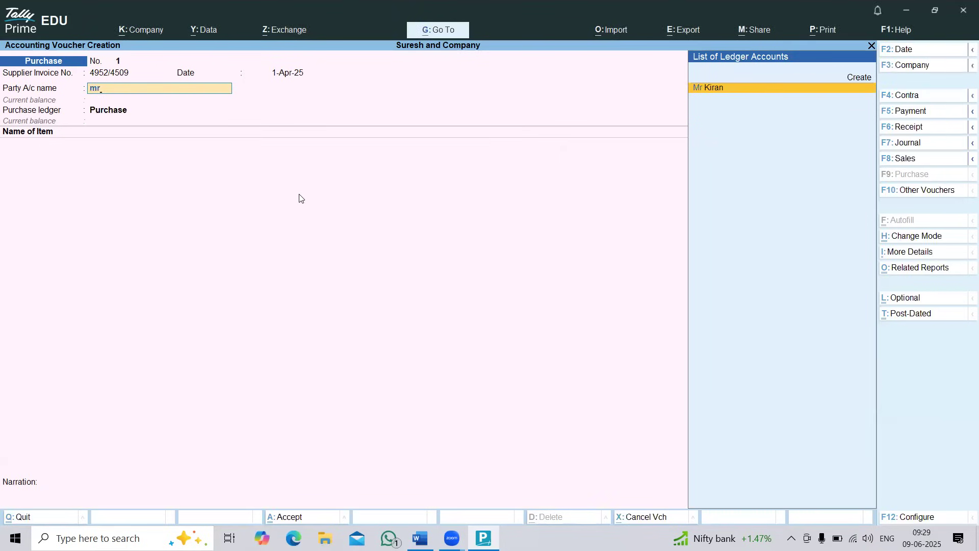
type(".")
key("BackSpace")
key("BackSpace")
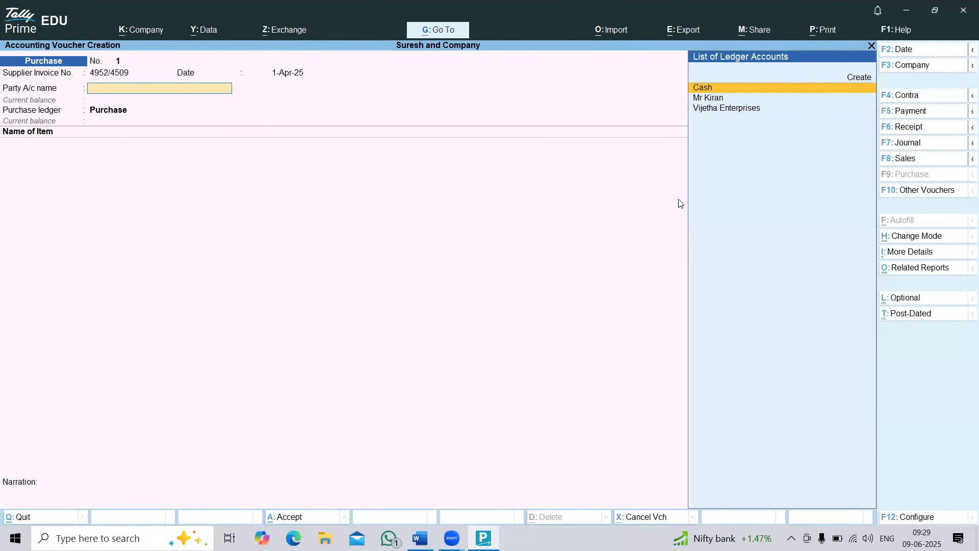
key("Down")
key("Down")
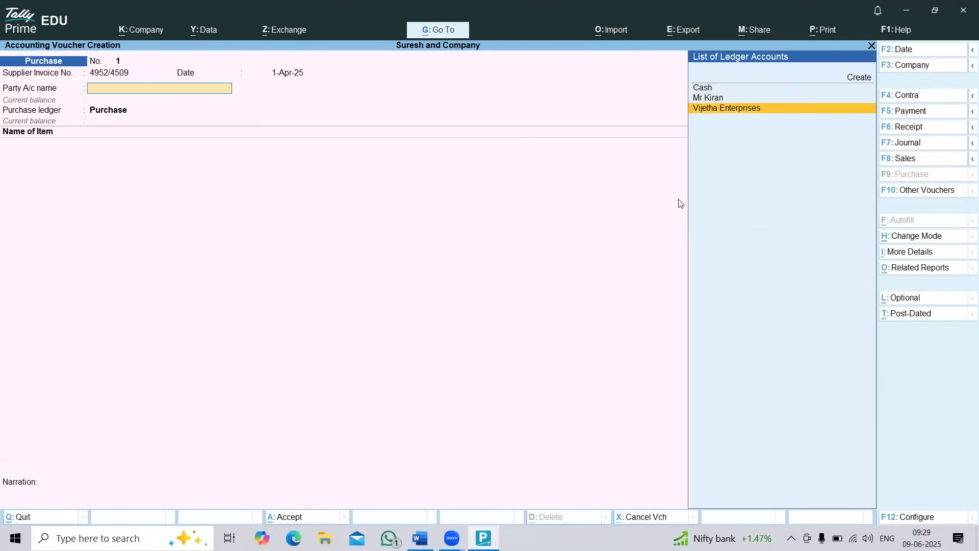
key("Return")
key("ctrl+a")
key("Return")
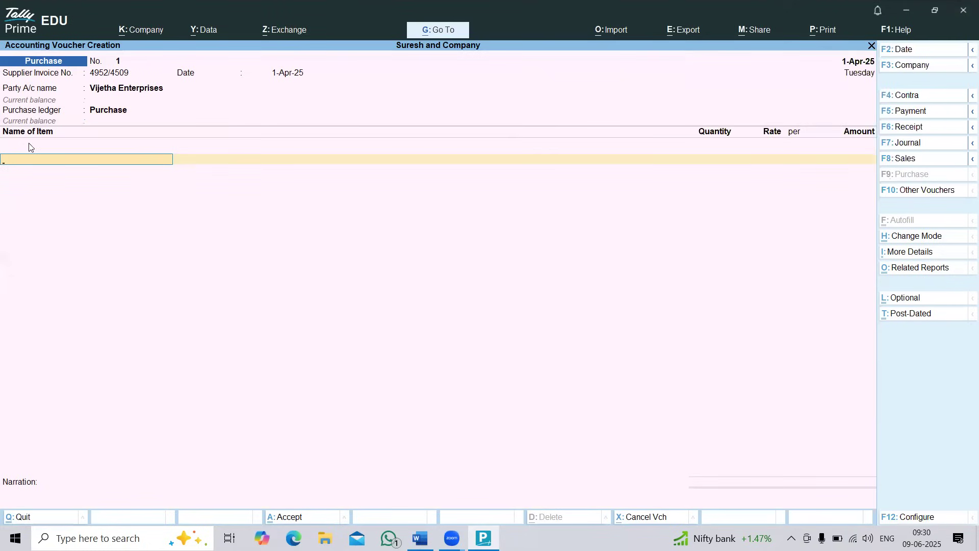
Choose Hp Laptops as the purchase voucher's first stock item, checking the item list in the Word problem
key("alt+Tab")
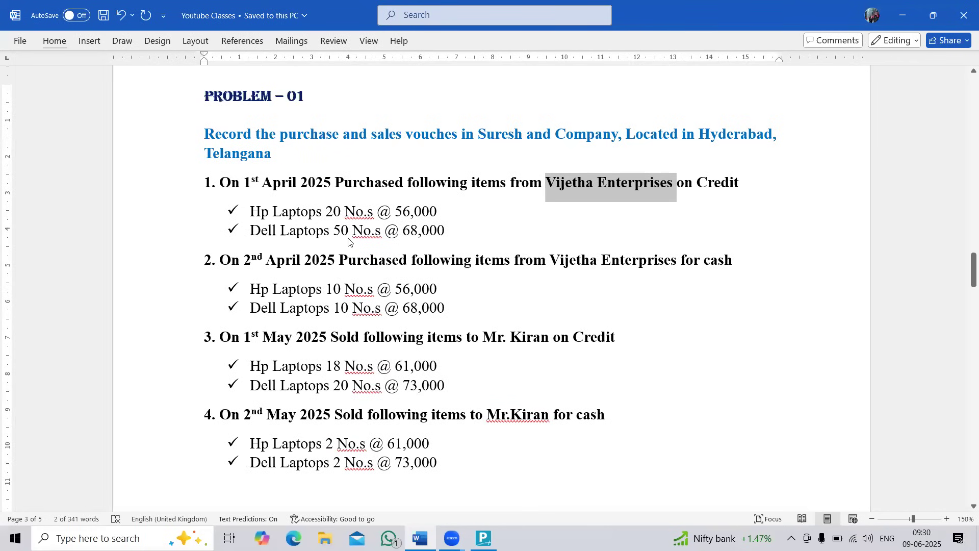
key("alt+Tab")
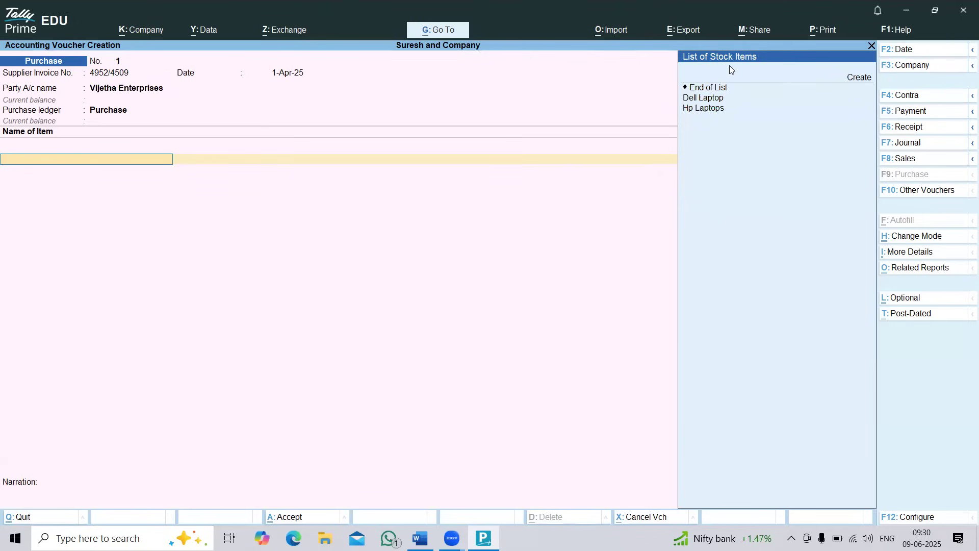
left_click(706, 98)
left_click(707, 110)
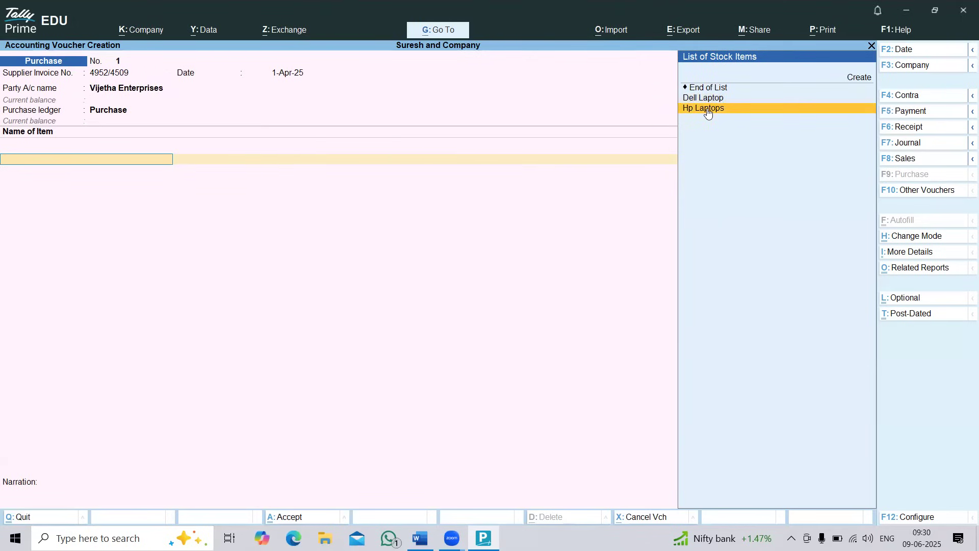
key("alt+Tab")
key("alt+Tab")
key("alt")
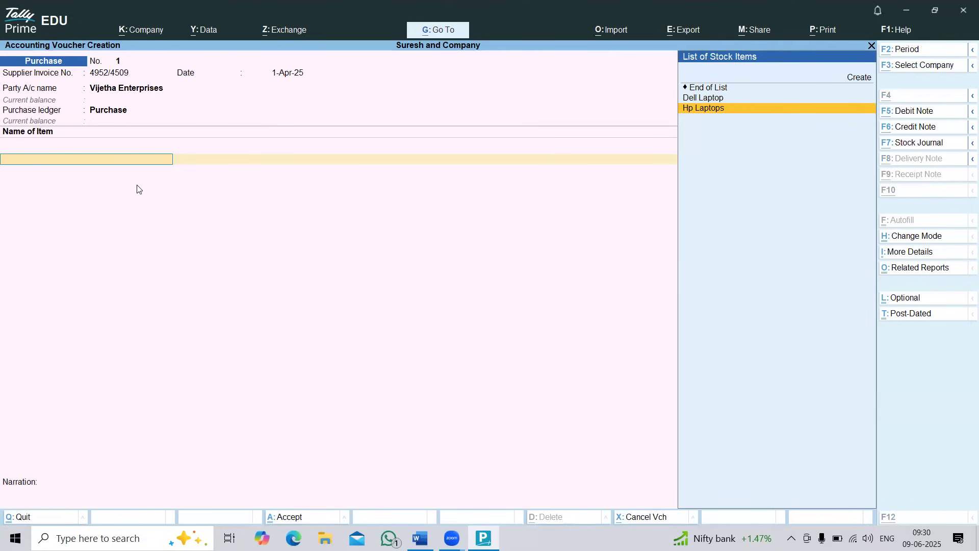
key("alt+Tab")
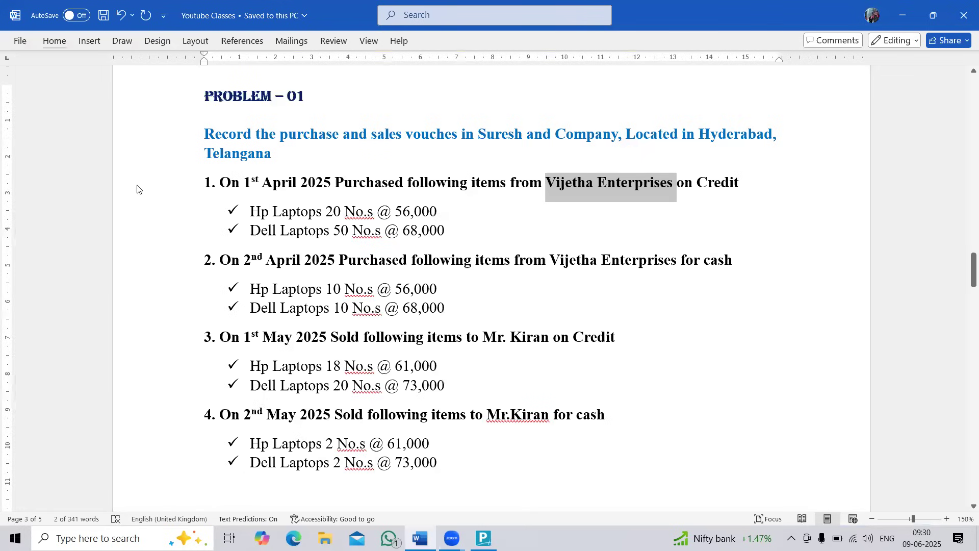
key("alt+Tab")
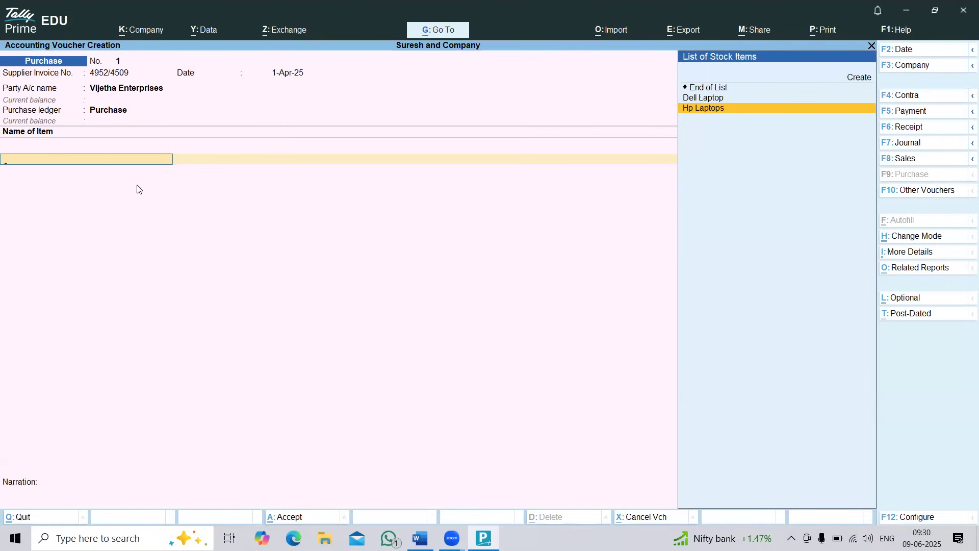
key("alt+Tab")
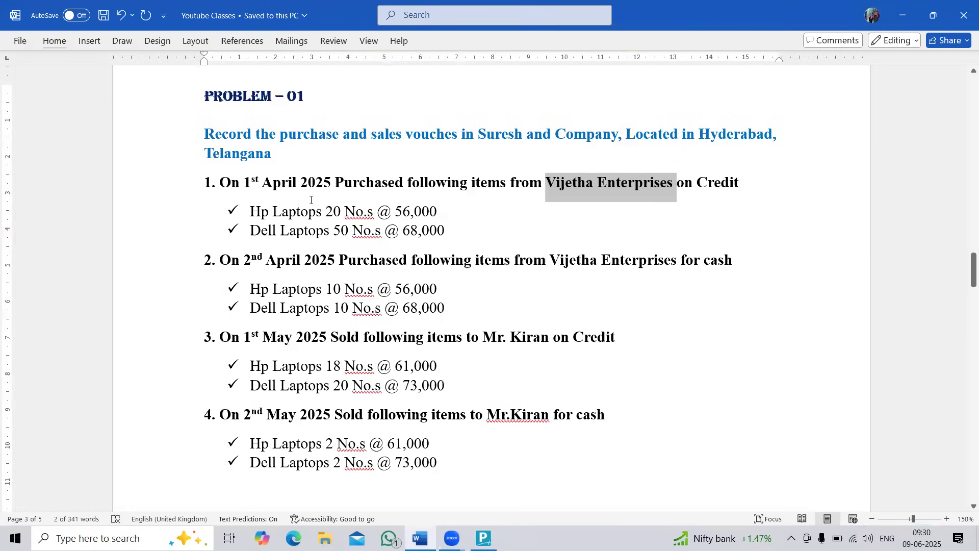
key("alt+Tab")
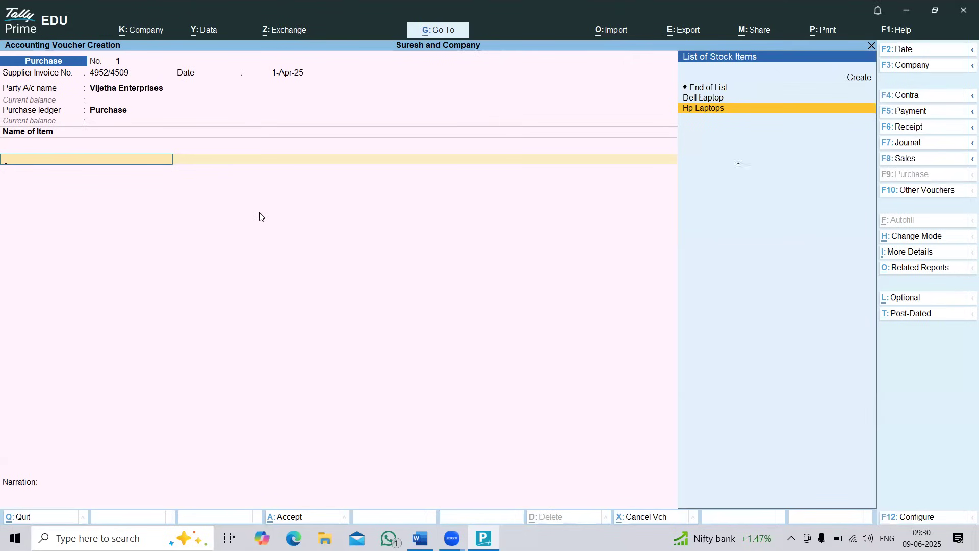
key("Return")
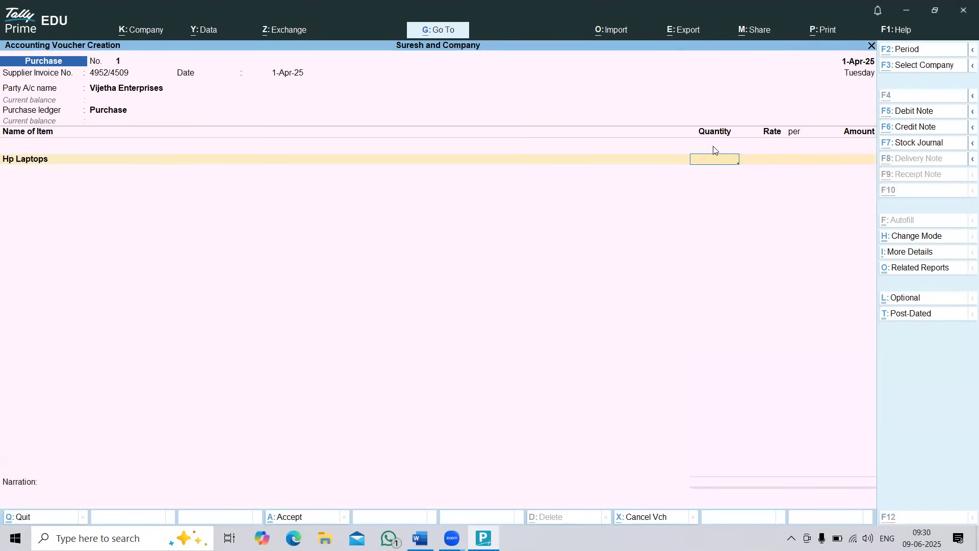
Set the Hp Laptops quantity to 20 No's at a rate of 56,000, checking the figures against the Word problem
key("alt+Tab")
key("alt+Tab")
type("20")
key("Return")
key("alt+Tab")
key("alt+Tab")
type("56000")
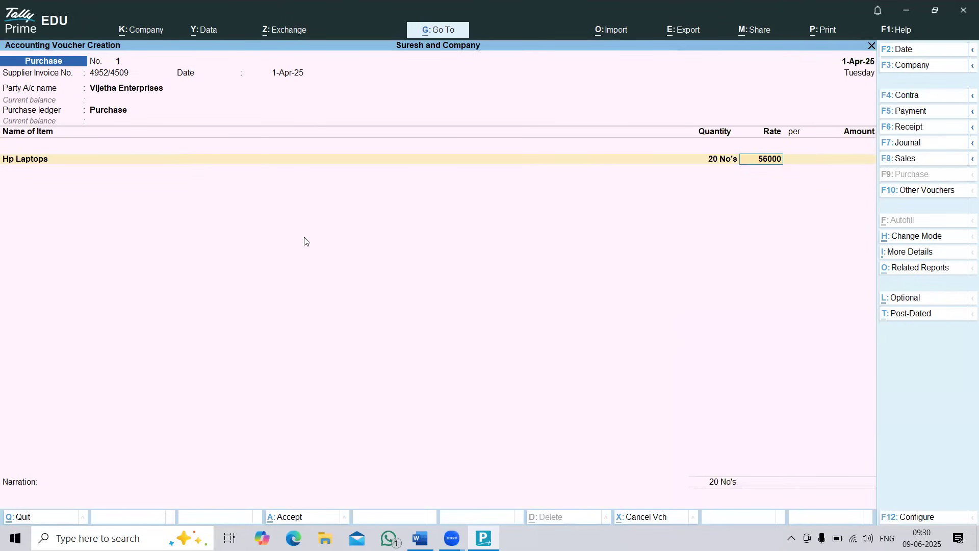
key("Return")
key("Return")
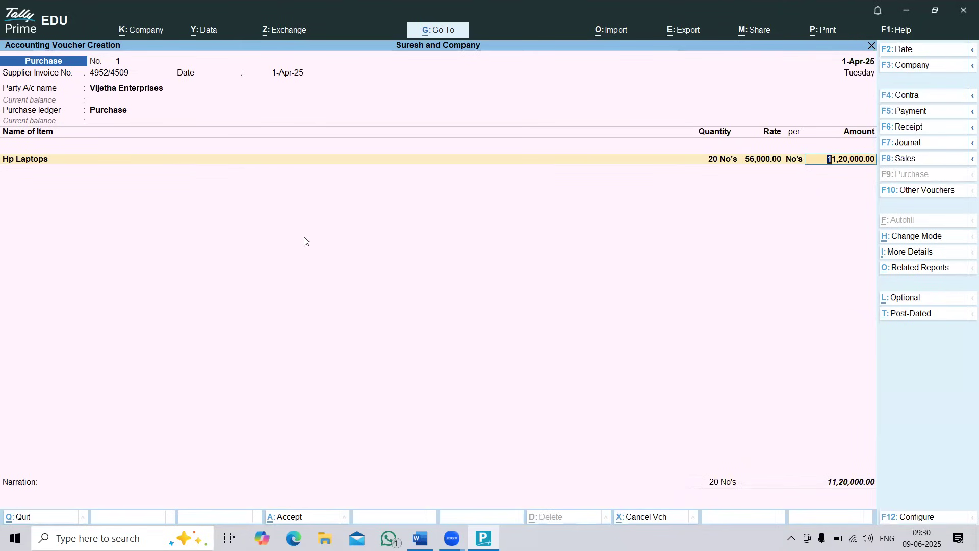
key("Return")
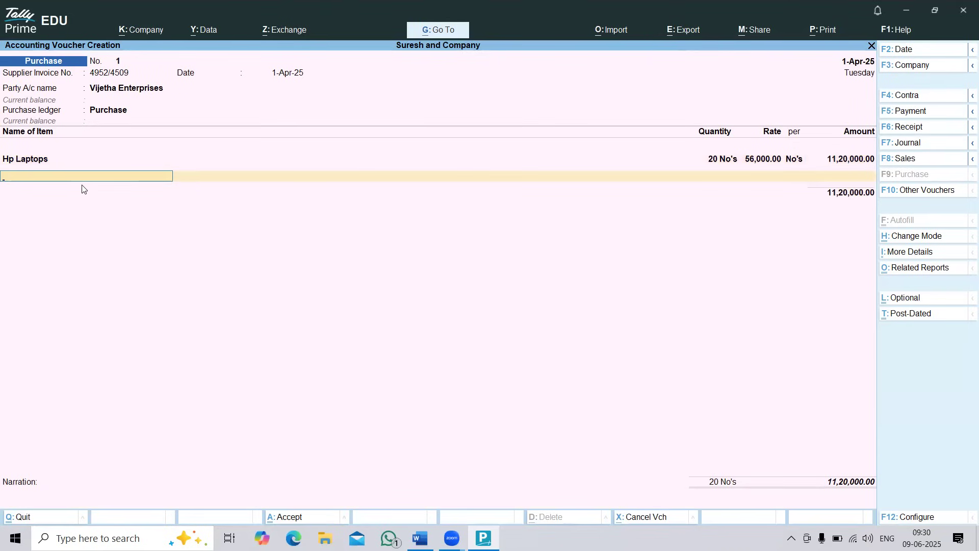
Add Dell Laptop as the second stock item with a quantity of 50 No's, as given in the Word problem
key("alt+Tab")
key("alt+Tab")
type("Del")
key("Return")
key("alt+Tab")
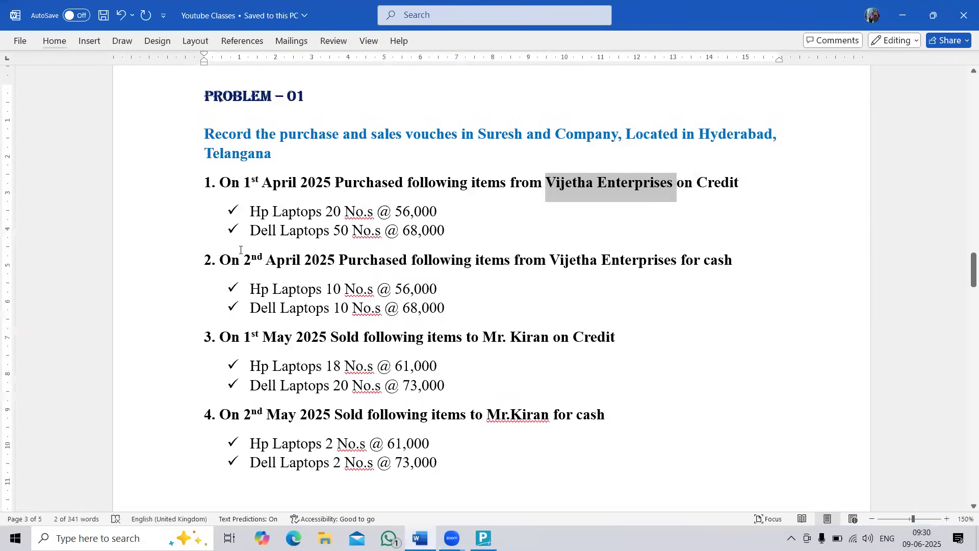
key("alt+Tab")
type("50")
key("Return")
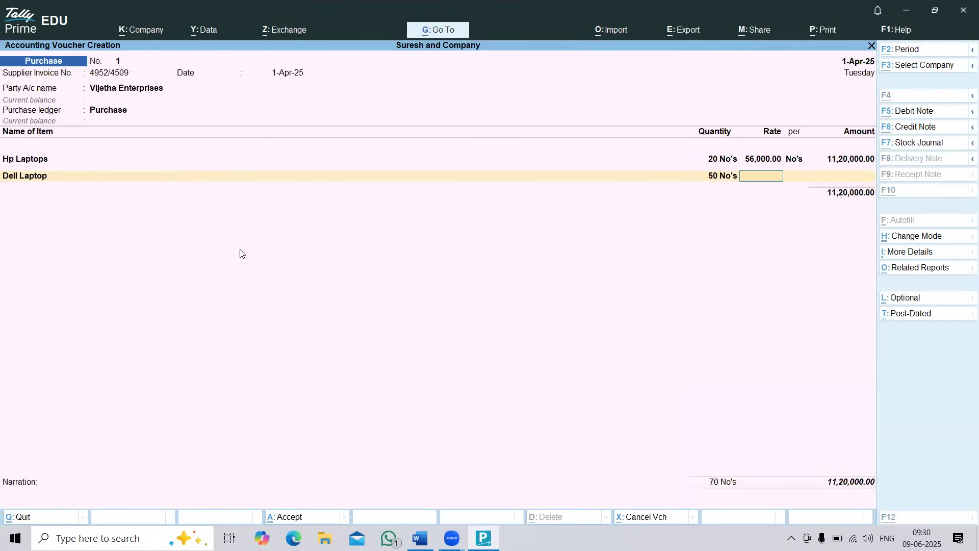
Set the Dell Laptop rate to 68,000 per No's, checking it in the Word problem, and accept the calculated amount
key("alt+Tab")
key("alt+Tab")
type("68000")
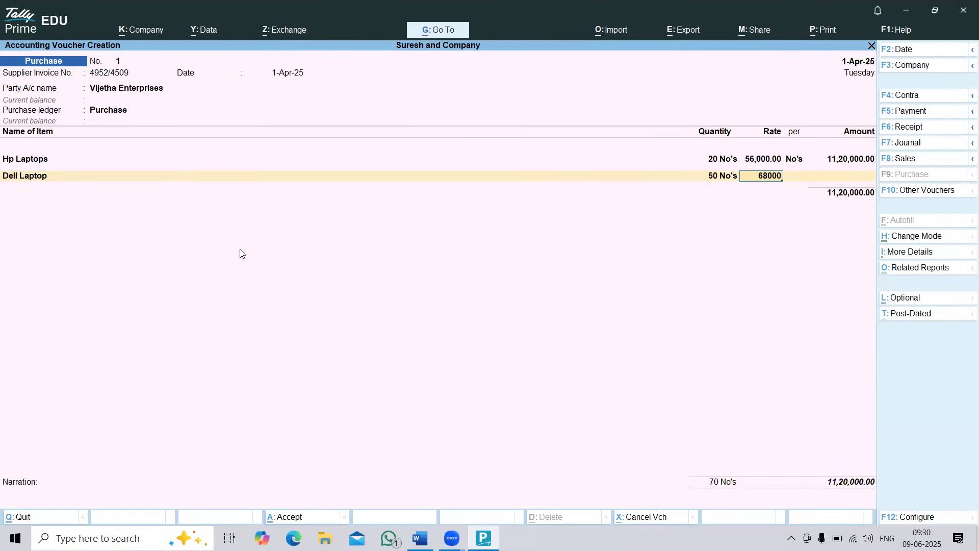
key("Return")
key("Return")
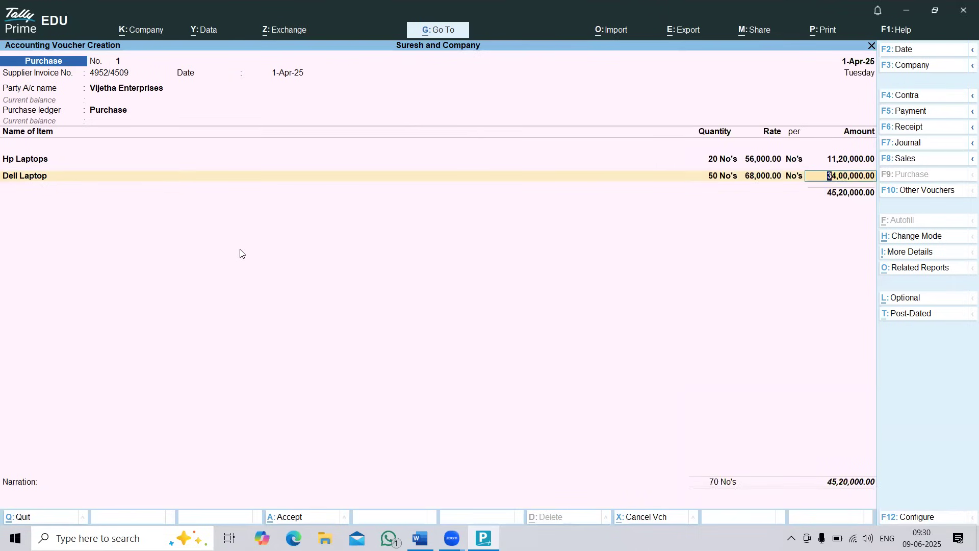
key("Return")
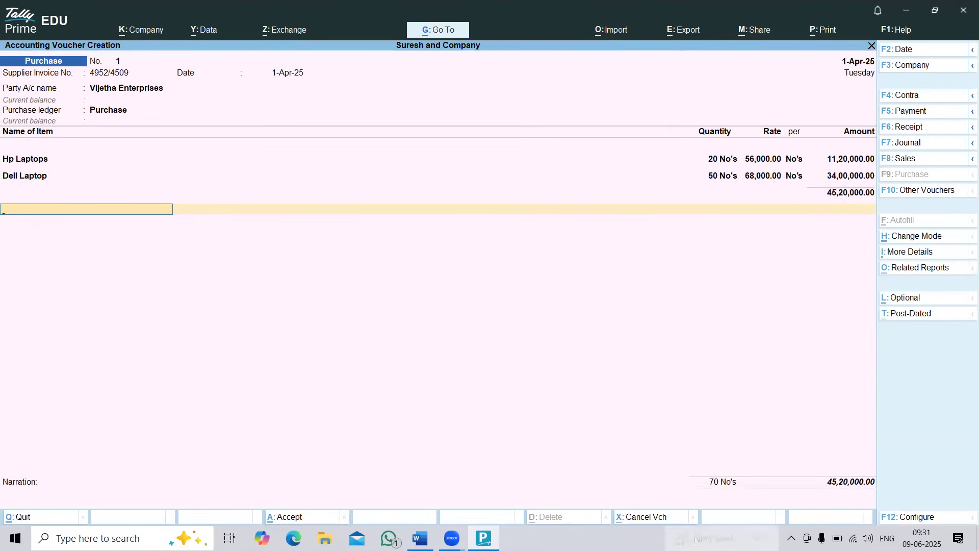
End the item entries, leave the narration blank and save the purchase voucher
key("Return")
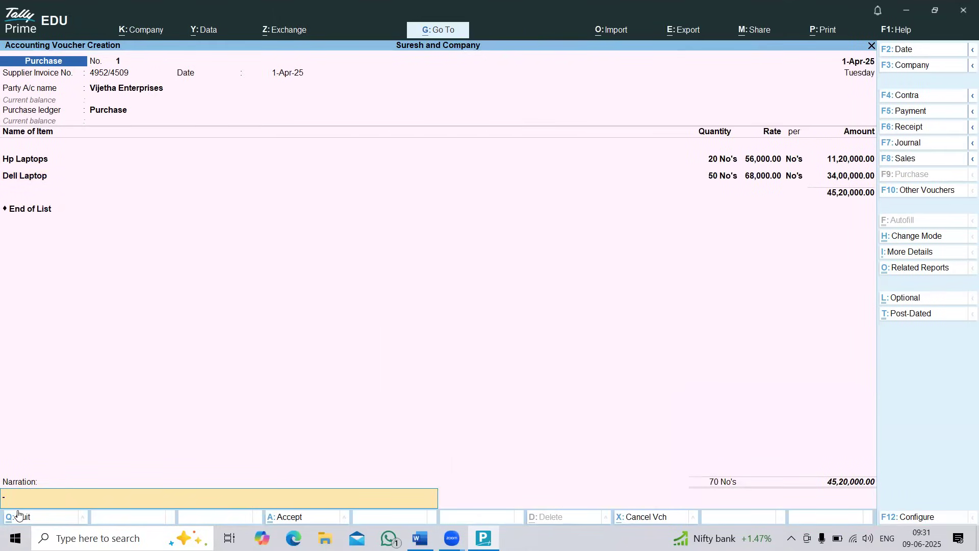
key("Return")
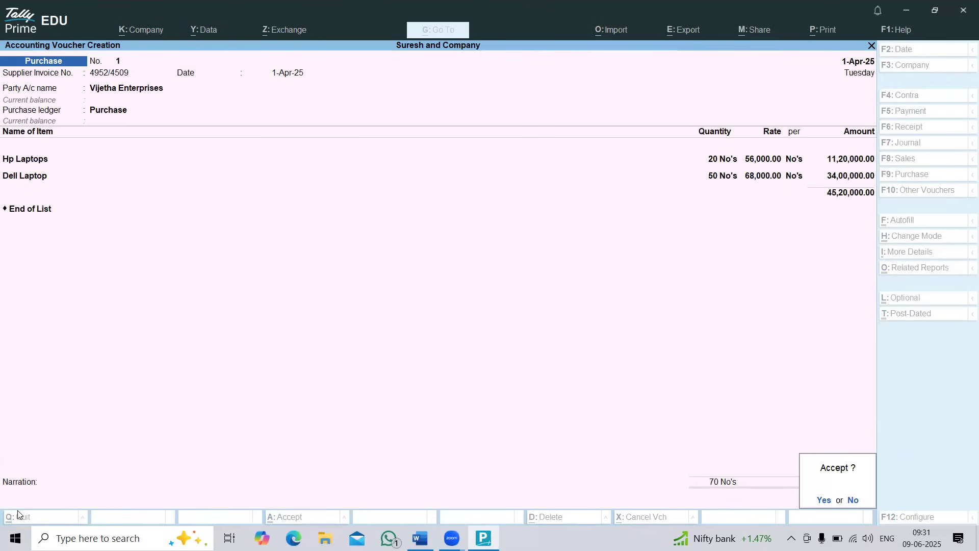
key("n")
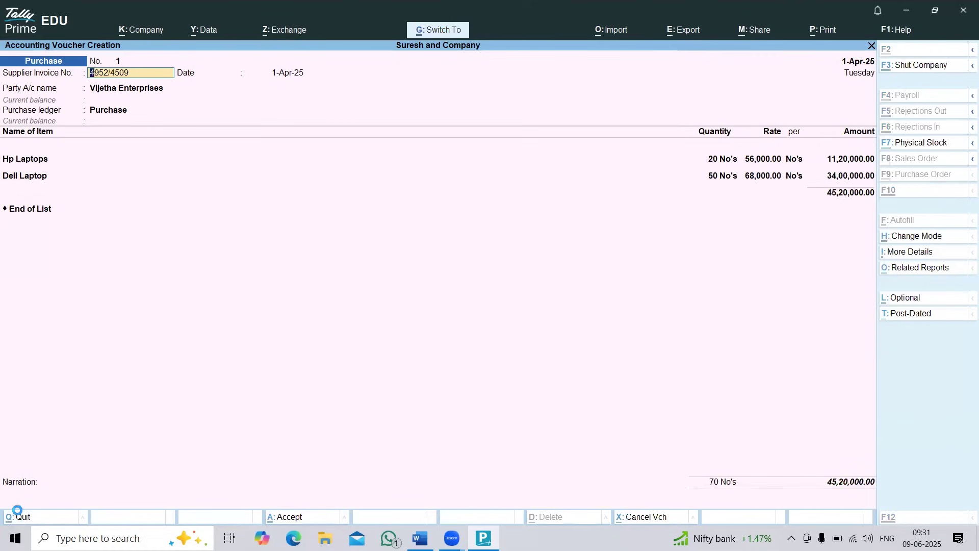
key("ctrl+a")
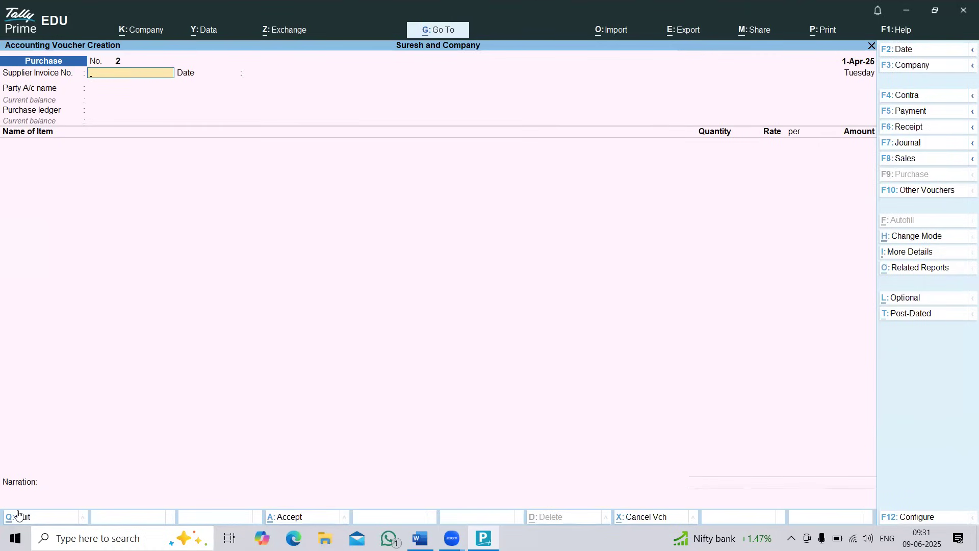
Leave voucher entry and open Suresh and Company's Balance Sheet in detailed view
left_click(17, 516)
key("y")
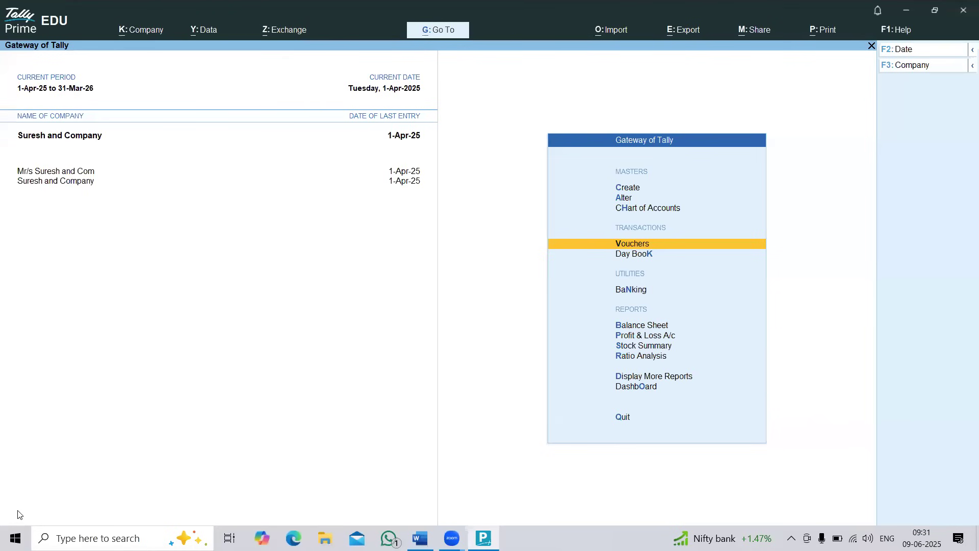
key("Down")
key("Down")
key("Down")
key("Return")
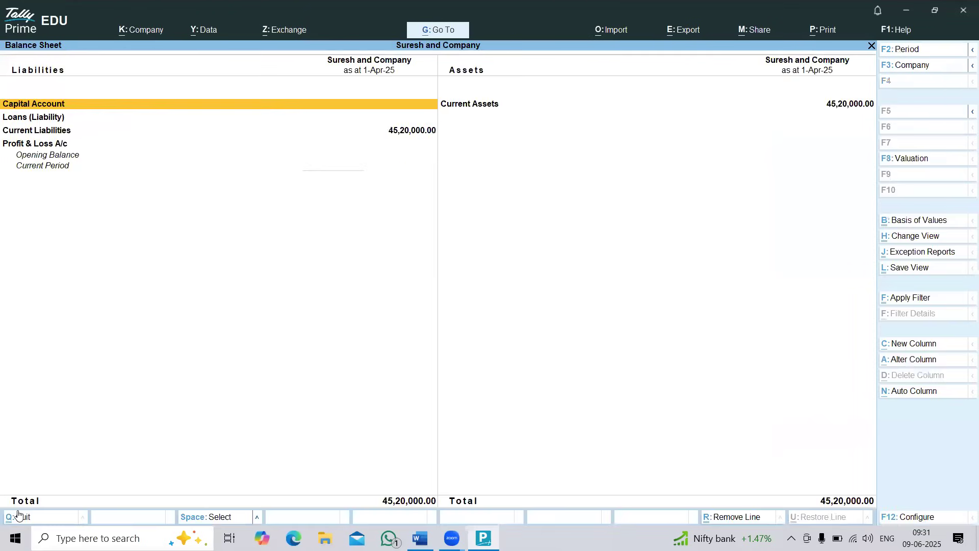
key("alt+F5")
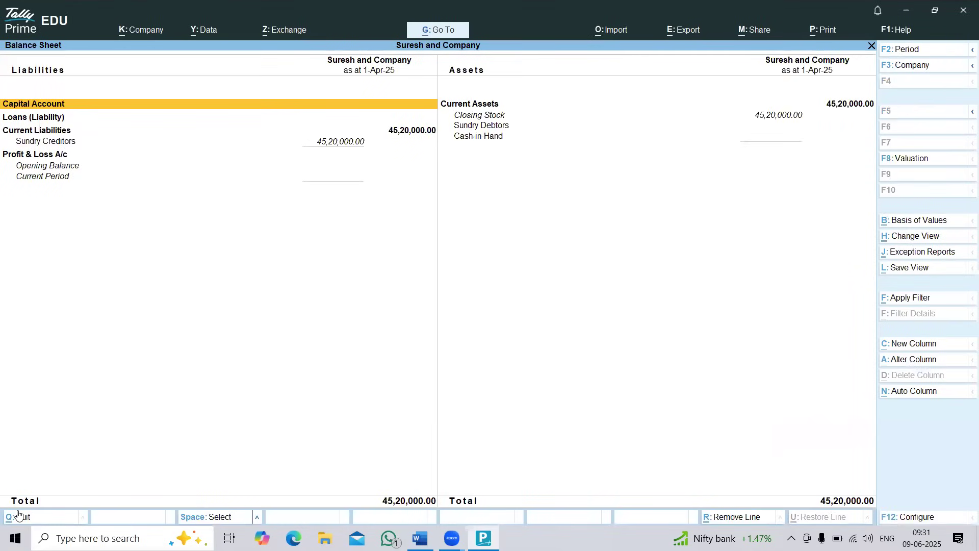
Drill down from Sundry Creditors in the Balance Sheet to the monthly summary of the Vijetha Enterprises ledger
key("Down")
key("Down")
key("Down")
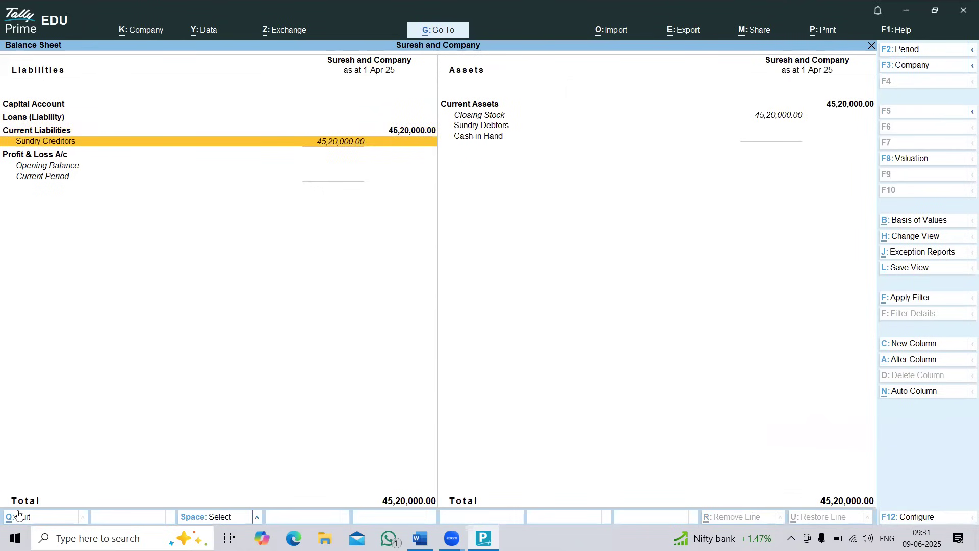
key("Return")
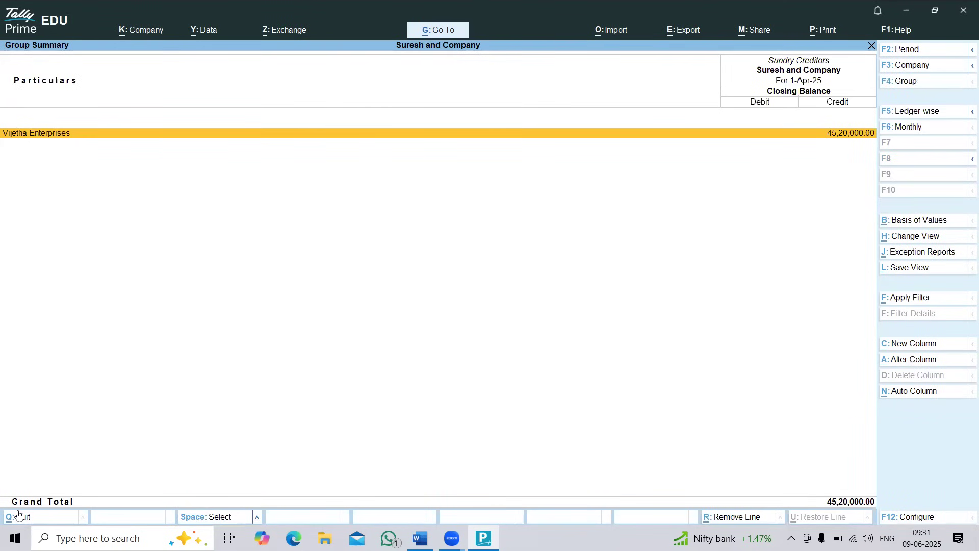
key("Return")
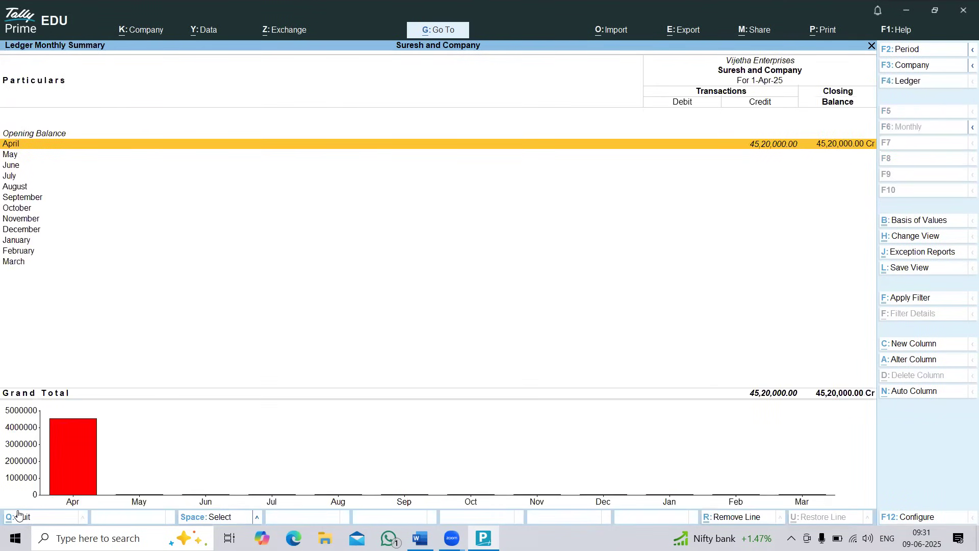
View the April vouchers of the Vijetha Enterprises ledger, and back out through the Balance Sheet to the Gateway of Tally
key("Return")
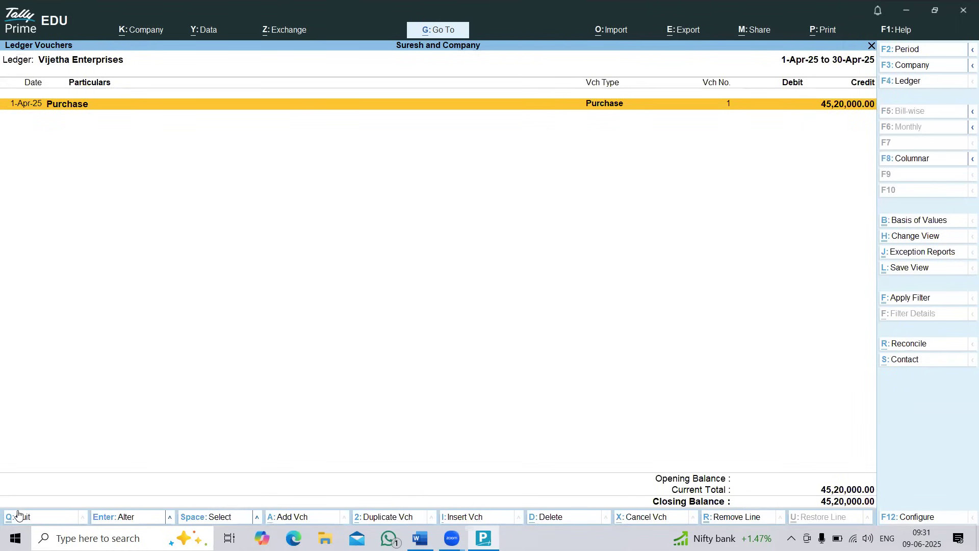
left_click(18, 516)
left_click(18, 515)
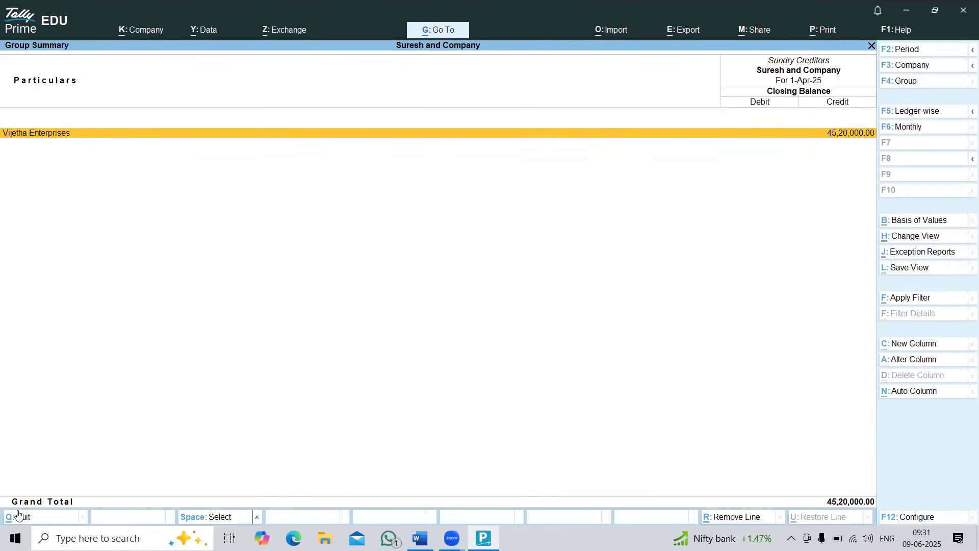
left_click(18, 516)
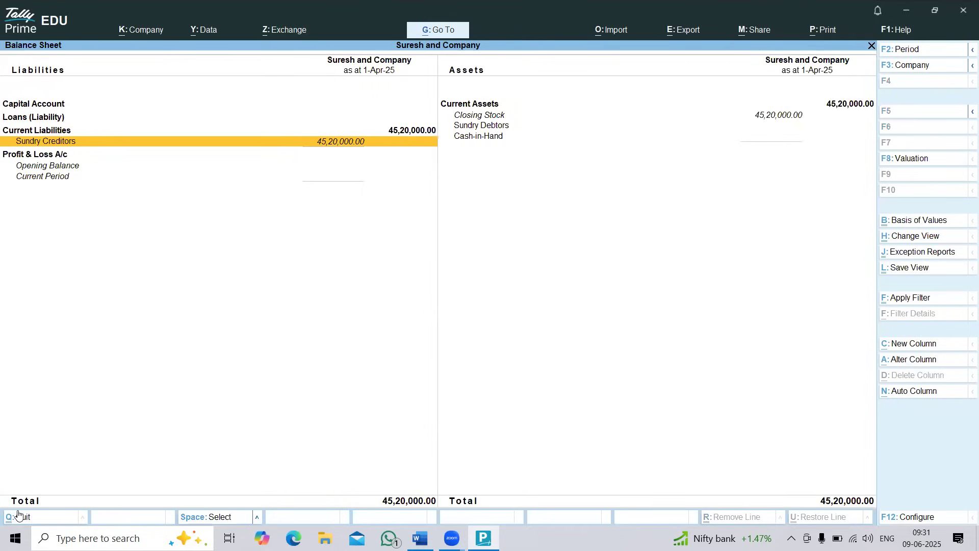
left_click(18, 515)
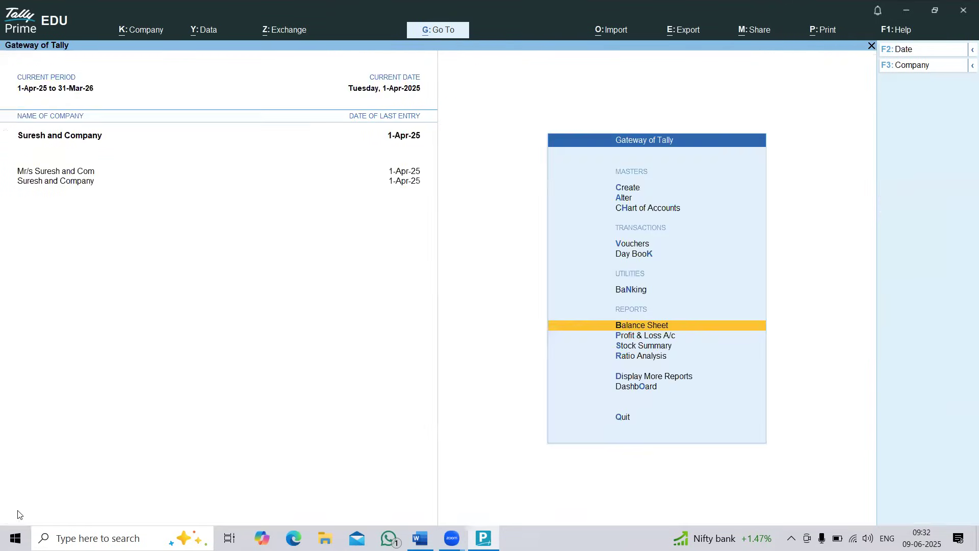
Examine the Purchase entry under Purchase Accounts in the Profit & Loss A/c and close the report
key("p")
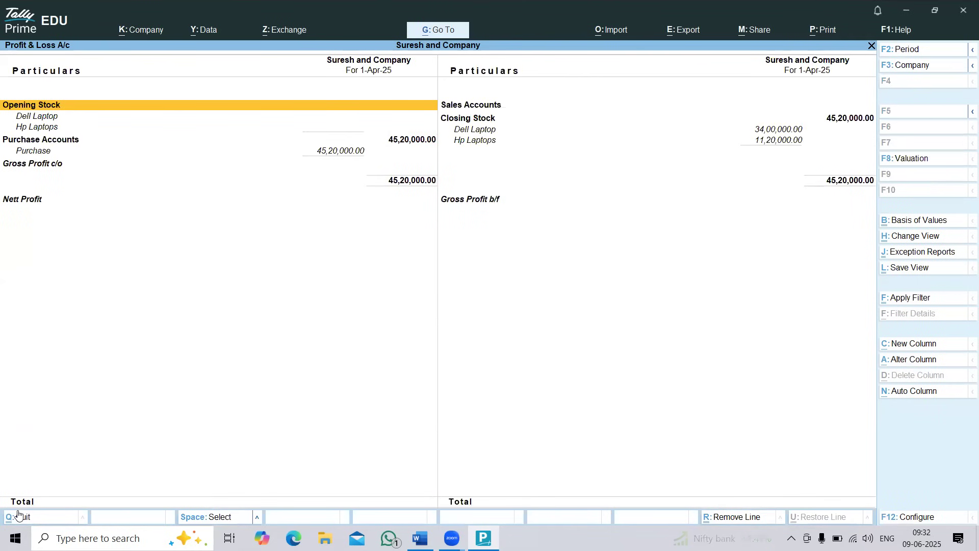
key("Down")
key("Down")
key("Down")
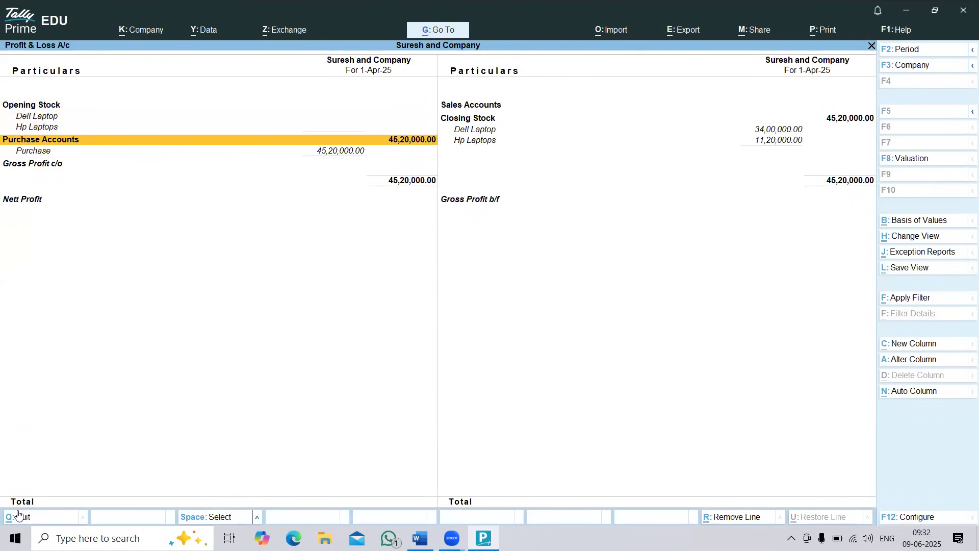
key("Down")
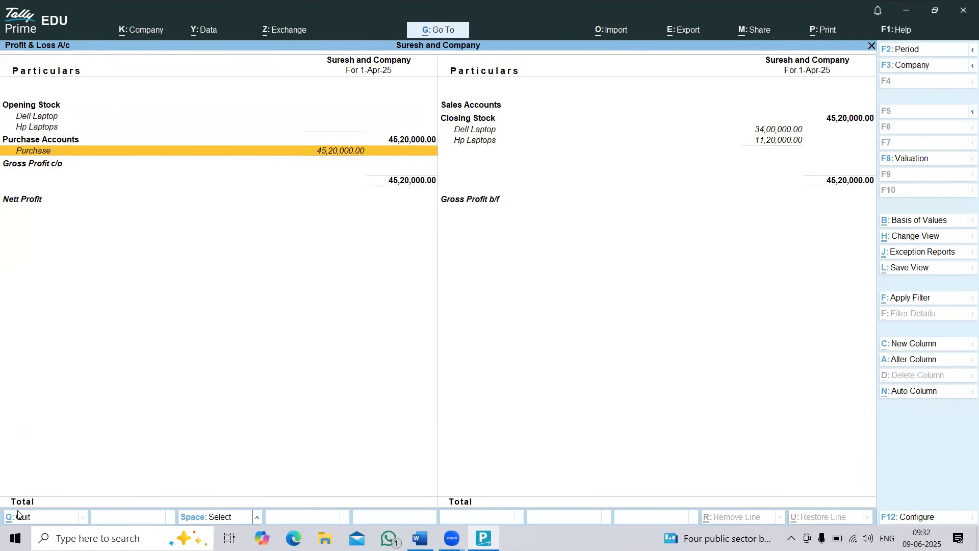
left_click(18, 516)
Open a new purchase voucher and highlight "cash" in the second transaction of the Word problem to check the payment mode
key("Up")
key("Up")
key("Up")
key("Up")
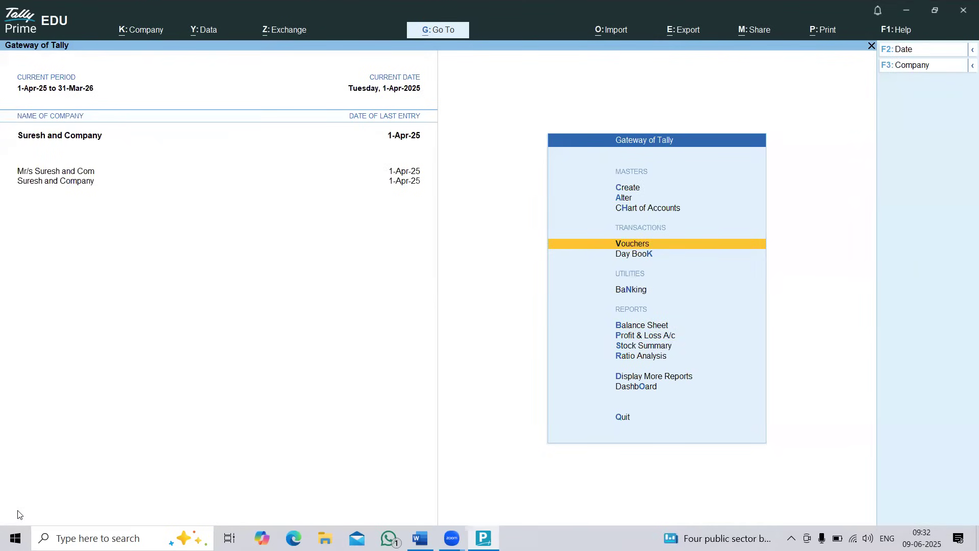
key("Return")
key("alt")
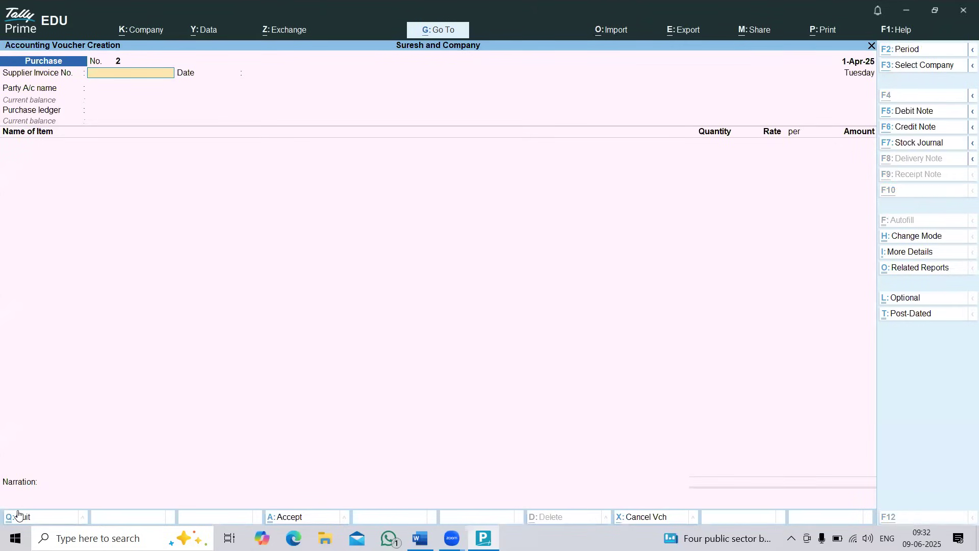
key("alt+Tab")
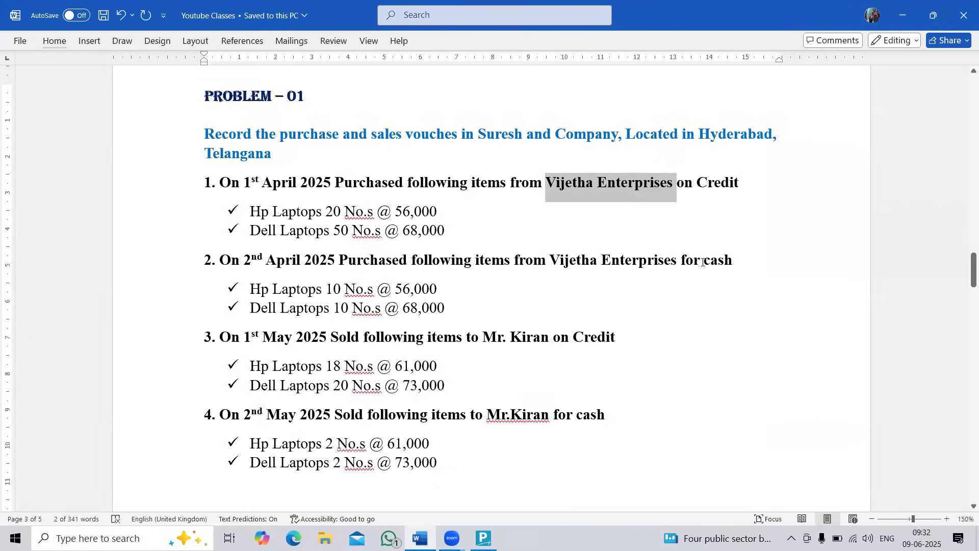
left_click_drag(704, 261, 734, 263)
key("alt+Tab")
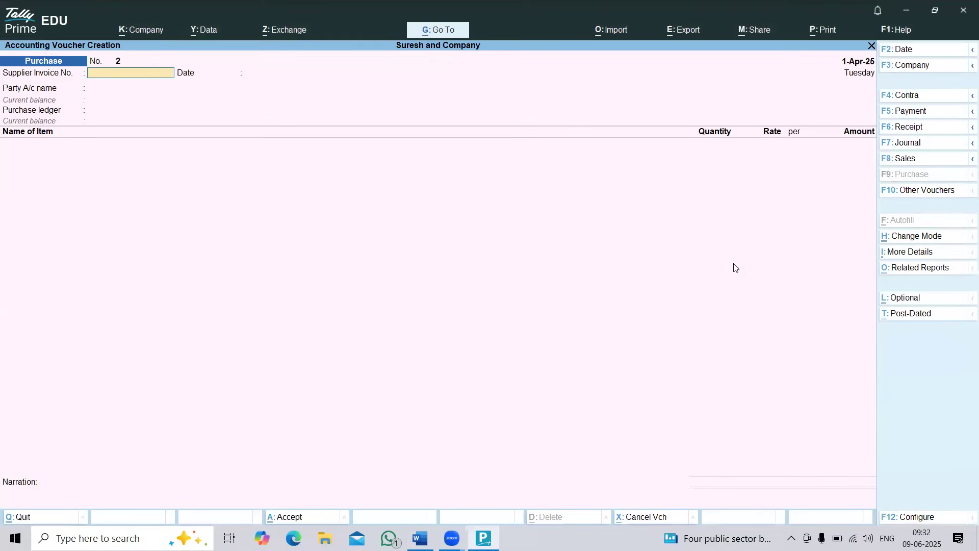
Enter supplier invoice number 8734/3984 in the purchase voucher and accept 1-Apr-25 as the invoice date
type("34/3984")
key("Return")
key("Return")
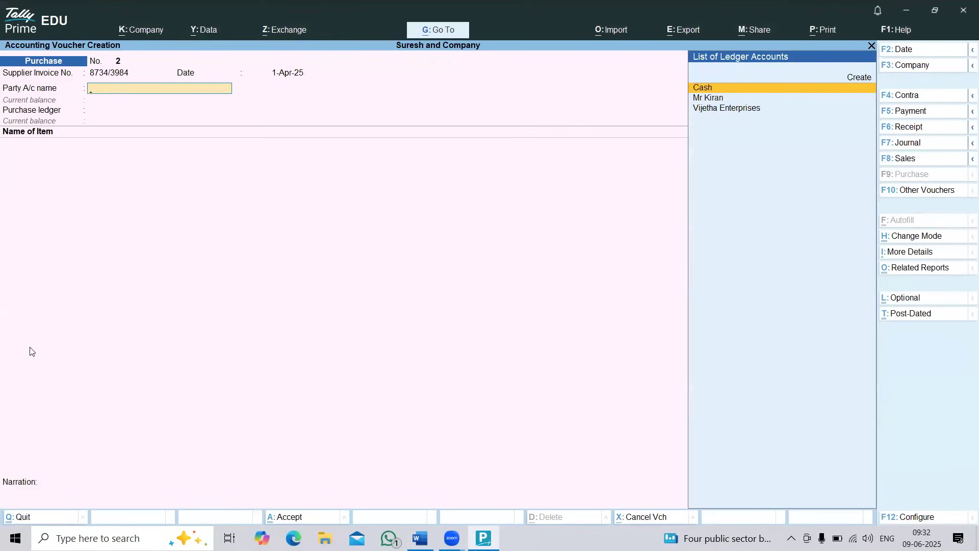
Set the party account to Cash after checking the Word problem, leave the receipt details blank and choose the Purchase ledger
key("alt")
key("alt+Tab")
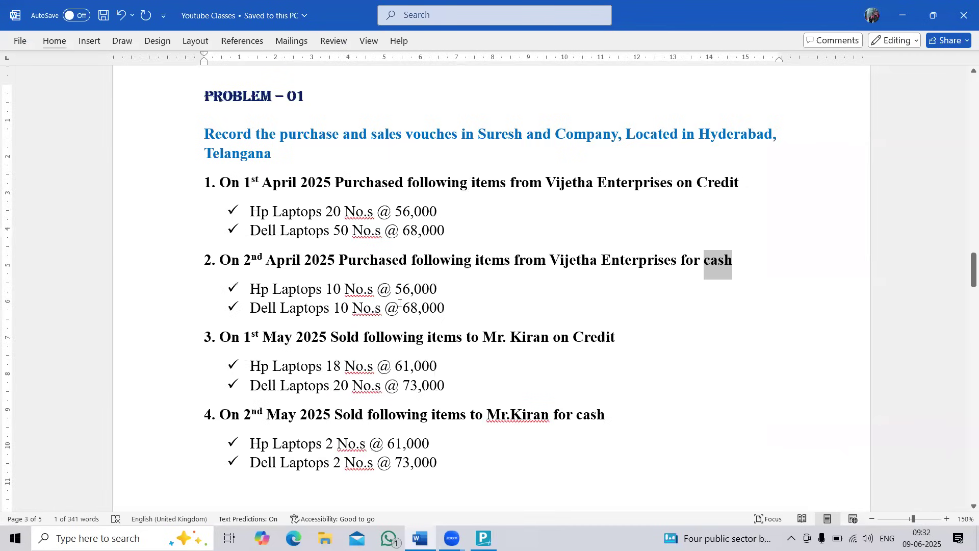
key("alt+Tab")
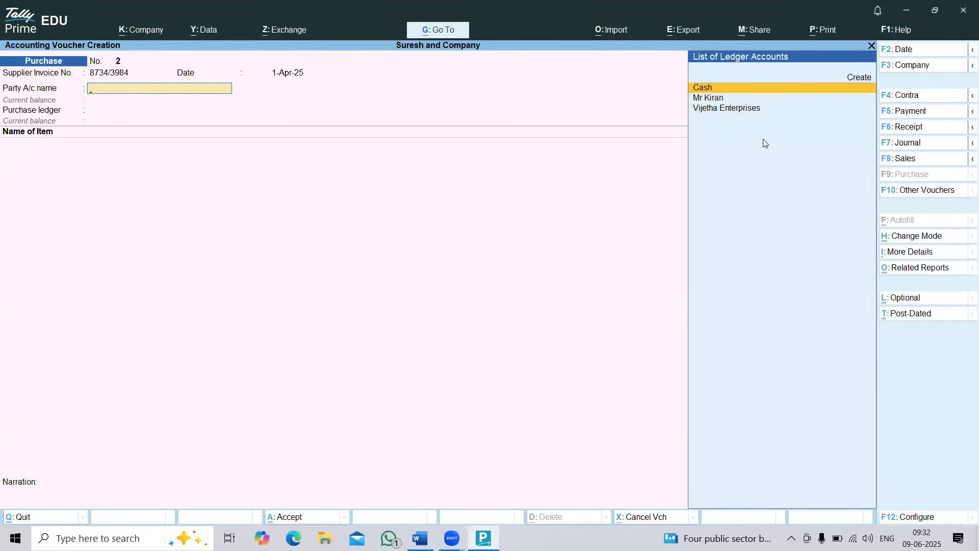
key("Return")
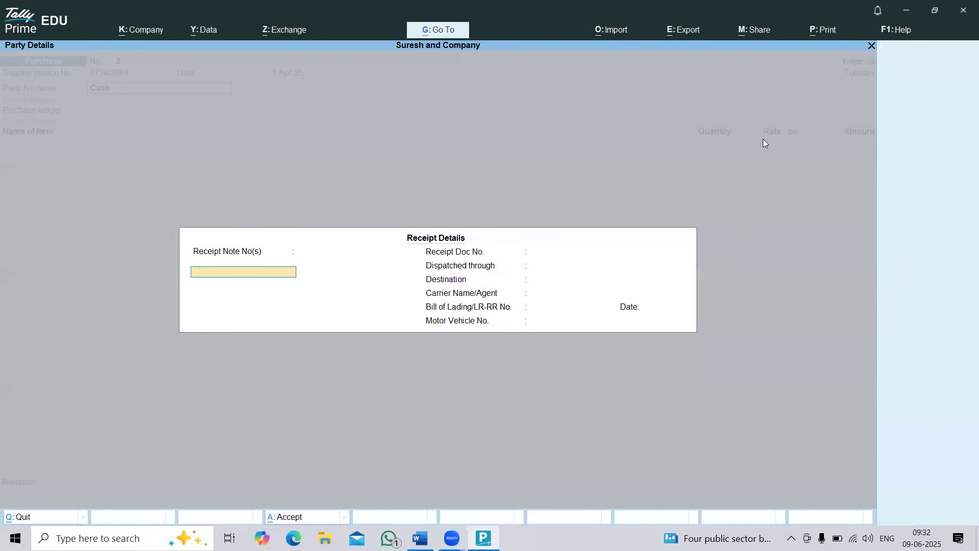
key("ctrl+a")
key("ctrl+a")
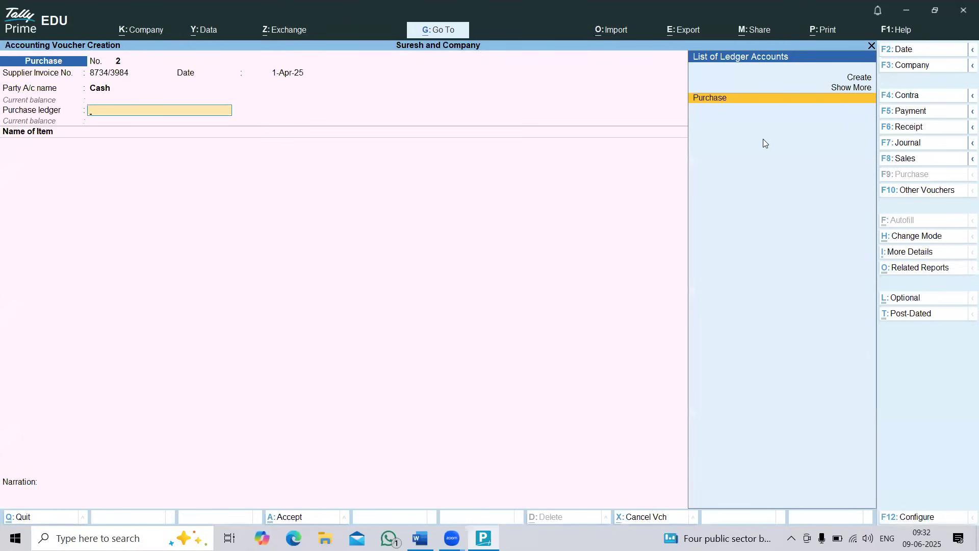
key("Return")
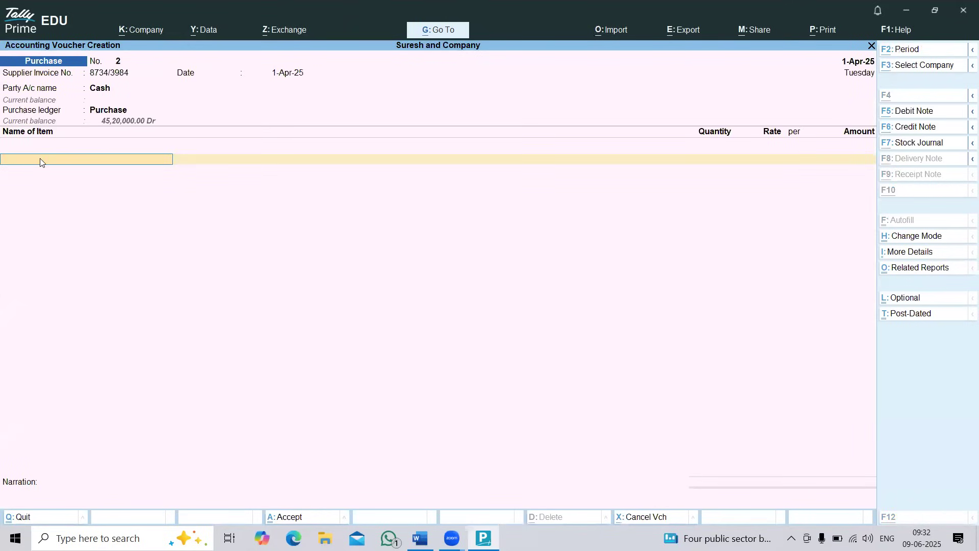
Add the Hp Laptops item with 10 No's at 56,000 each, checking the figures in the Word problem
key("alt+Tab")
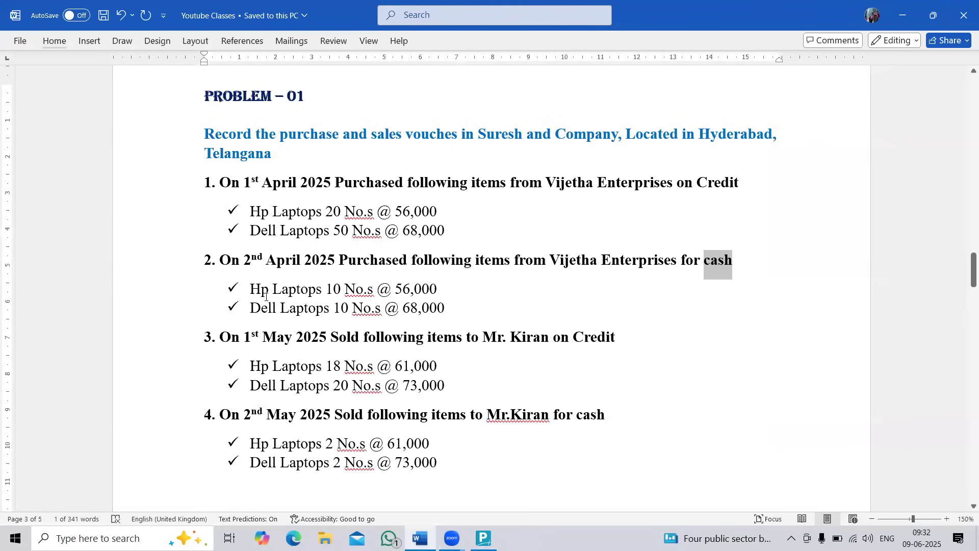
key("alt+Tab")
key("Return")
key("alt+Tab")
key("alt+Tab")
key("Return")
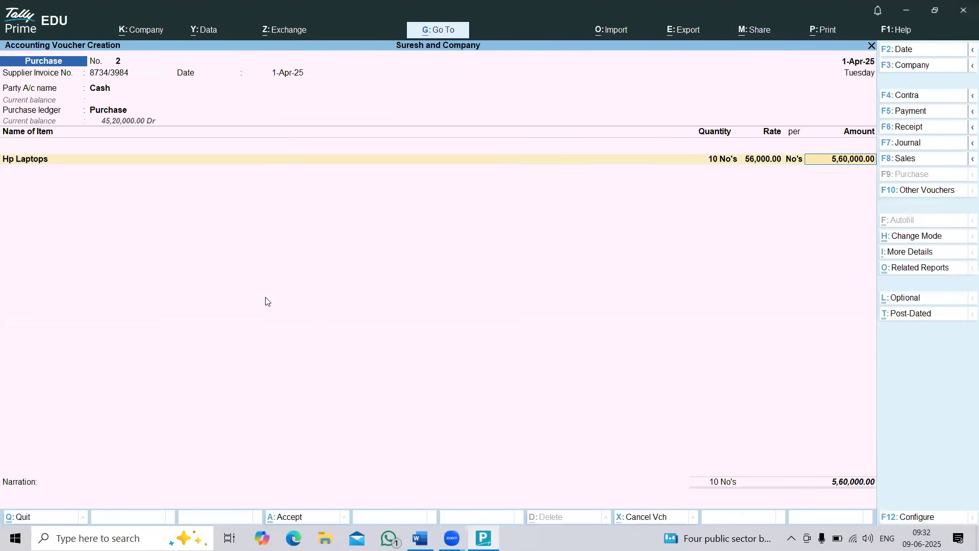
key("Return")
Add the Dell Laptop item with 10 No's at 68,000 each, checking the figures in the Word problem
key("alt+Tab")
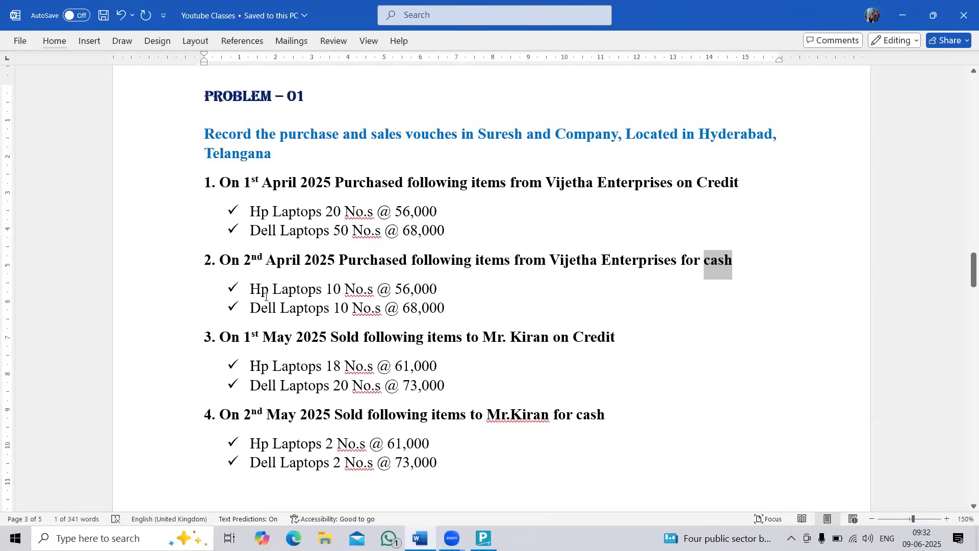
key("alt+Tab")
key("Return")
type("10")
key("Return")
key("alt+Tab")
key("alt+Tab")
key("Return")
key("Return")
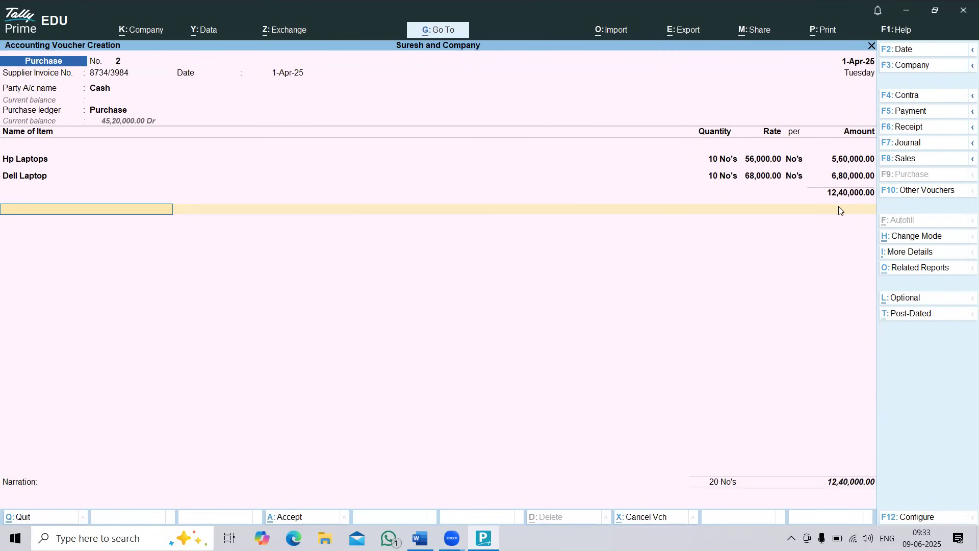
End the item list, leave the narration blank, save the cash purchase voucher and return to the Gateway of Tally
key("Return")
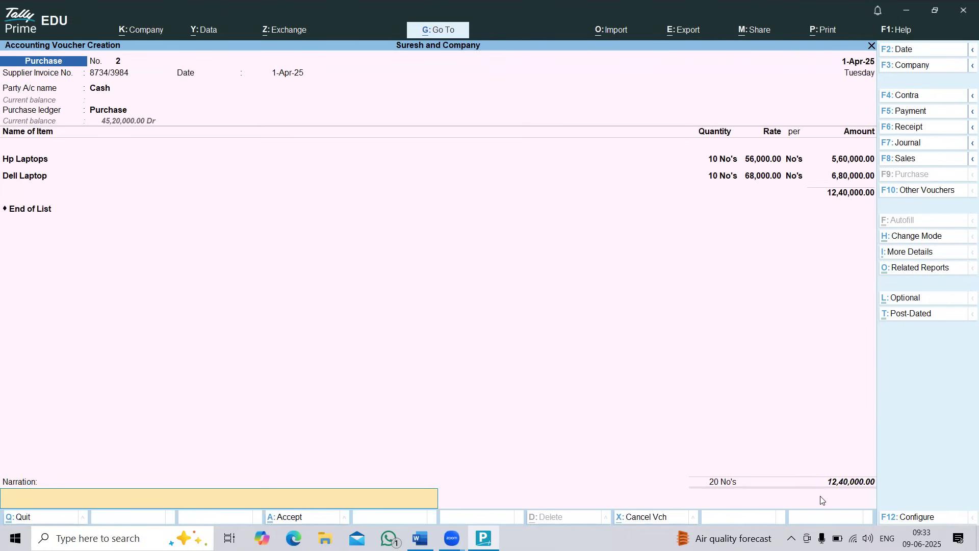
key("Return")
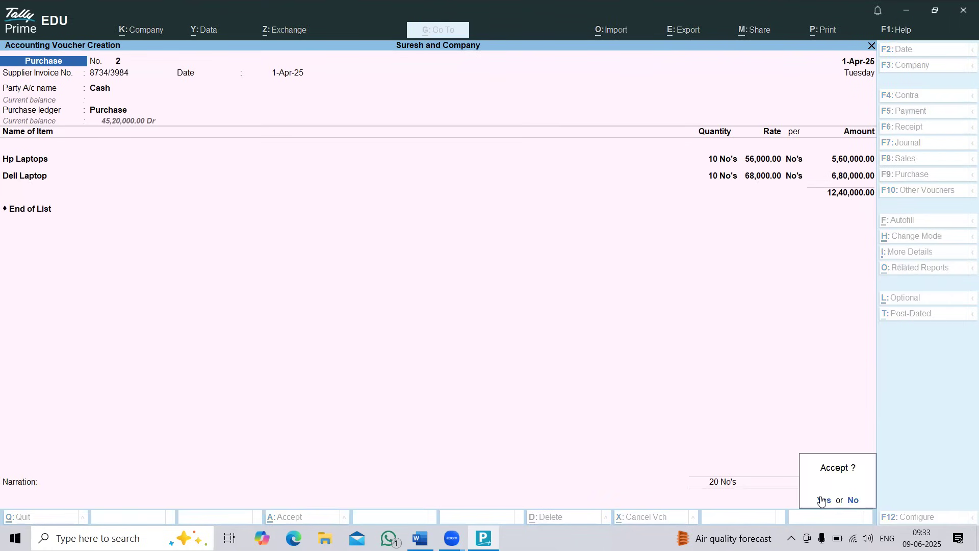
left_click(822, 500)
key("Escape")
key("Escape")
key("Escape")
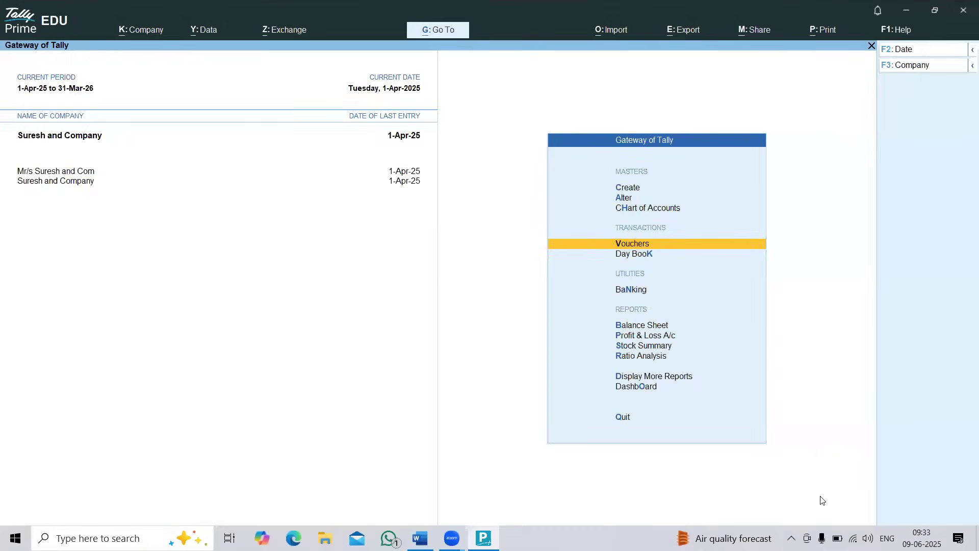
Drill down from Purchase in the Profit & Loss A/c to its April vouchers and examine the cash purchase entry
key("Down")
key("Down")
key("Down")
key("Down")
key("Down")
key("Down")
key("Down")
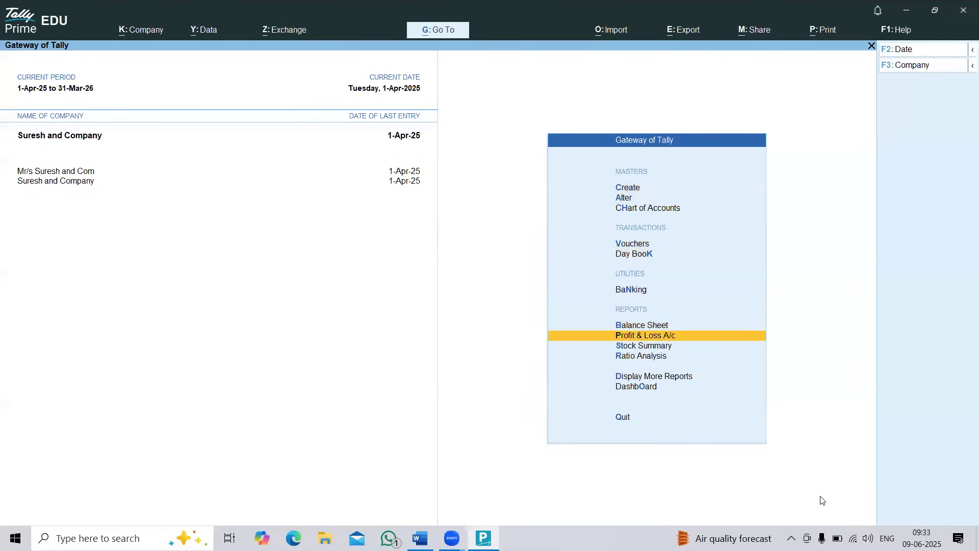
key("Return")
key("Down")
key("Down")
key("Down")
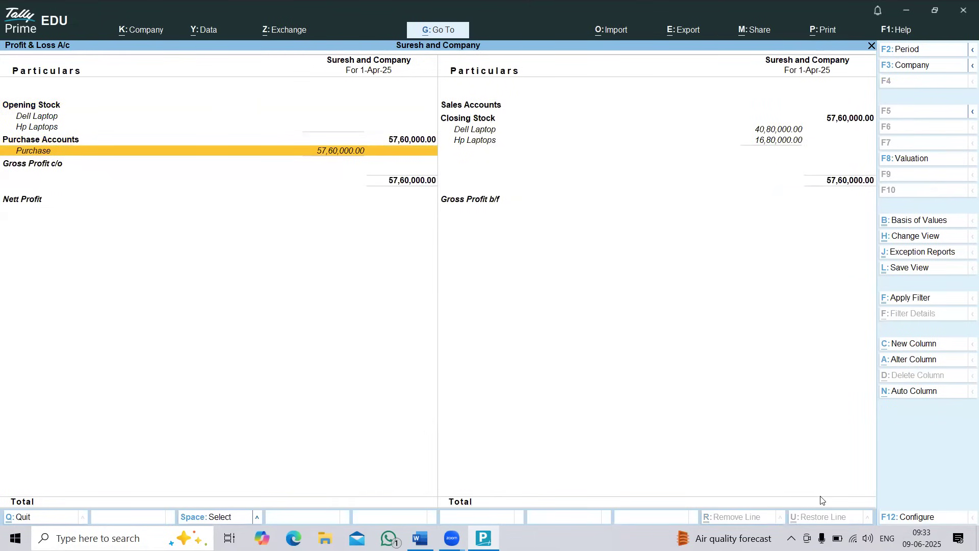
key("Return")
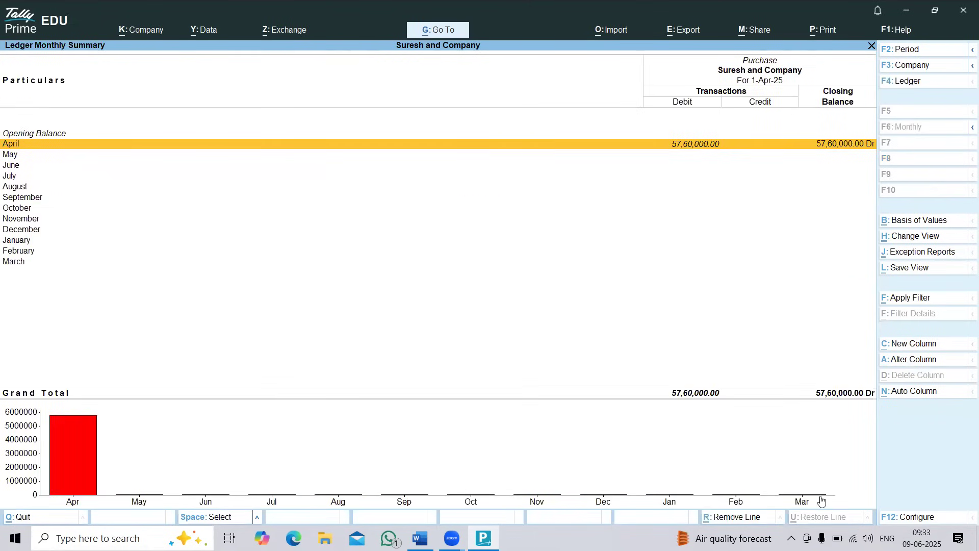
key("Return")
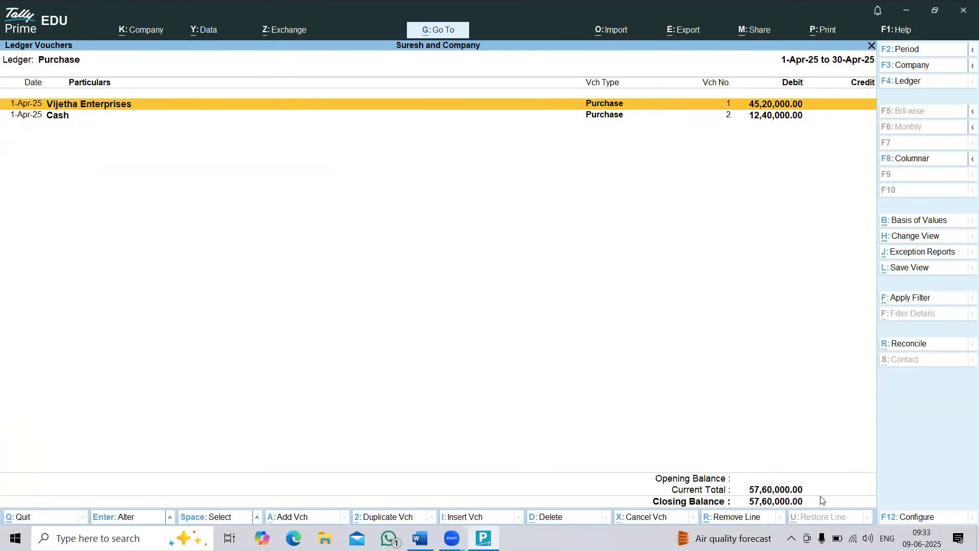
key("Down")
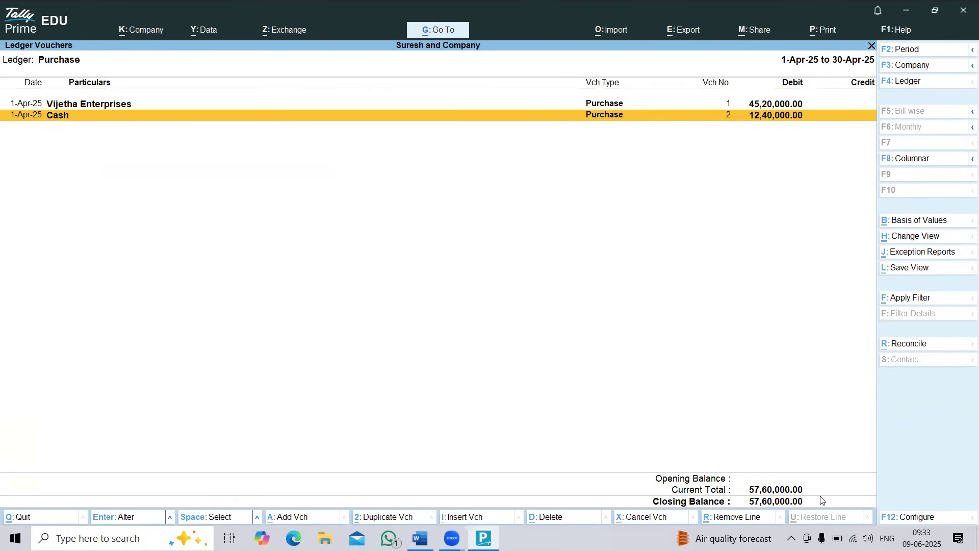
Leave the Purchase ledger reports and examine Cash-in-Hand under Current Assets in the Balance Sheet
key("Escape")
key("Escape")
key("Escape")
key("Down")
key("Up")
key("Up")
key("Return")
key("Right")
key("Down")
key("Down")
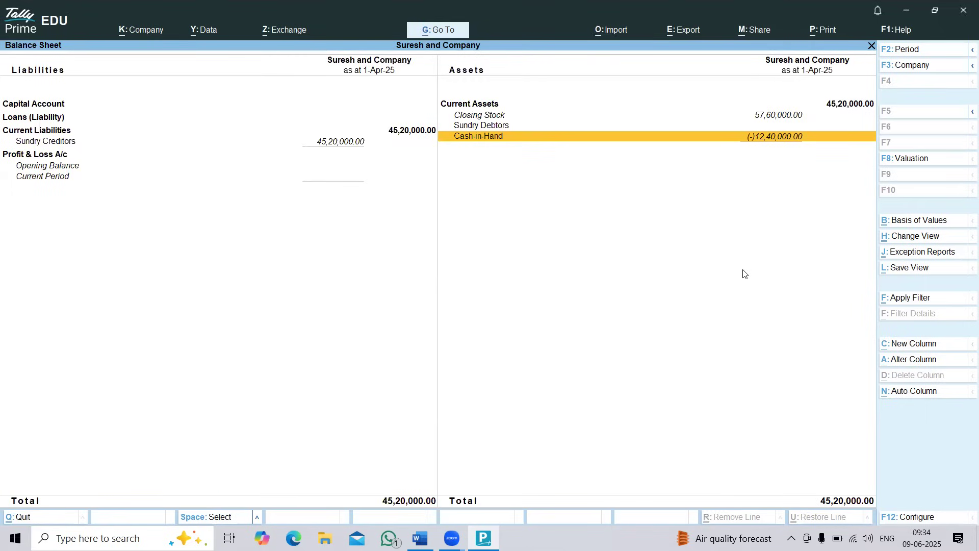
Close the Balance Sheet and open a new sales voucher, checking the third transaction in the Word problem
key("Escape")
key("Up")
key("Up")
key("Up")
key("Return")
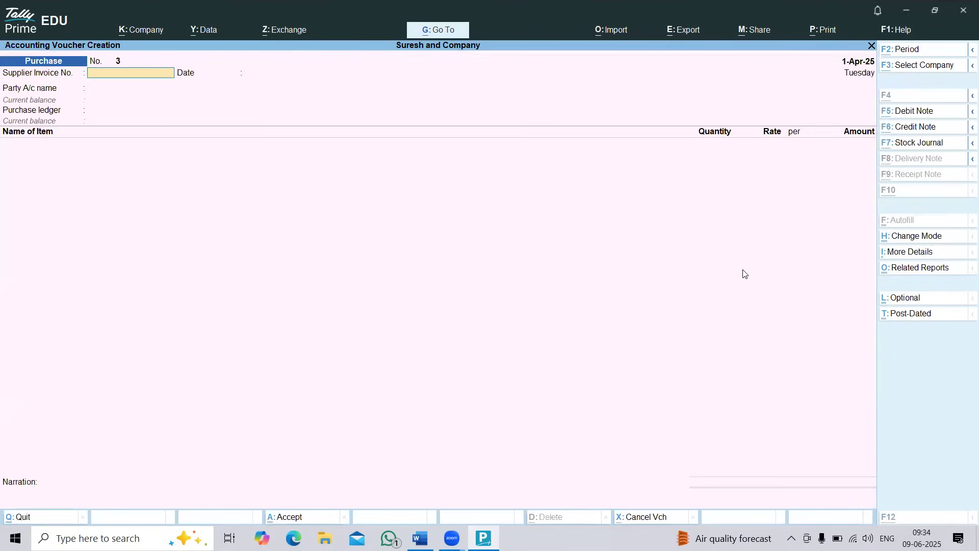
key("alt+Tab")
scroll(305, 319, "down", 1)
scroll(285, 327, "up", 1)
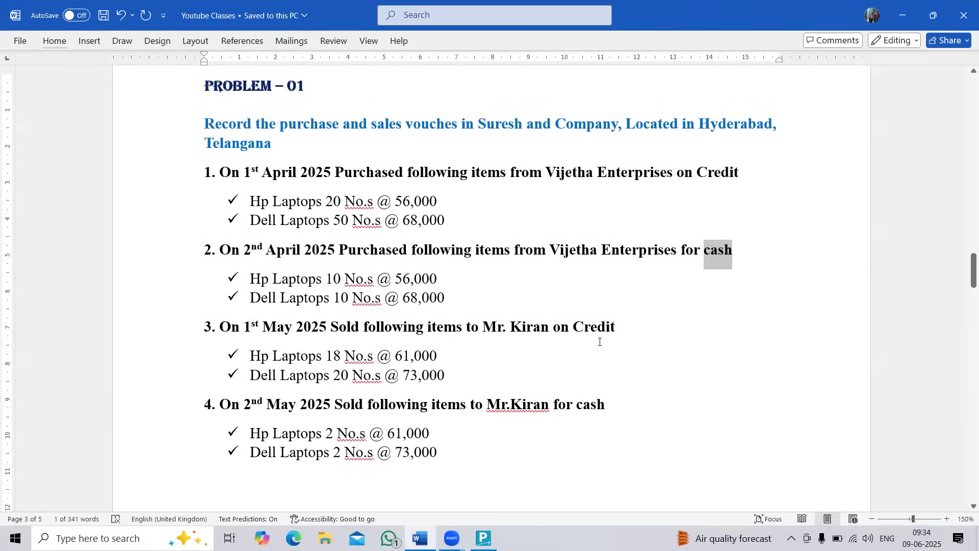
key("alt+Tab")
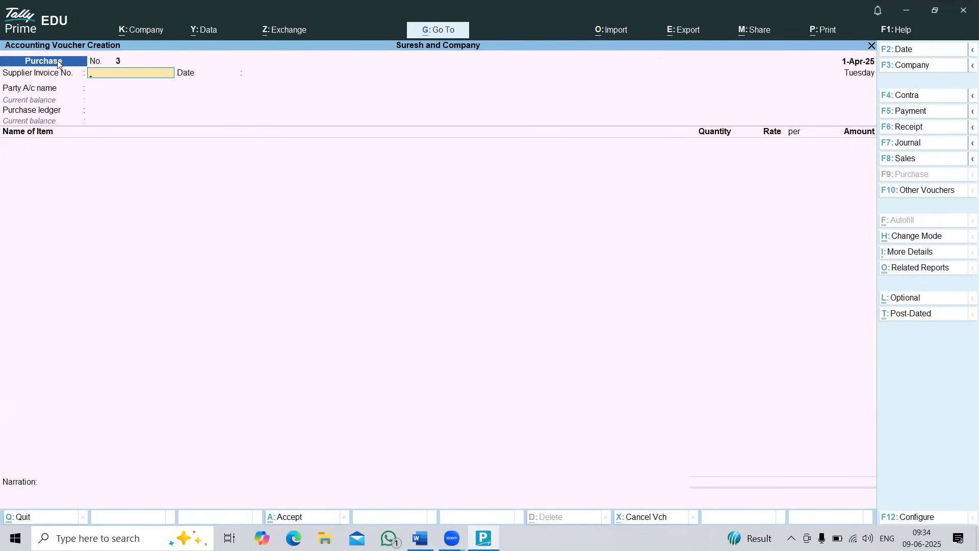
left_click(911, 162)
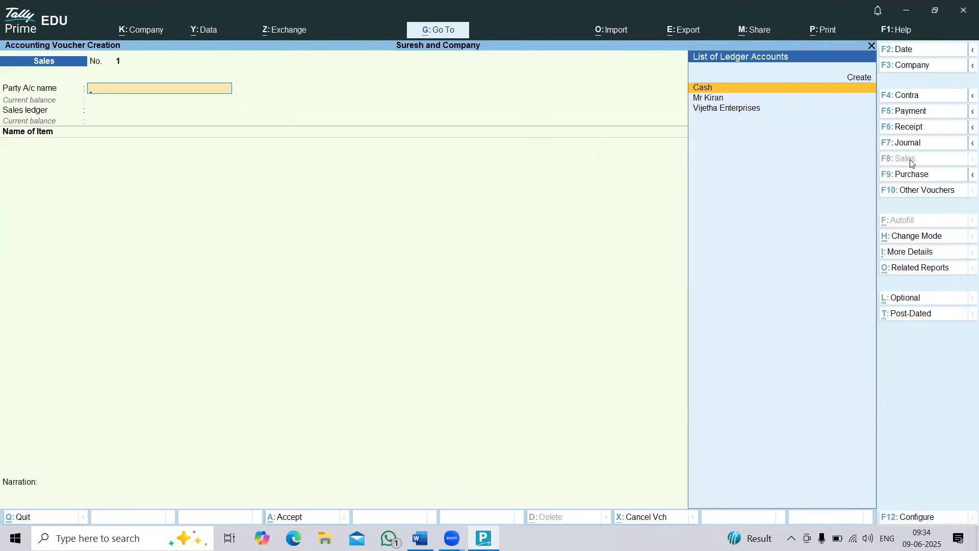
key("alt+Tab")
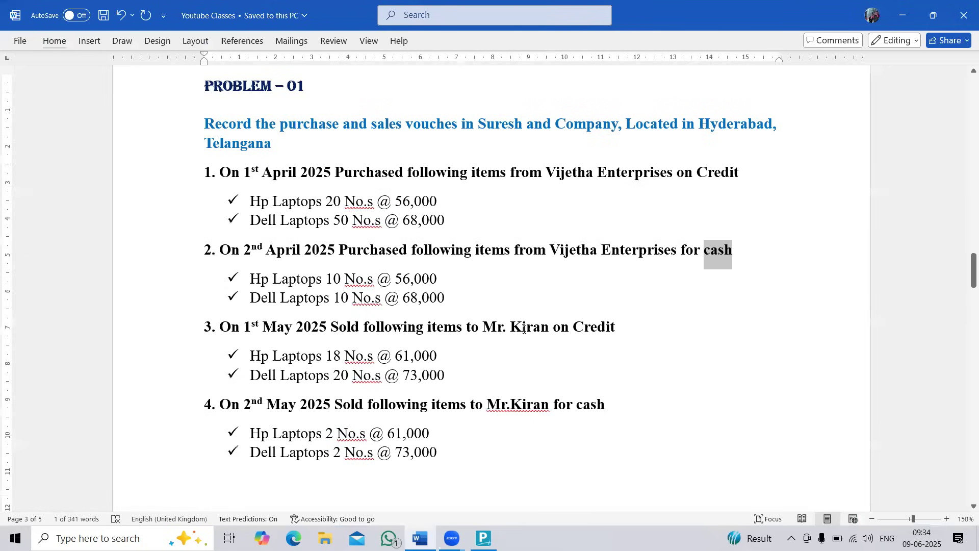
Switch to TallyPrime, select the third transaction's credit customer as the party, accept the dispatch and party details unchanged, and choose the Sales ledger
key("alt+Tab")
type("K")
key("Return")
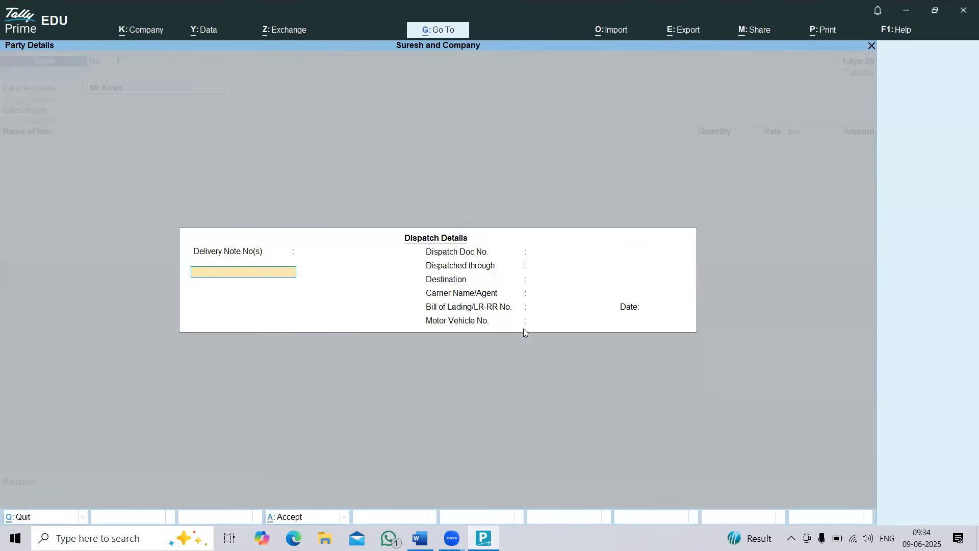
key("ctrl+a")
key("ctrl+a")
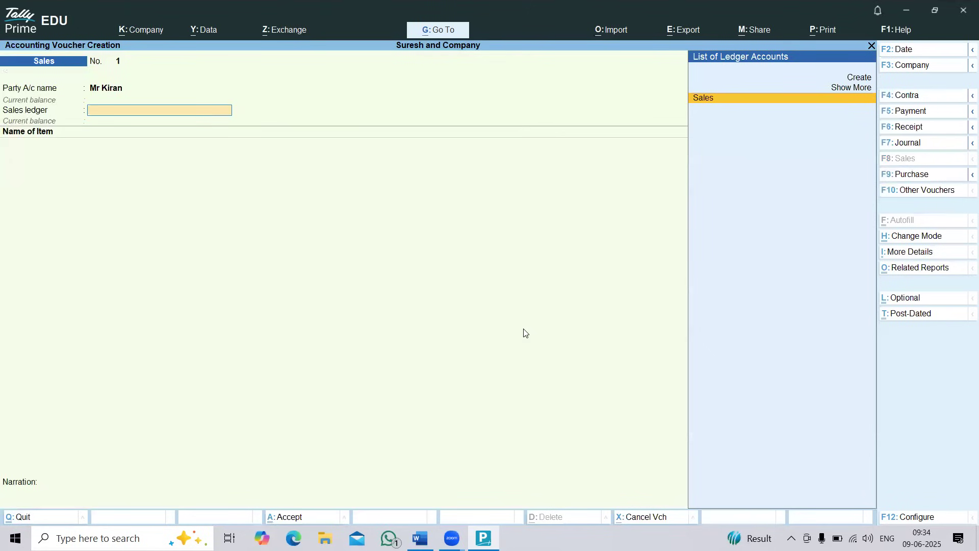
key("Return")
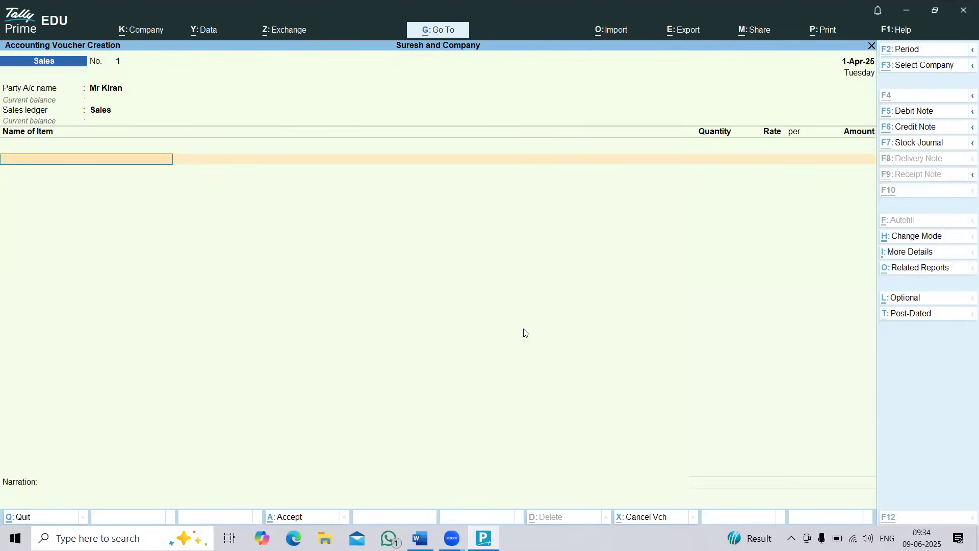
Add Hp Laptops to the credit sales voucher with a quantity of 18 No's at a rate of 61,000
key("alt+Tab")
key("alt+Tab")
type("Hp")
key("Return")
key("alt+Tab")
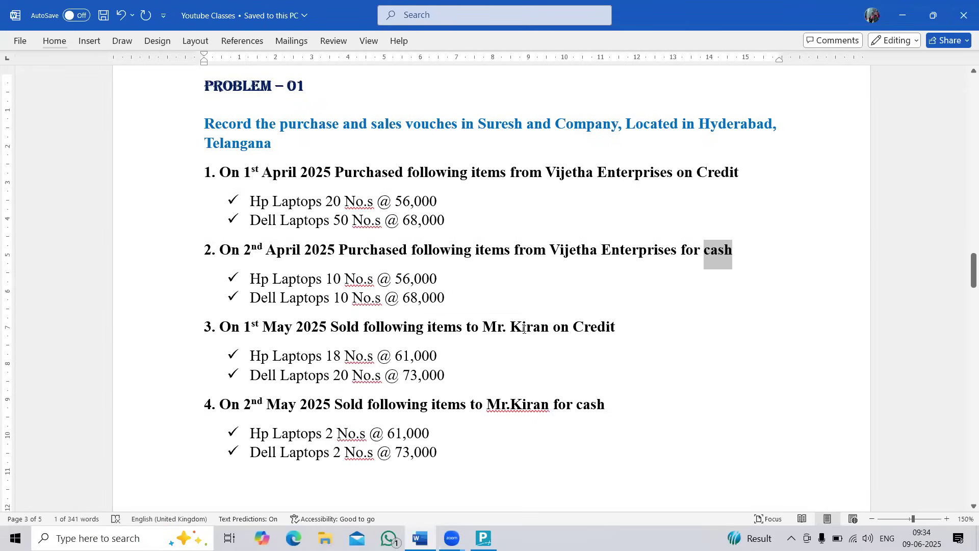
key("alt+Tab")
type("18")
key("Return")
type("61000")
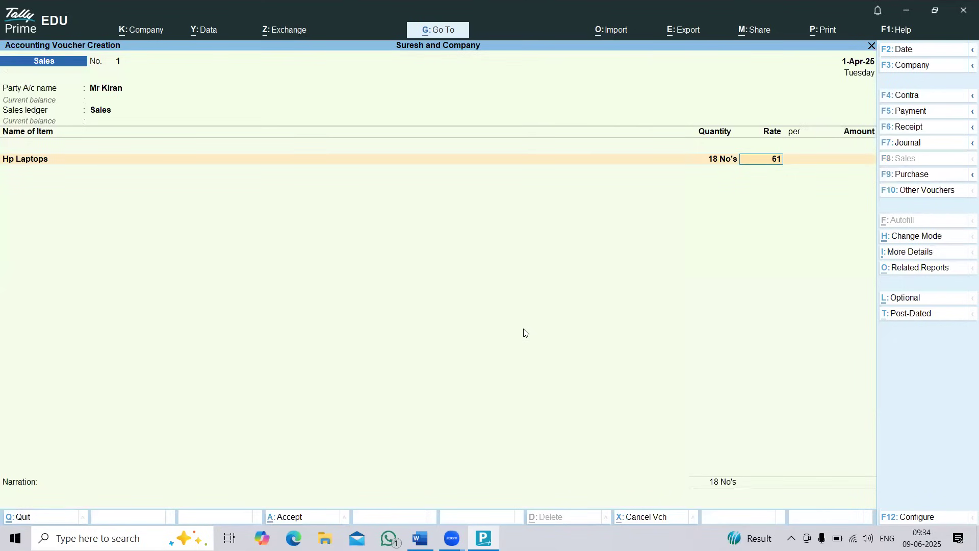
key("Return")
key("Return")
key("Return")
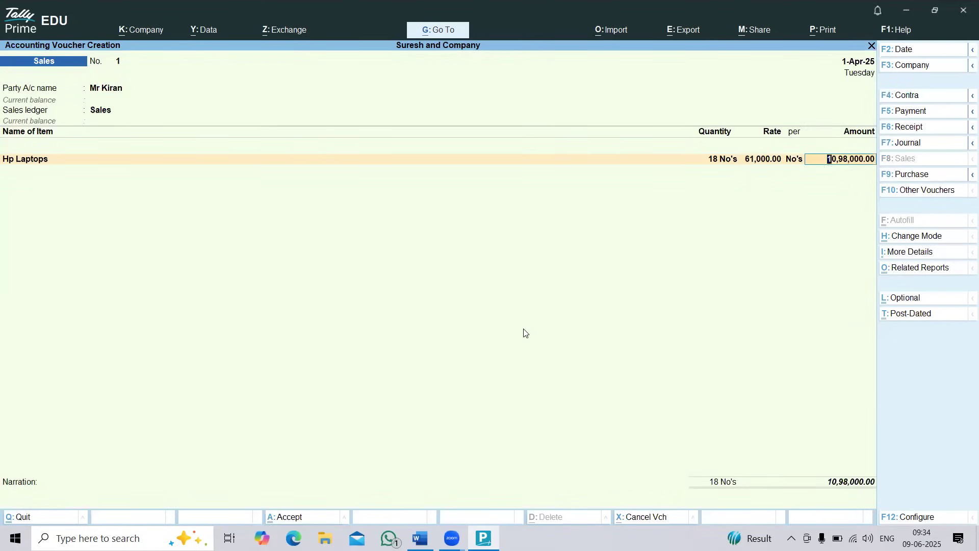
Add Dell Laptop with a quantity of 20 No's at a rate of 73,000 and save the credit sales voucher
type("D")
key("Return")
key("alt+Tab")
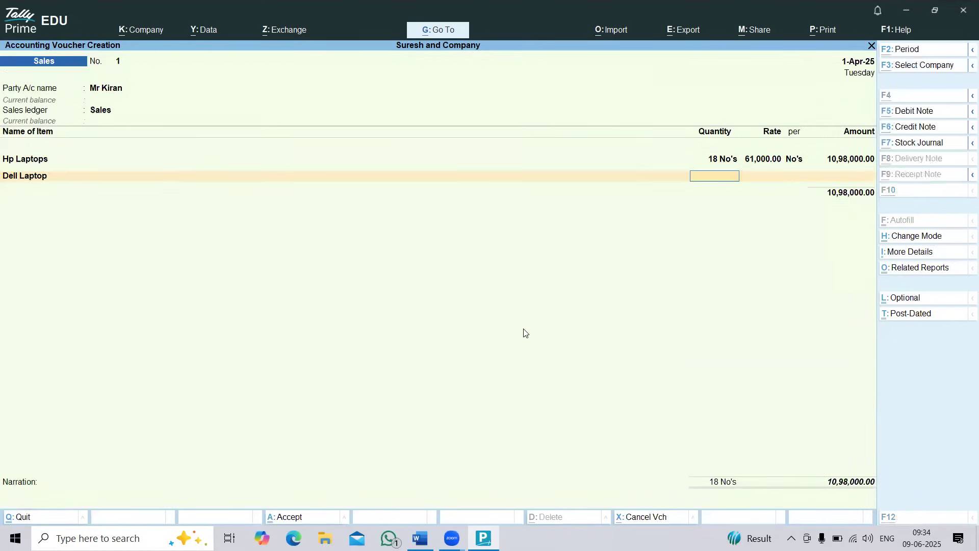
key("alt+Tab")
type("20")
key("Return")
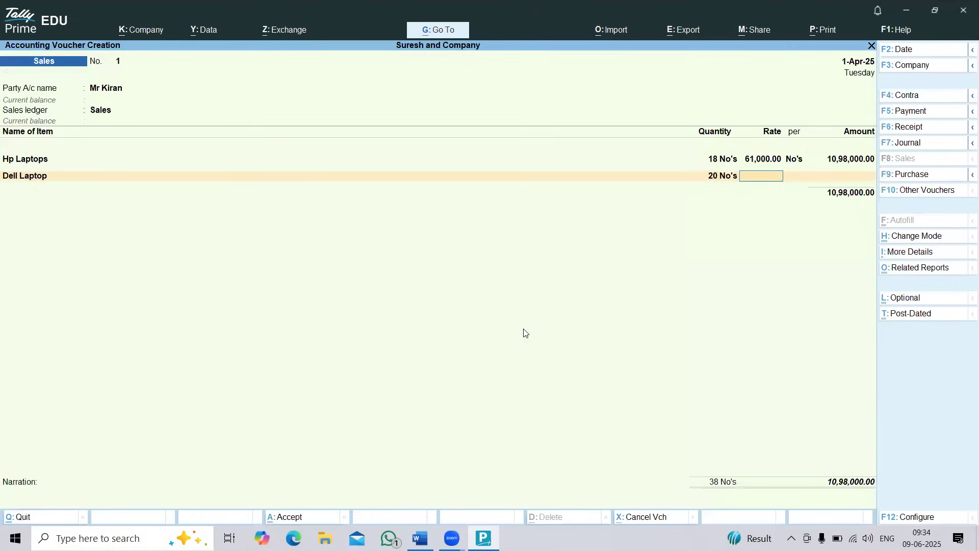
key("alt+Tab")
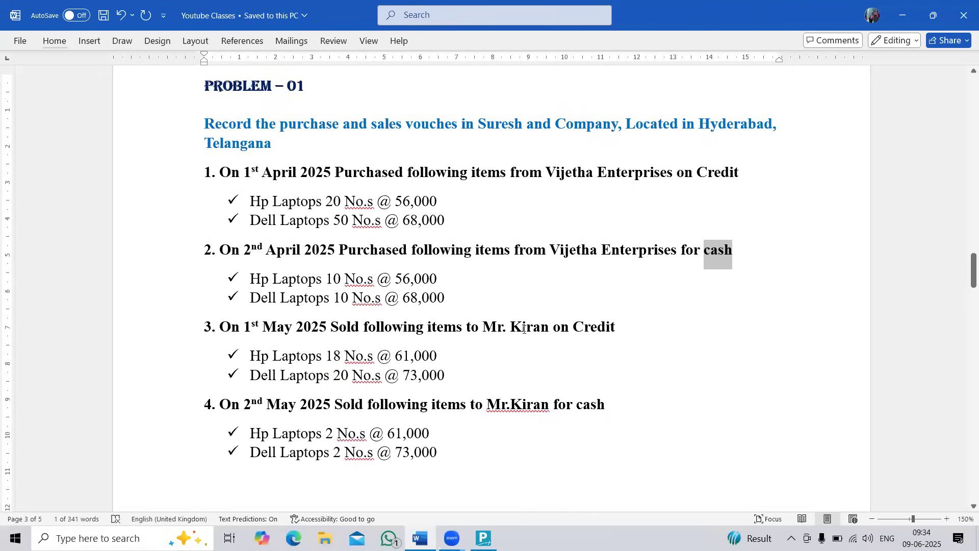
key("alt+Tab")
type("73,000")
key("Return")
key("Return")
key("Return")
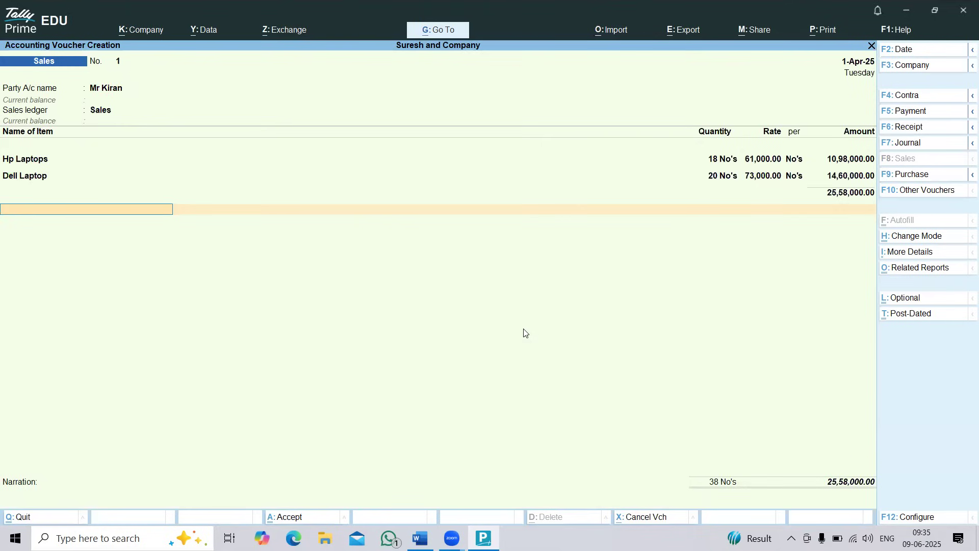
key("ctrl+a")
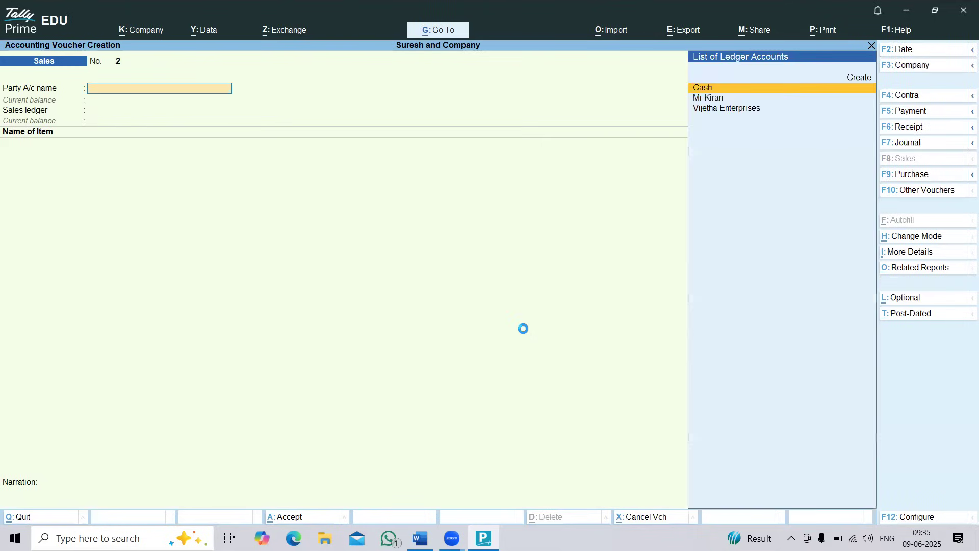
Open the Balance Sheet and drill down through Sundry Debtors to the credit customer's April ledger vouchers
key("Escape")
key("Down")
key("Down")
key("Down")
key("Return")
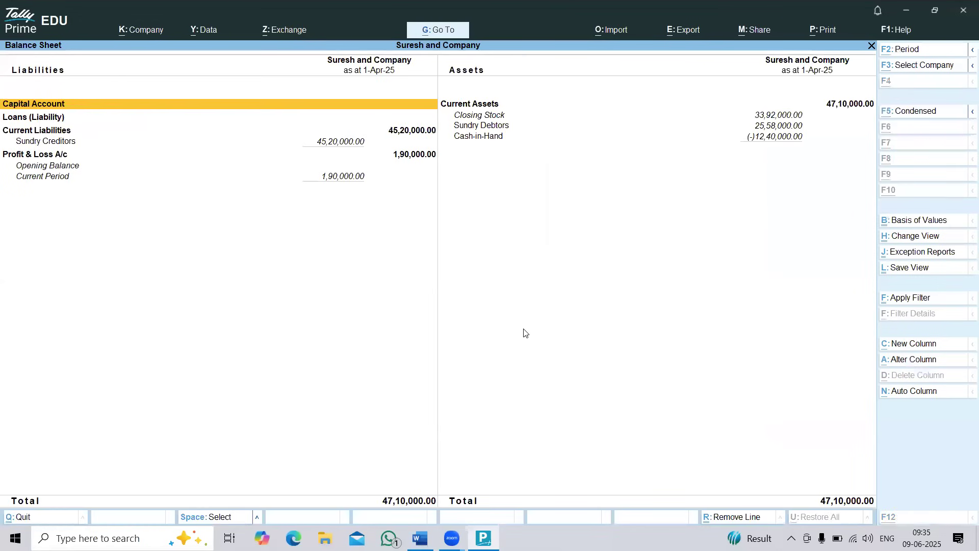
key("Down")
key("Down")
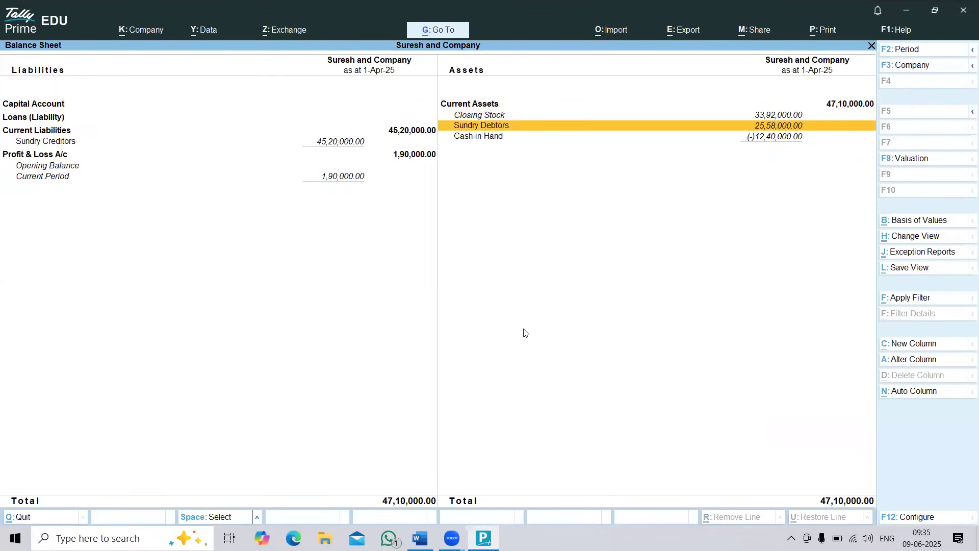
key("Return")
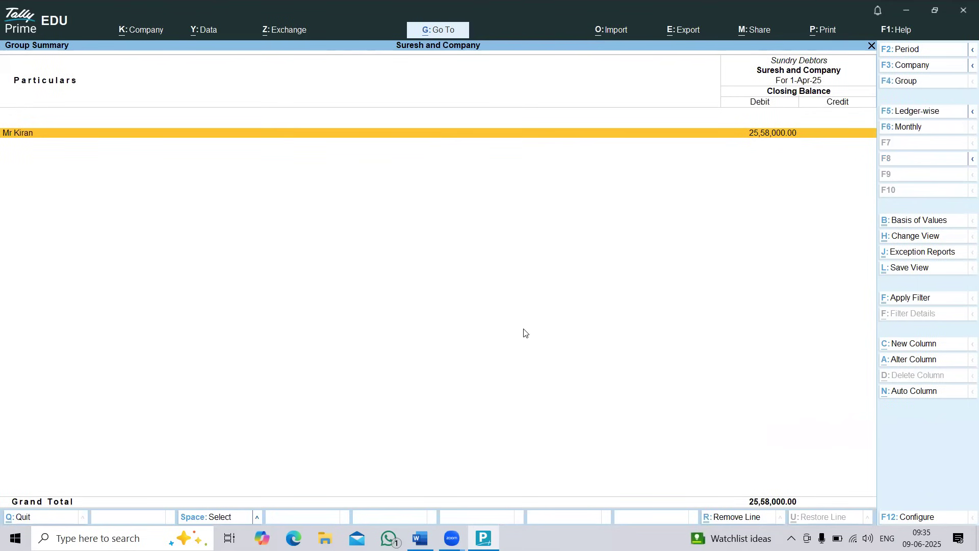
key("Return")
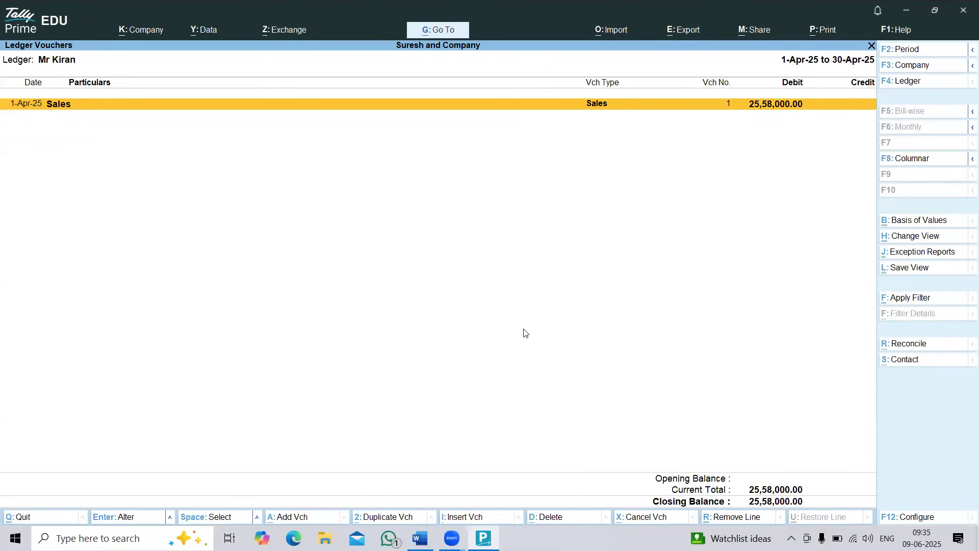
Open the customer's credit sales voucher for alteration, set its date to 1-5-25 and save it
key("F6")
key("Return")
key("Return")
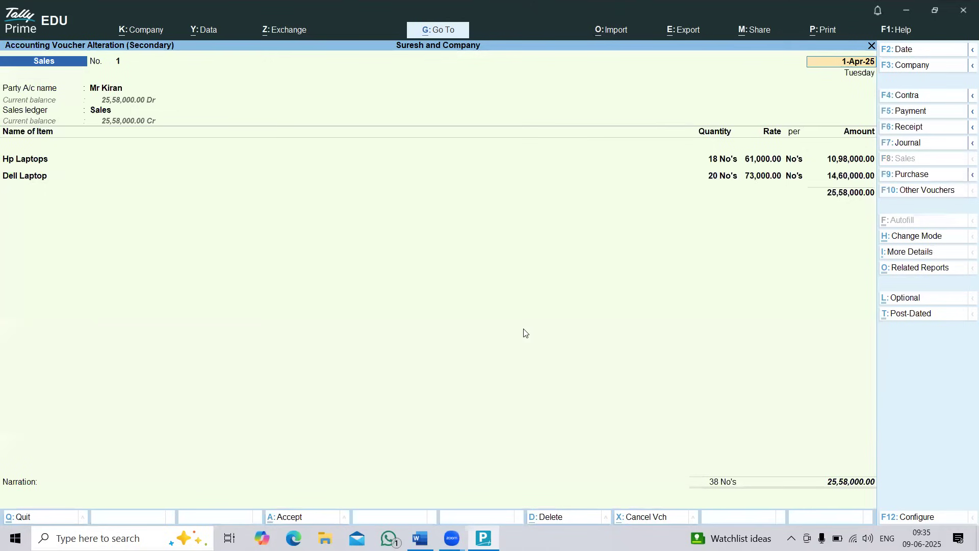
type("1-5-25")
key("Return")
key("ctrl+a")
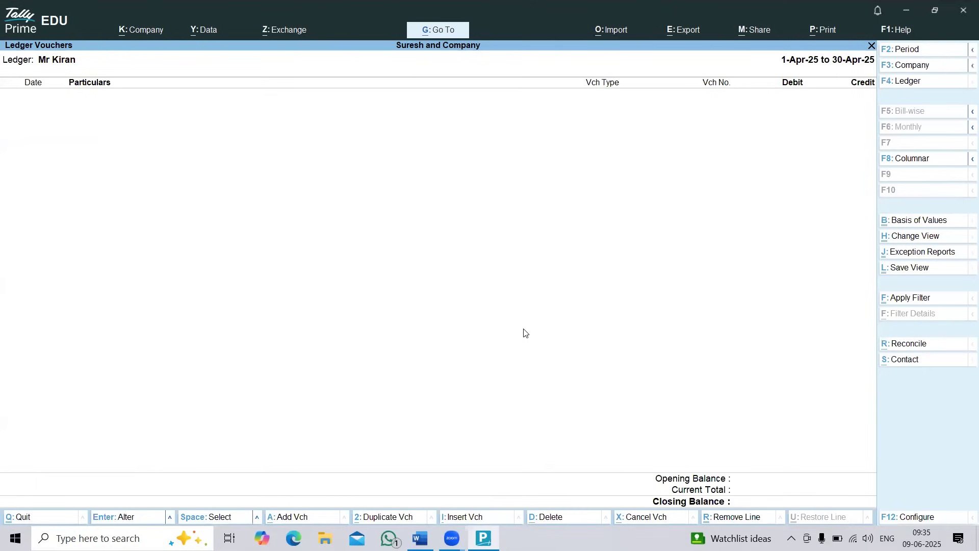
Drill down again from Sundry Debtors to the customer's May vouchers, examine the sales entry and return to the Balance Sheet
key("Escape")
key("Escape")
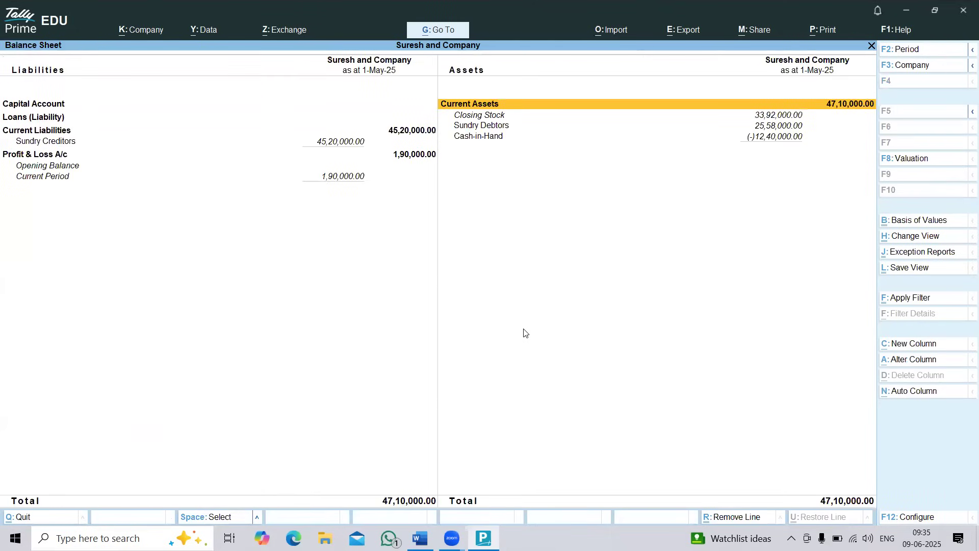
key("Down")
key("Return")
key("Return")
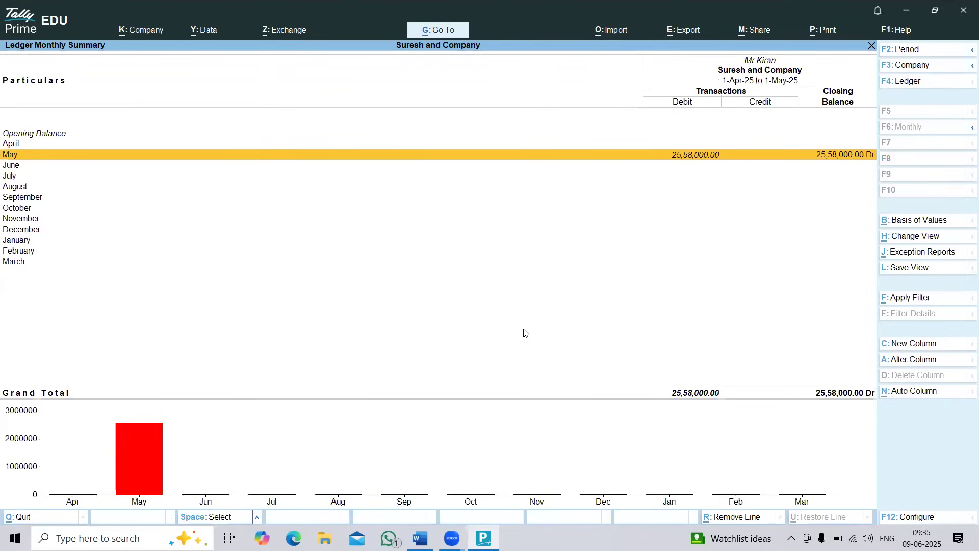
key("Return")
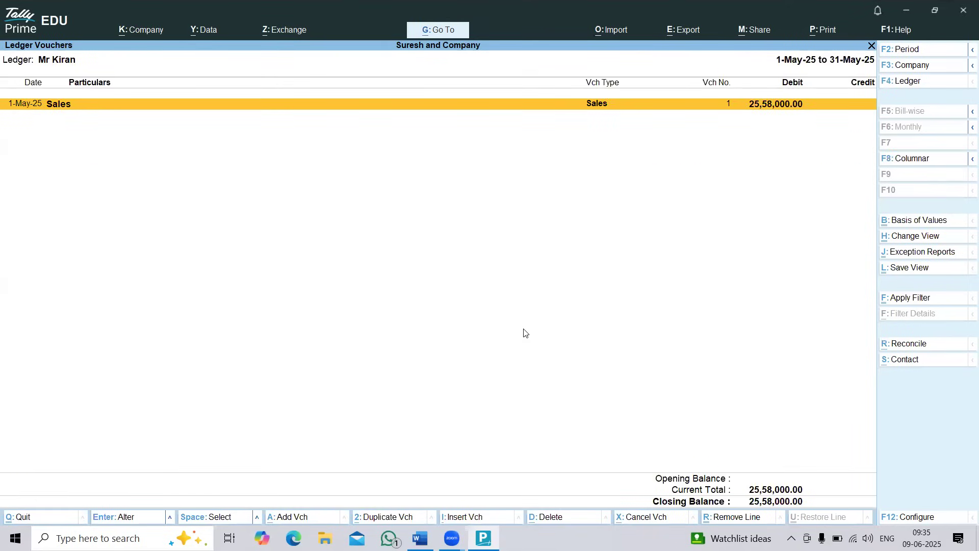
key("Escape")
key("Escape")
key("Escape")
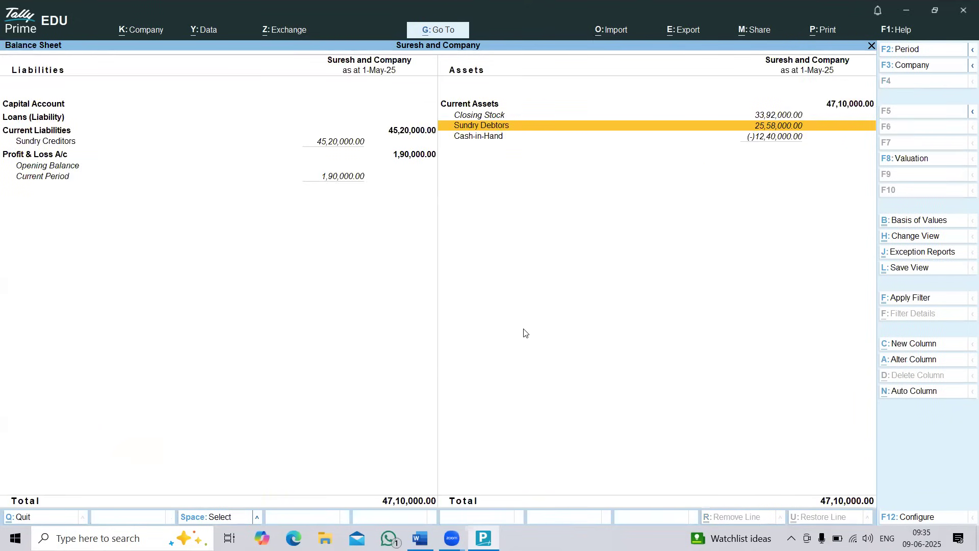
Open the Profit & Loss A/c from the Balance Sheet and examine Sales under Sales Accounts alongside the closing stock
key("Left")
key("Down")
key("Down")
key("Down")
key("Return")
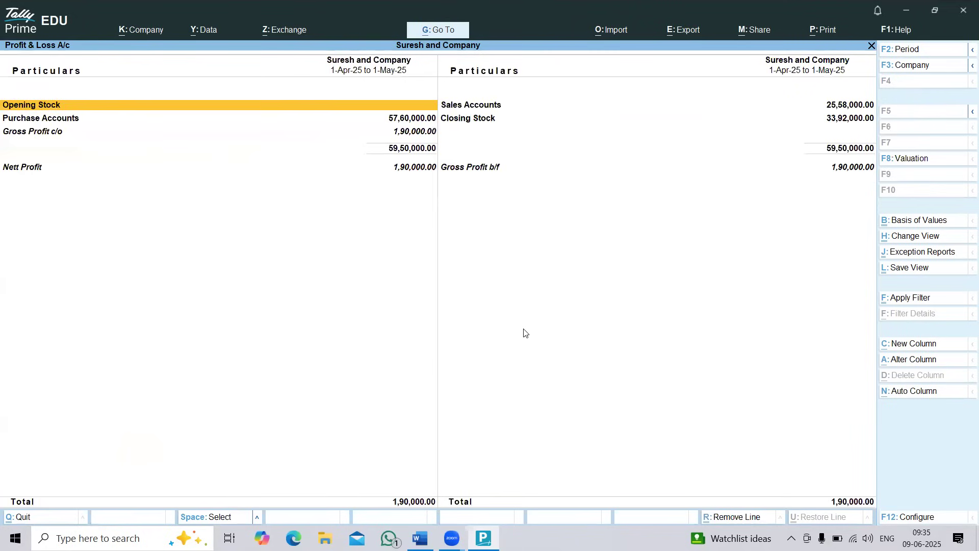
key("Right")
key("Down")
key("Down")
key("Up")
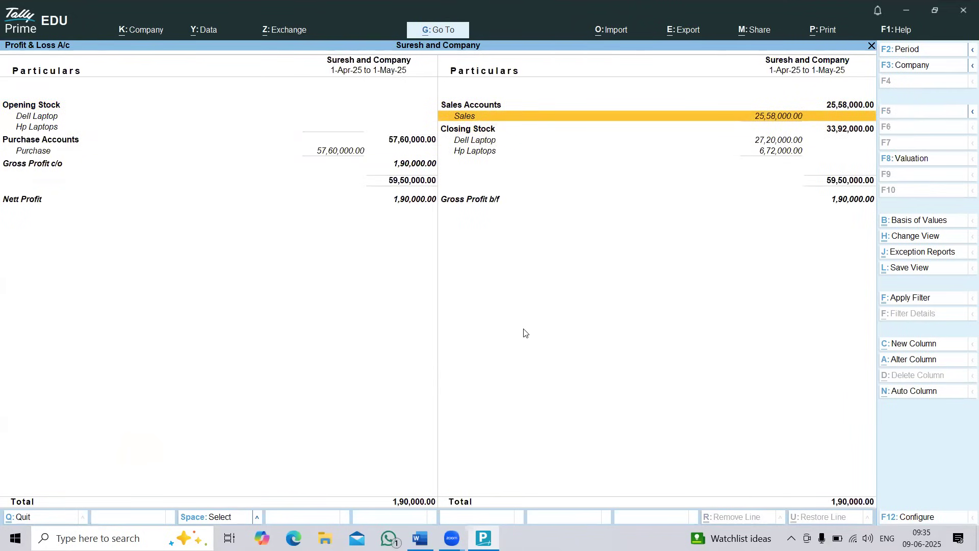
Open a new sales voucher and, in the Word problem's fourth transaction, insert a space after "Mr."
key("Escape")
key("Escape")
key("Up")
key("Up")
key("Up")
key("Return")
key("alt+Tab")
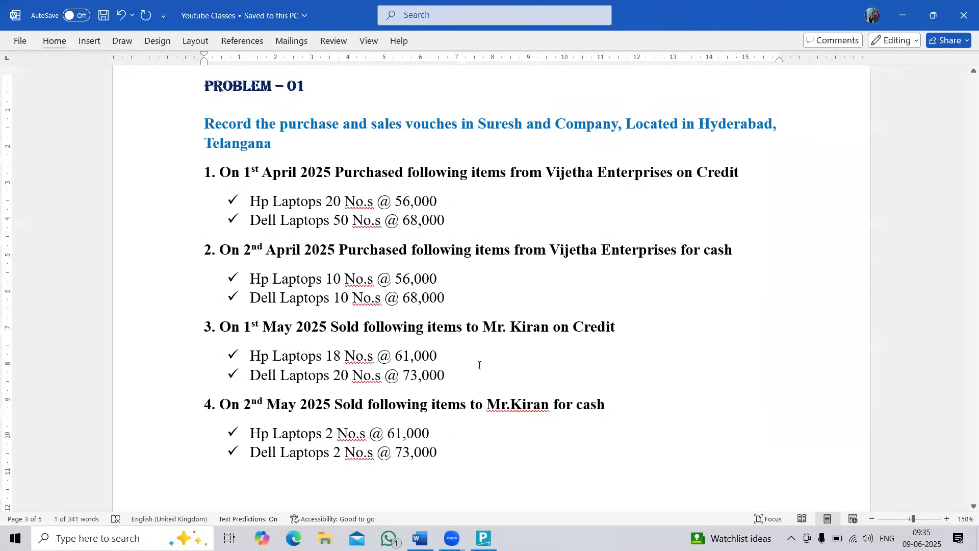
left_click(510, 404)
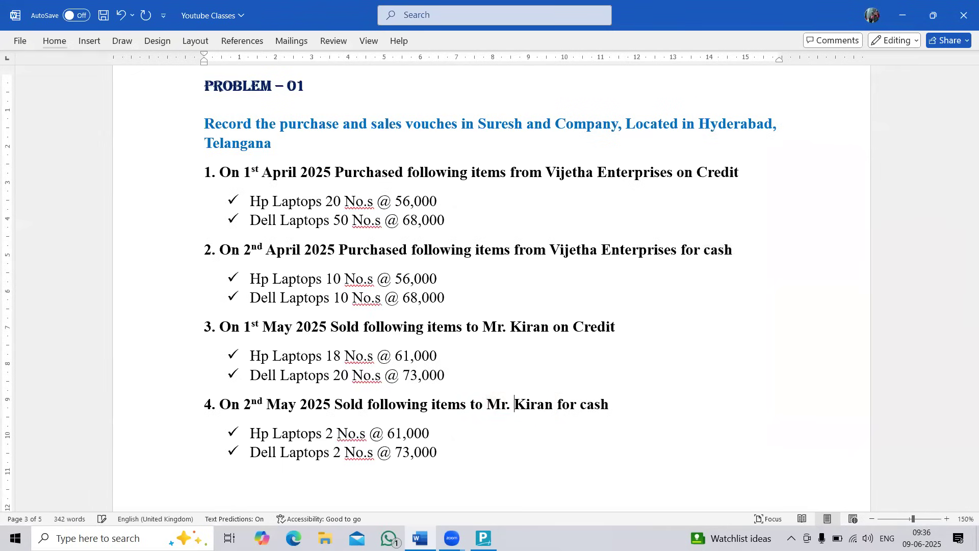
Return to TallyPrime, set Cash as the party account, accept the default details and choose the Sales ledger
key("alt+Tab")
type("cash")
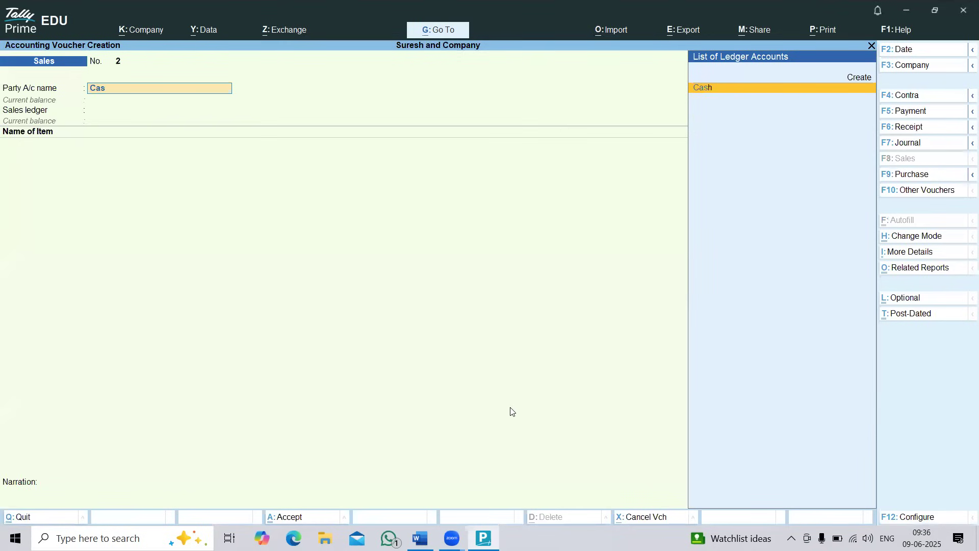
key("Return")
key("Return")
key("Return")
key("Return")
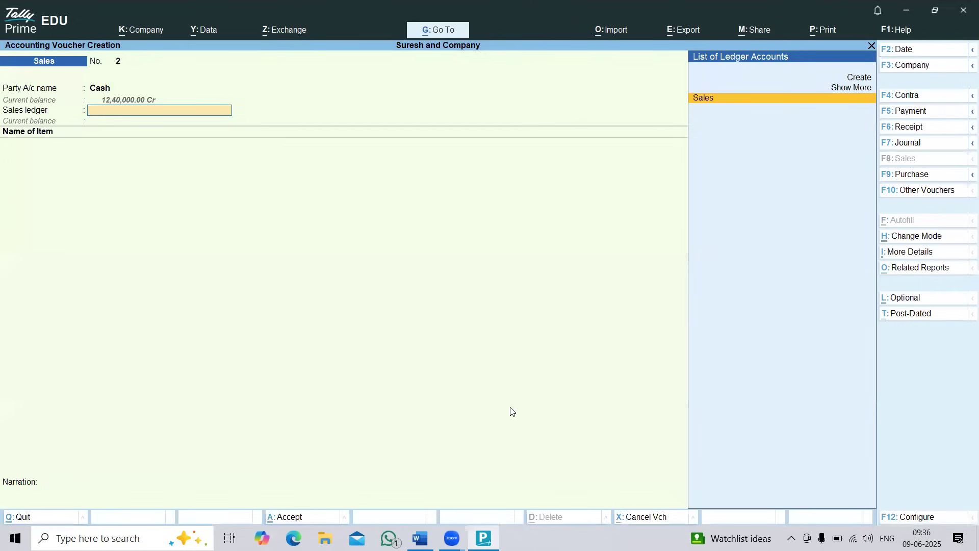
Add Hp Laptops to the cash sales voucher with a quantity of 2 No's at a rate of 61,000, following the fourth transaction
key("alt+Tab")
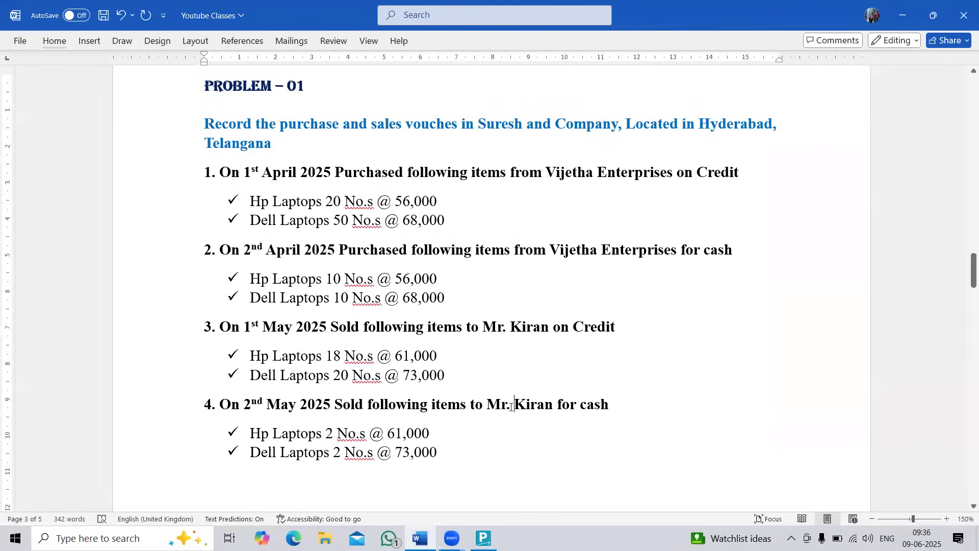
key("alt+Tab")
type("hp")
key("Return")
key("alt+Tab")
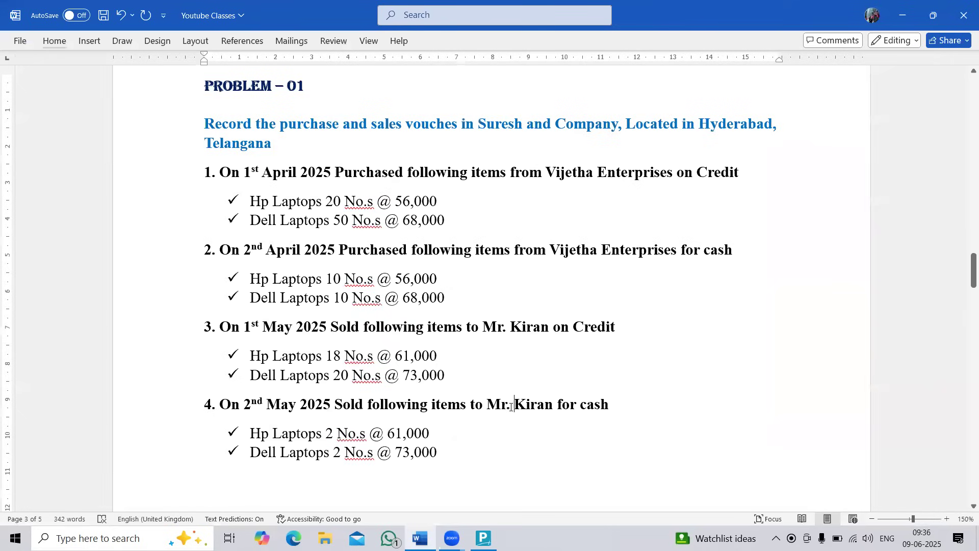
key("alt+Tab")
type("2")
key("Return")
type("61000")
key("Return")
key("Return")
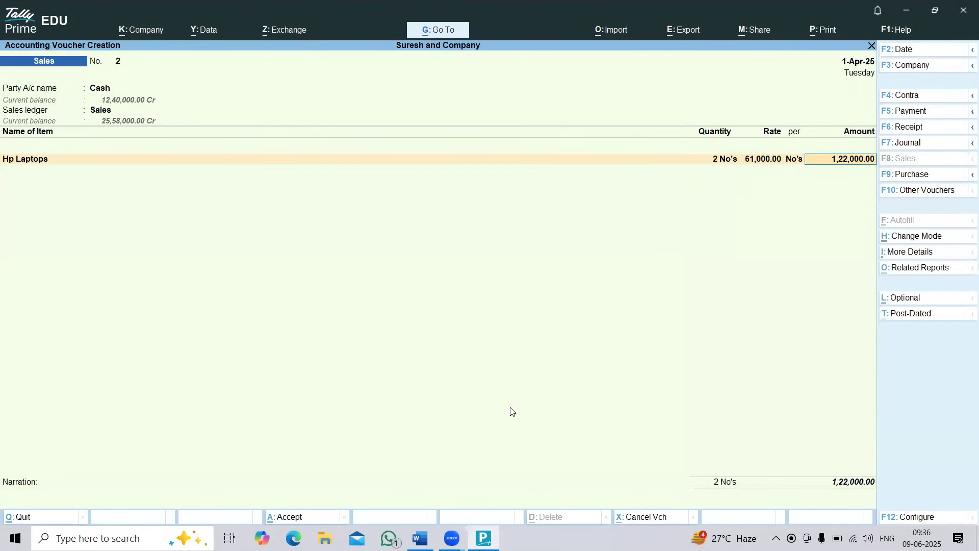
key("Return")
Add Dell Laptop with a quantity of 2 No's at a rate of 73,000 and end the item list
type("de")
key("Return")
key("alt+Tab")
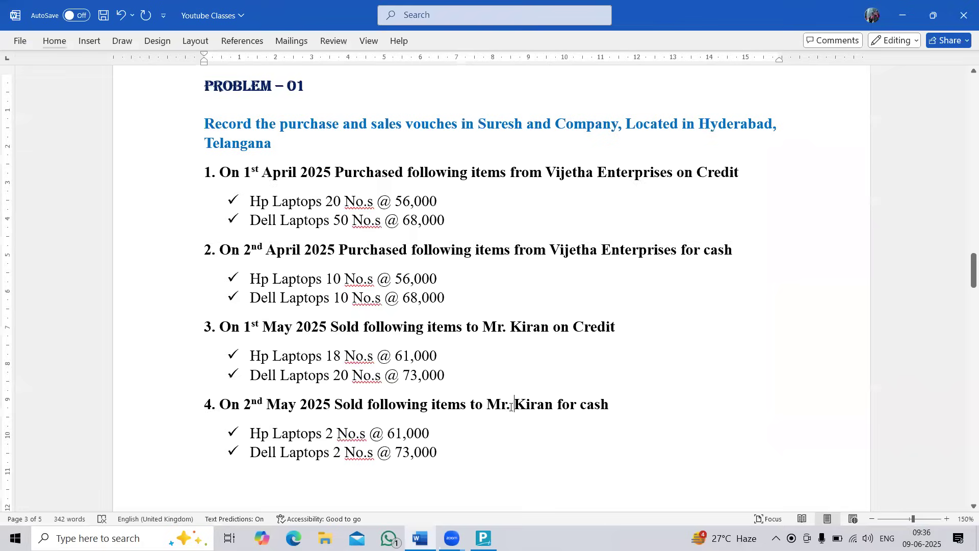
key("alt+Tab")
type("2")
key("Return")
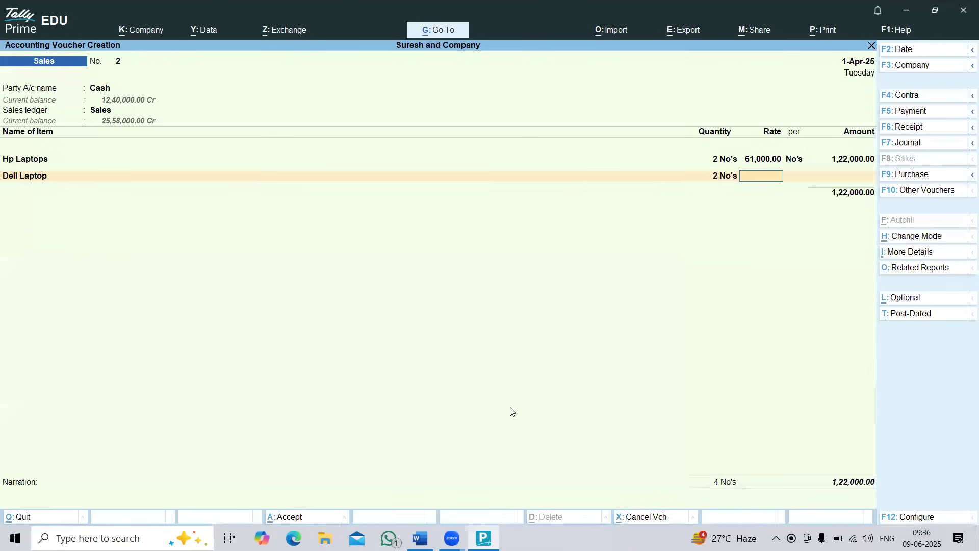
type("73000")
key("Return")
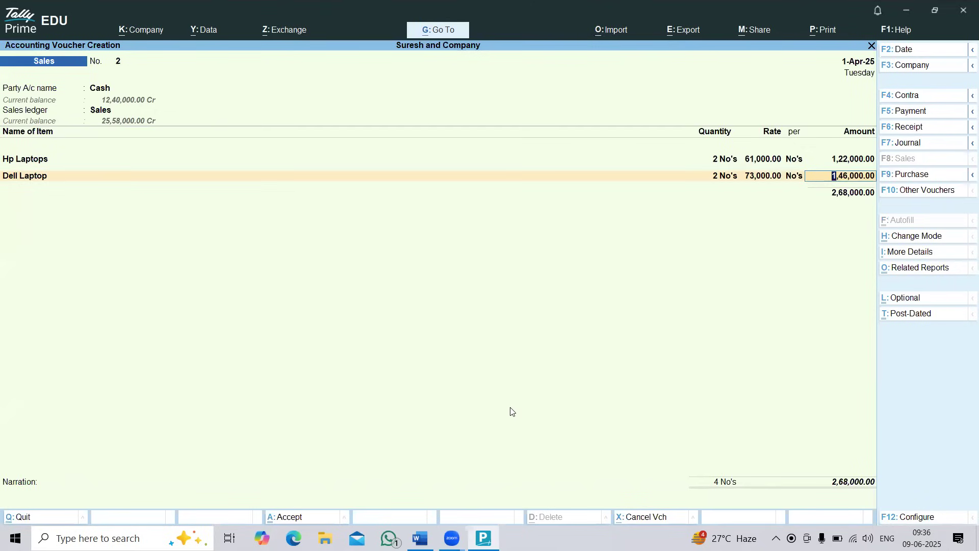
key("Return")
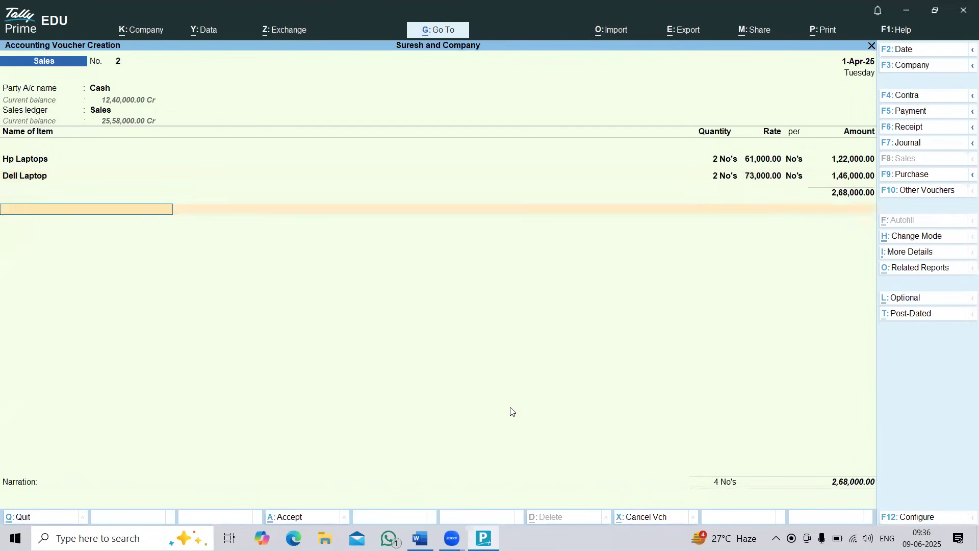
key("Return")
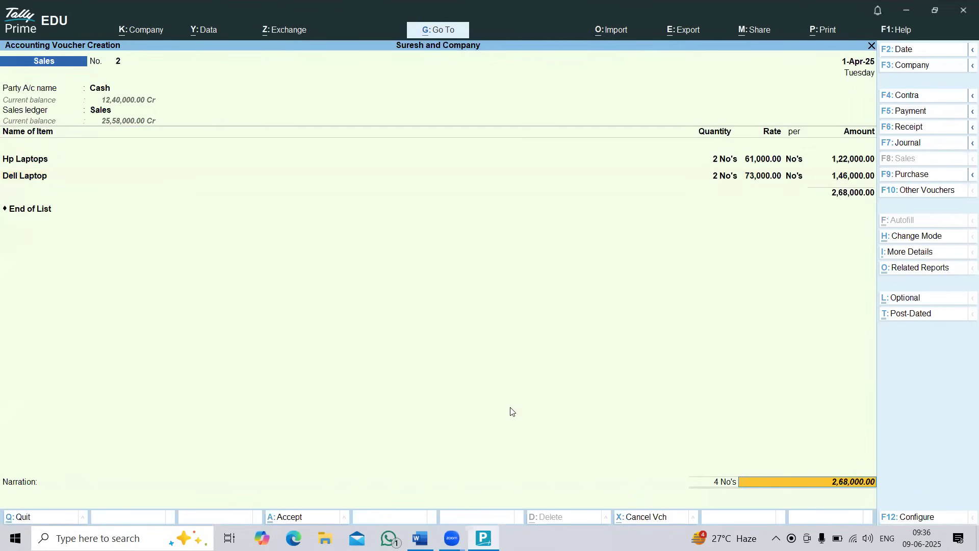
Check Cash-in-Hand in the Balance Sheet before saving, compare it with the Word problem, and return to the sales voucher
left_click(442, 33)
type("Ba")
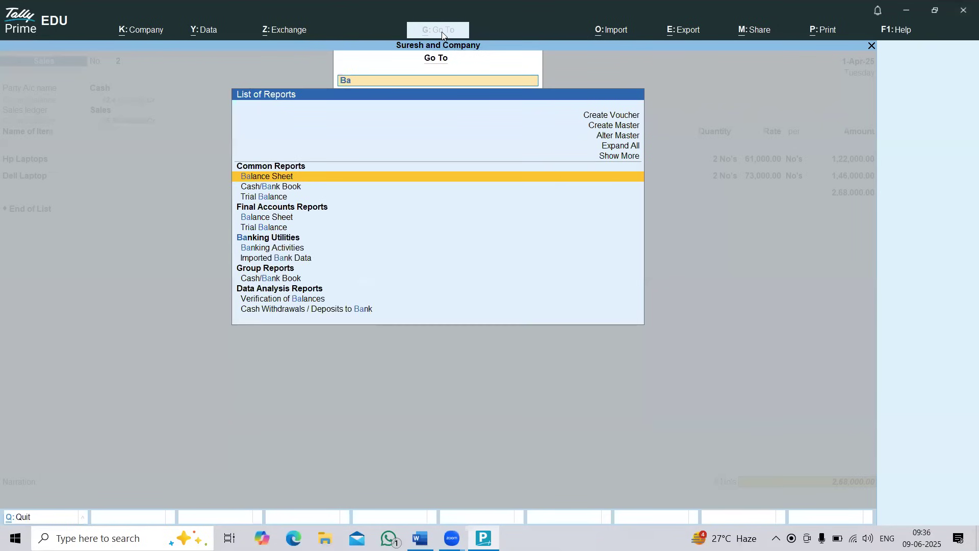
key("Return")
key("Down")
key("Down")
key("Down")
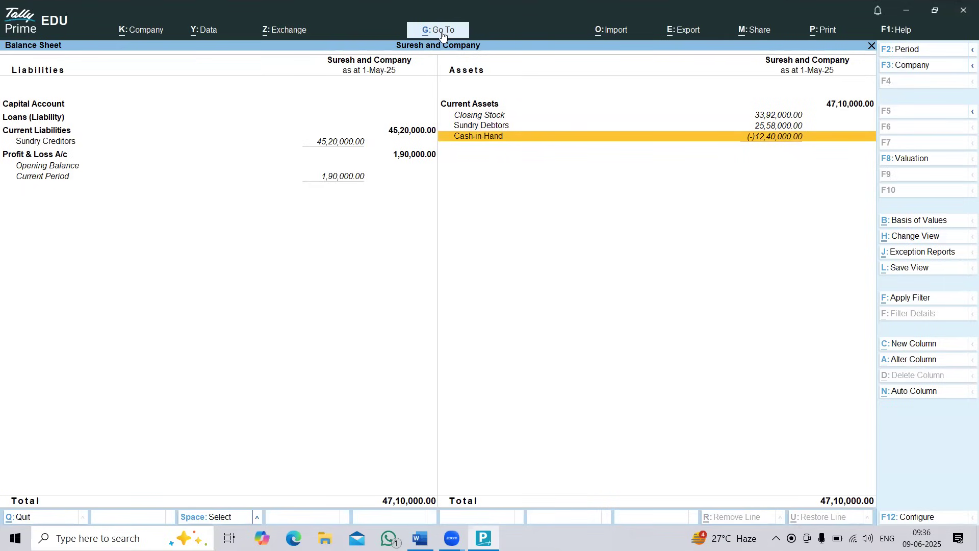
key("alt+Tab")
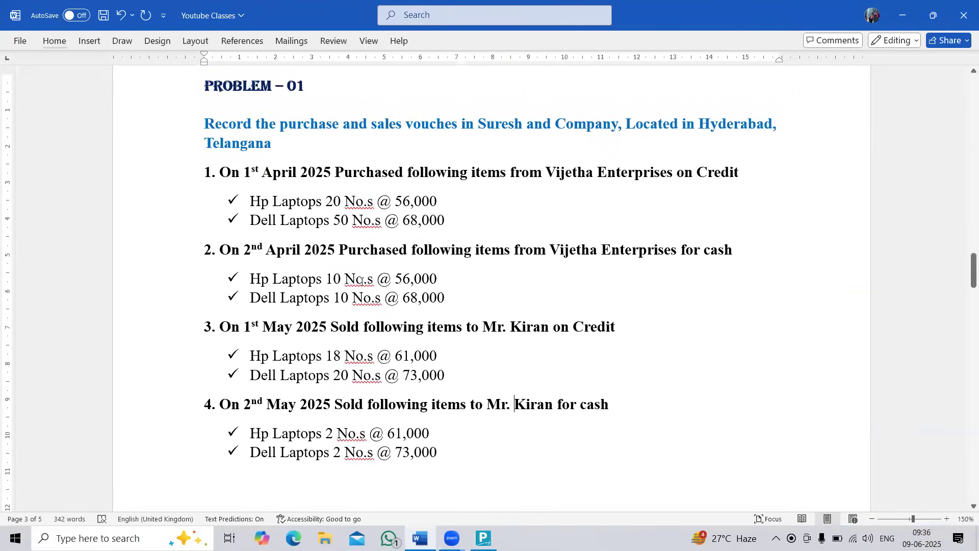
key("alt+Tab")
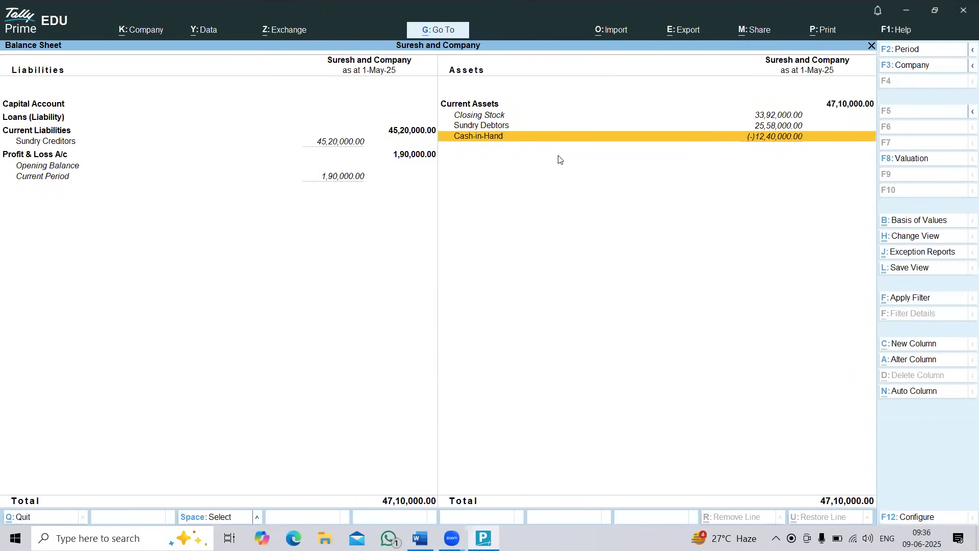
key("Escape")
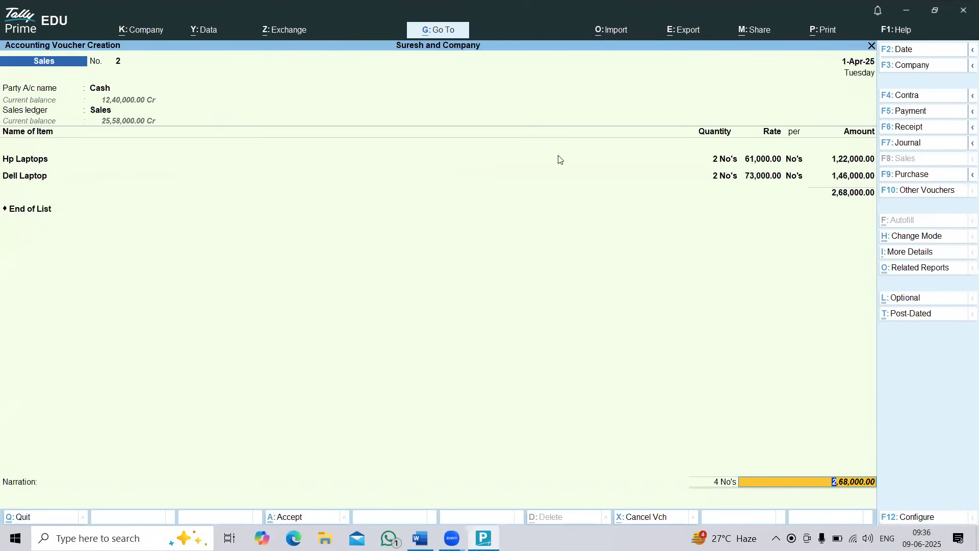
Skip the narration, accept the cash sales voucher and leave voucher creation
key("Return")
key("Return")
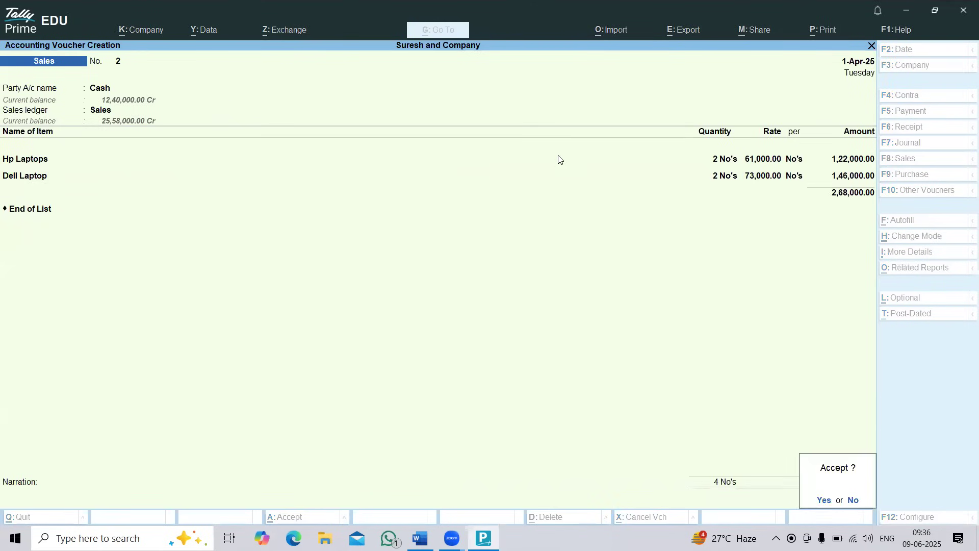
key("Return")
key("Escape")
Open the Profit & Loss A/c in detailed view and examine the Sales ledger under Sales Accounts
key("Down")
key("Down")
key("Down")
key("Down")
key("Return")
key("Down")
key("Up")
key("Down")
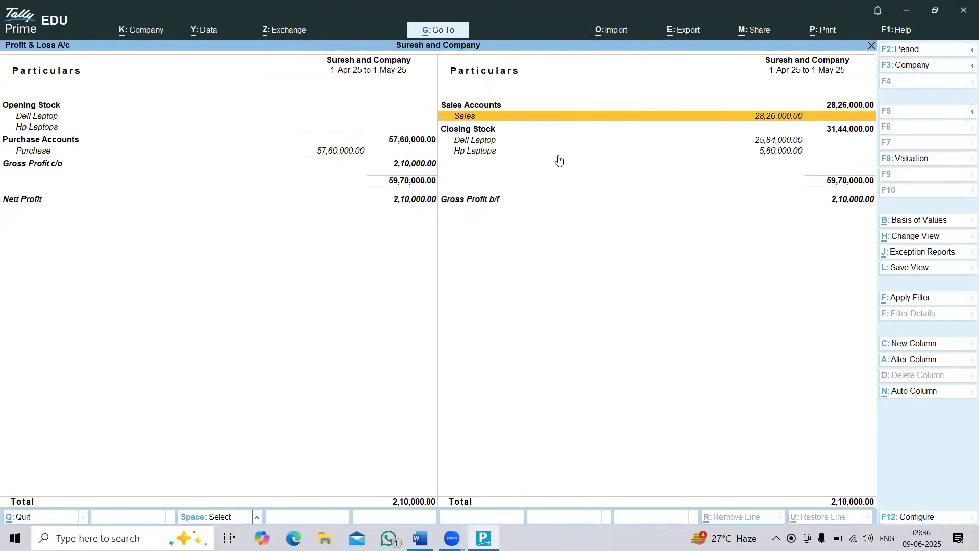
Open the cash sales voucher from the Sales ledger's monthly summary, change its date to 1-May-25 and save it
key("Return")
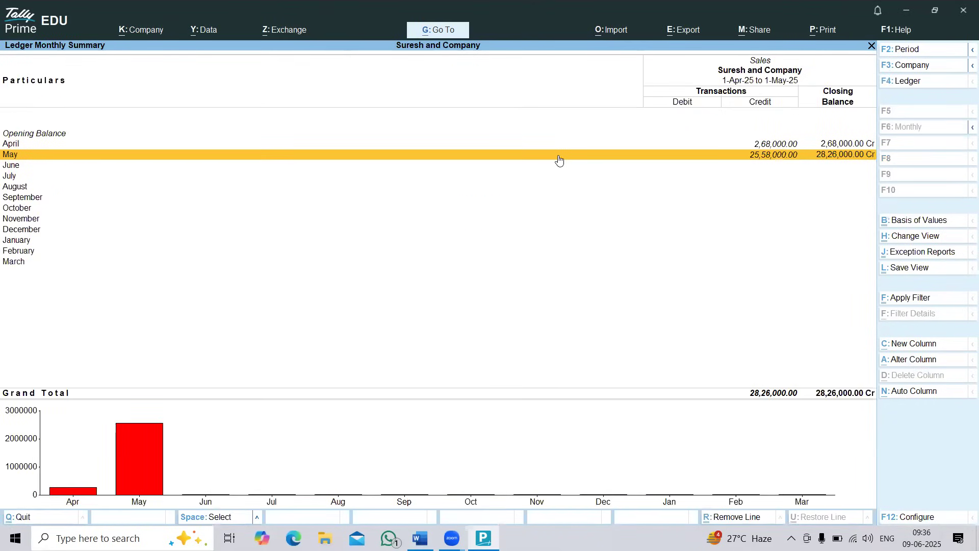
key("Return")
key("Return")
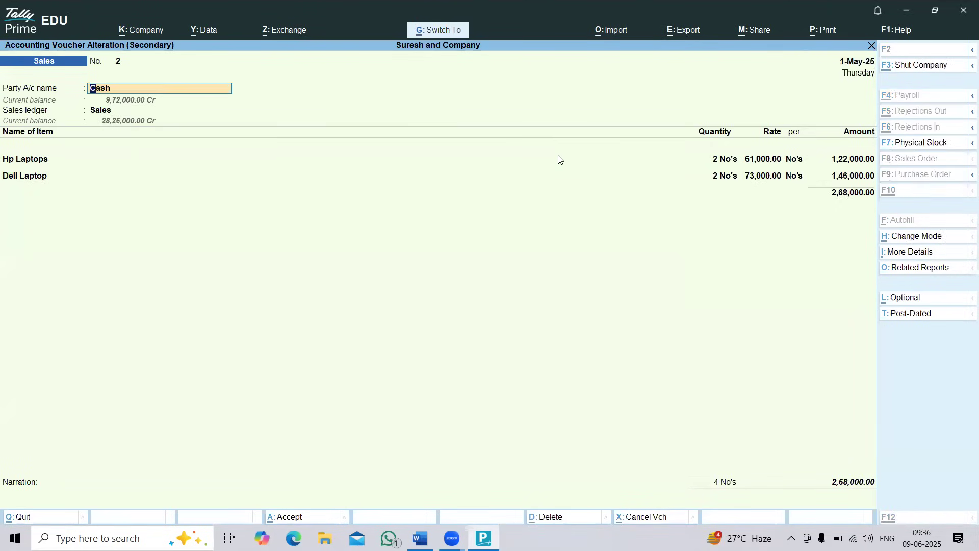
key("Escape")
key("Escape")
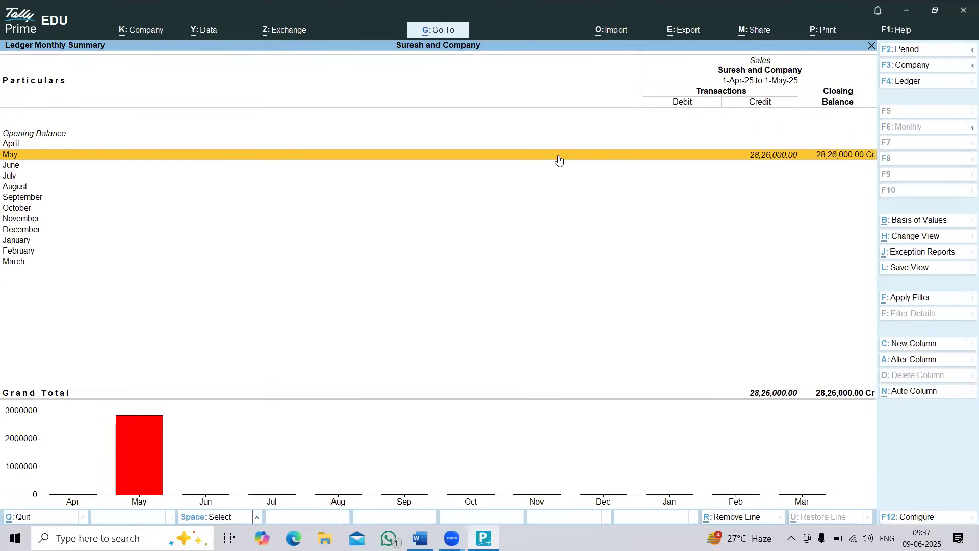
Review the cash and credit sales vouchers listed for May in the Sales ledger, and return to the Profit & Loss A/c
key("Return")
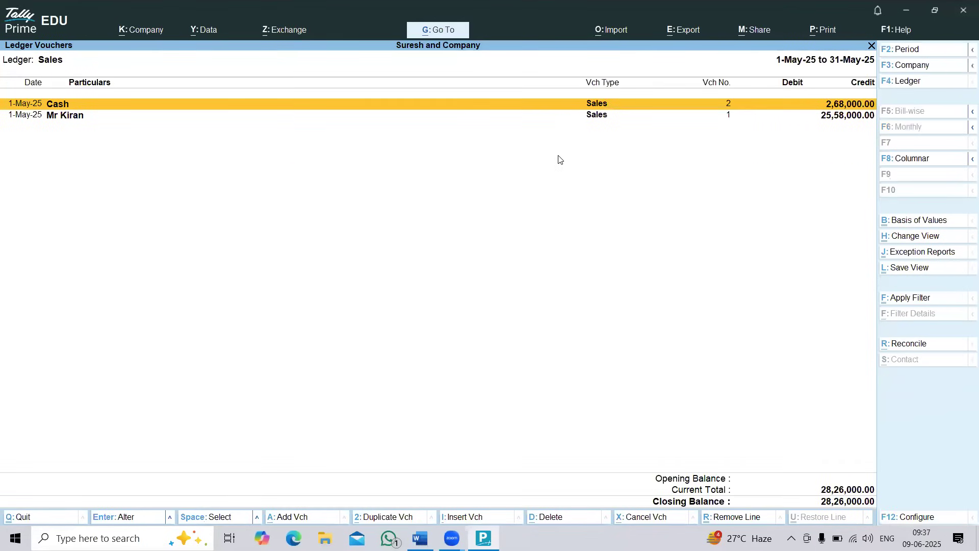
key("Down")
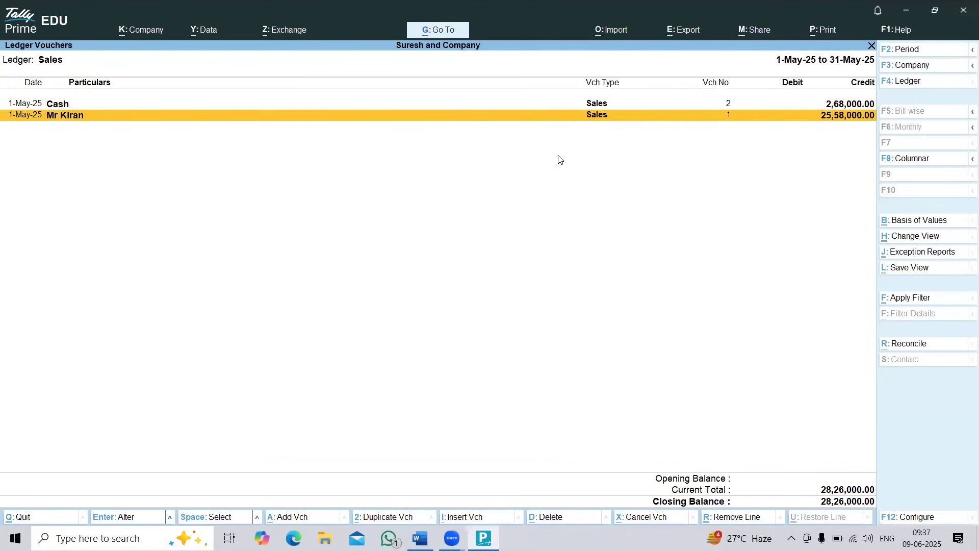
key("Up")
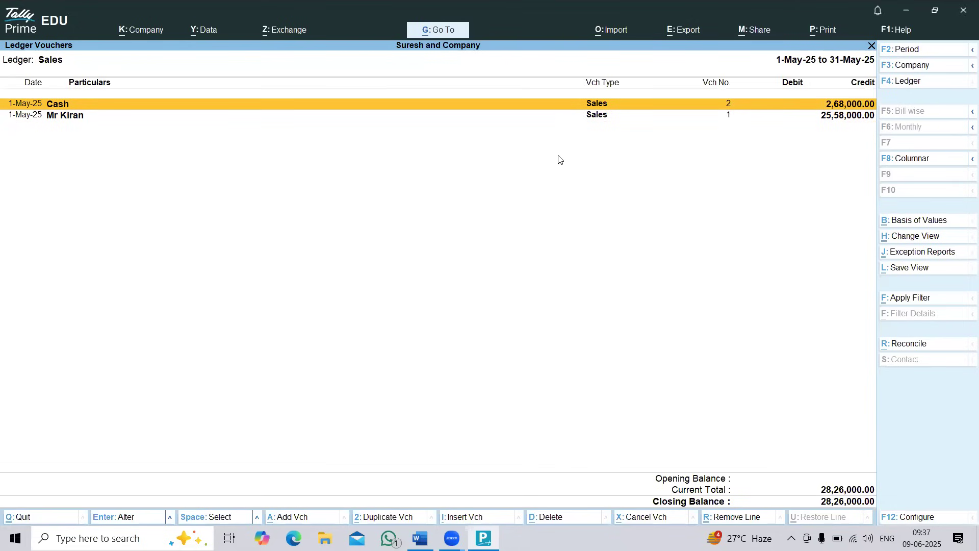
key("Escape")
key("Escape")
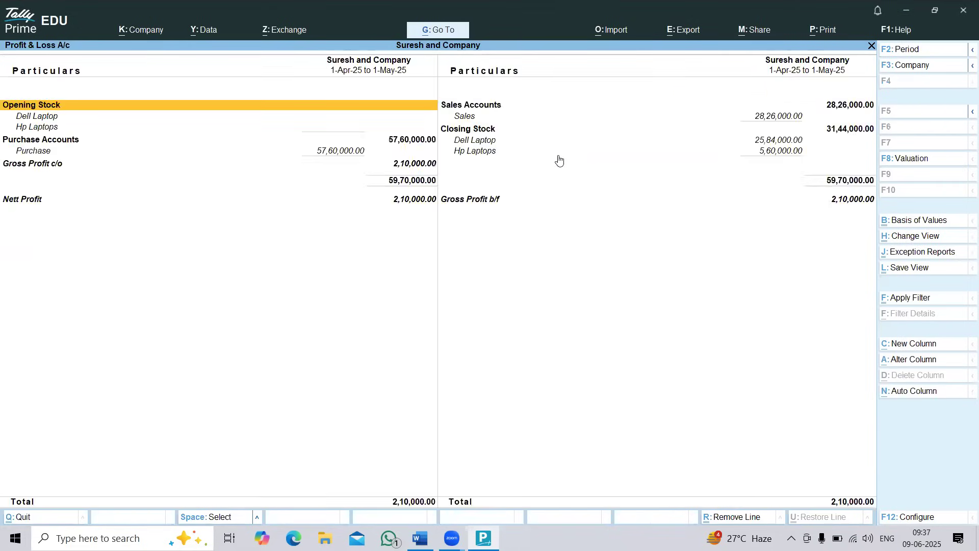
Open the Balance Sheet and examine Closing Stock, Sundry Debtors and Cash-in-Hand under Current Assets
key("Escape")
key("Up")
key("Return")
key("Right")
key("Down")
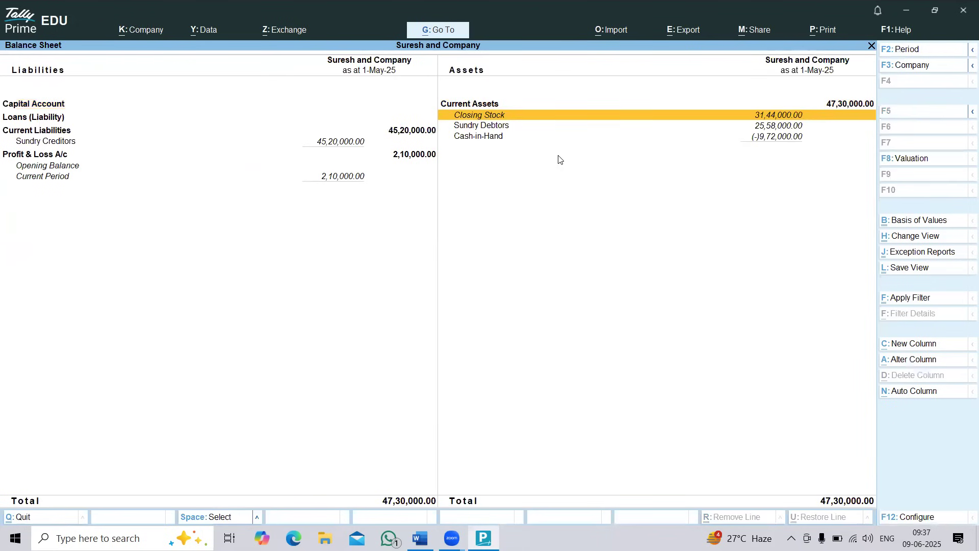
key("Down")
key("Down")
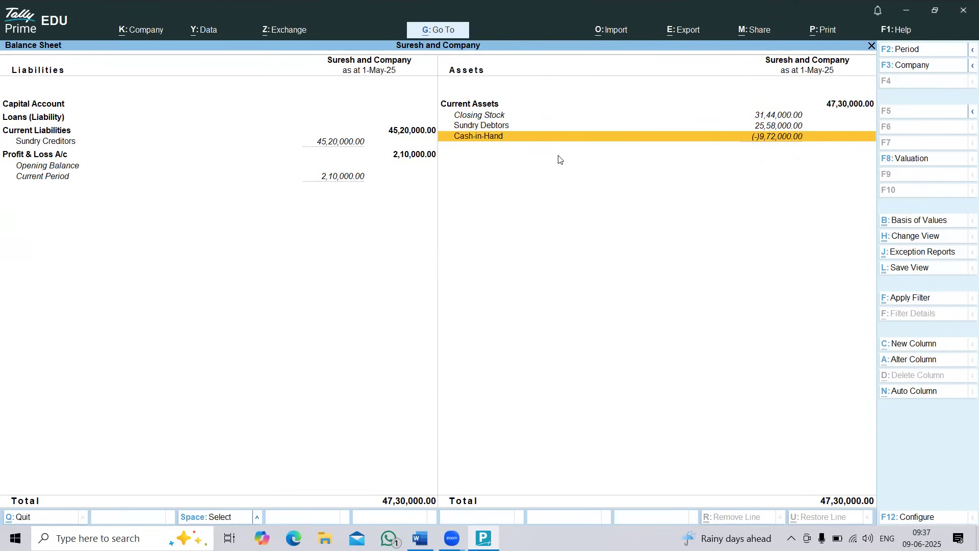
Drill down from Cash-in-Hand to the Cash ledger, compare the April and May movements, and return to the Gateway of Tally
key("Return")
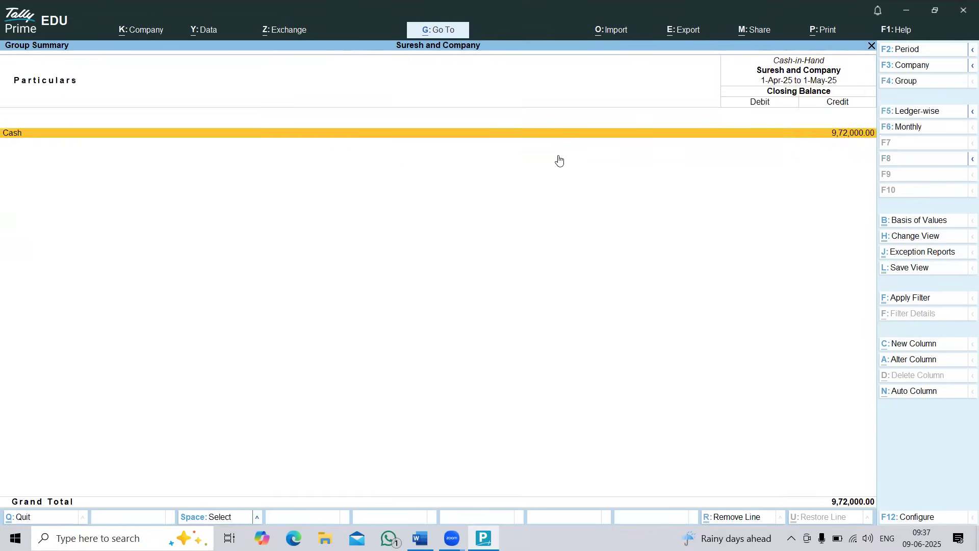
key("Return")
key("Up")
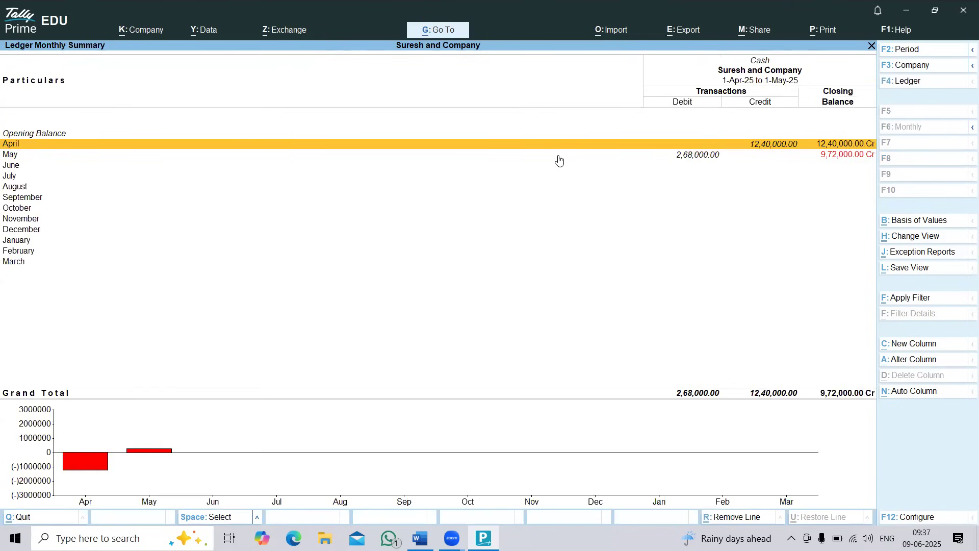
key("Down")
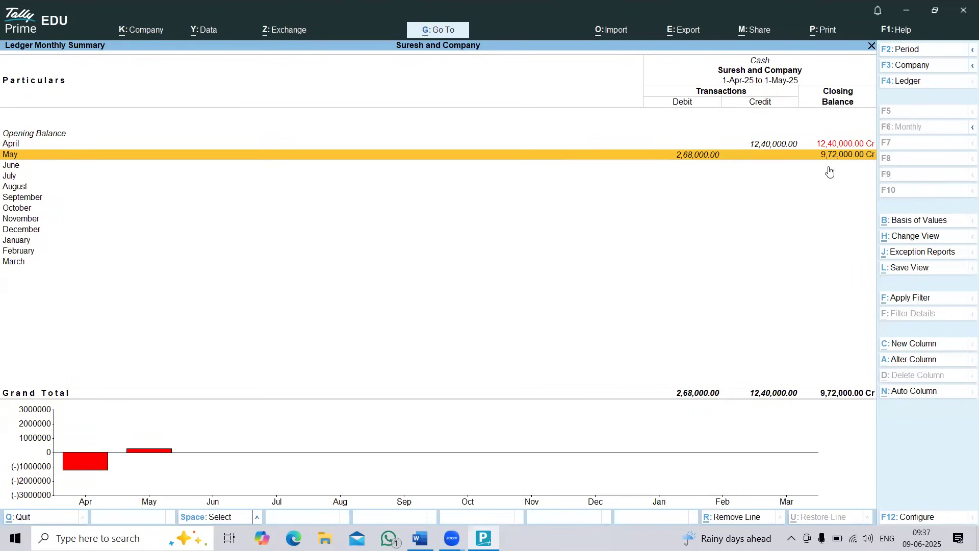
key("Escape")
key("Escape")
key("Escape")
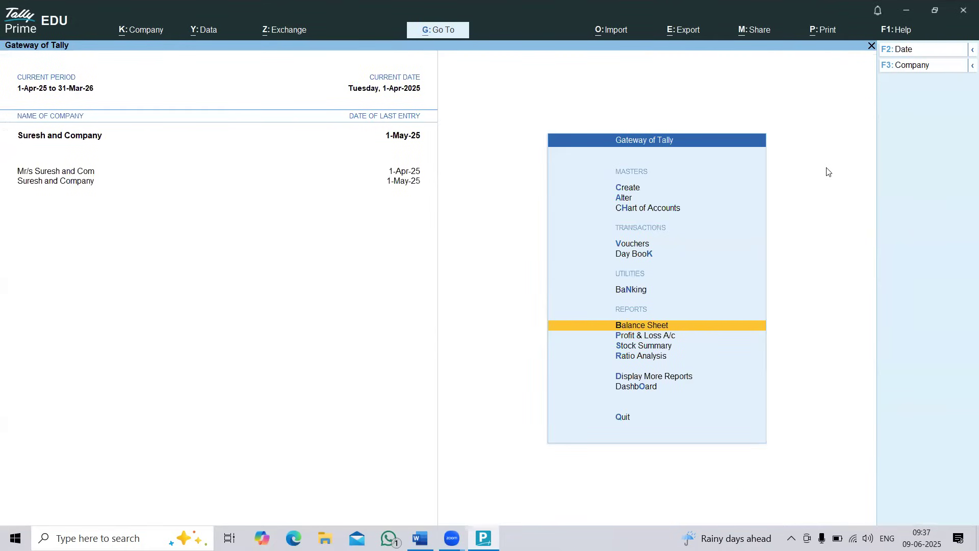
Glance at the Word problem, and open the Day Book in TallyPrime for the period 1-Apr-25 to 1-May-25
key("alt+Tab")
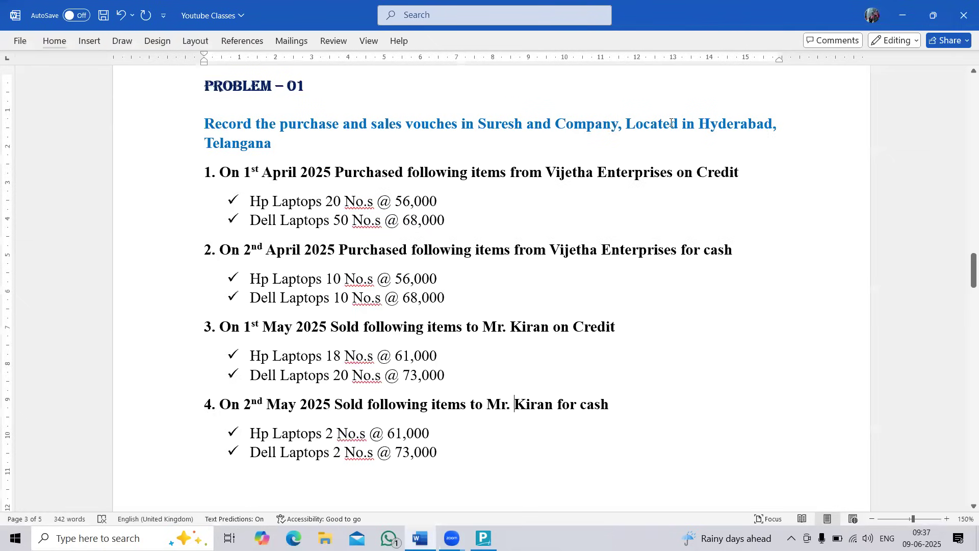
key("alt+Tab")
key("Up")
key("Up")
key("Up")
key("Down")
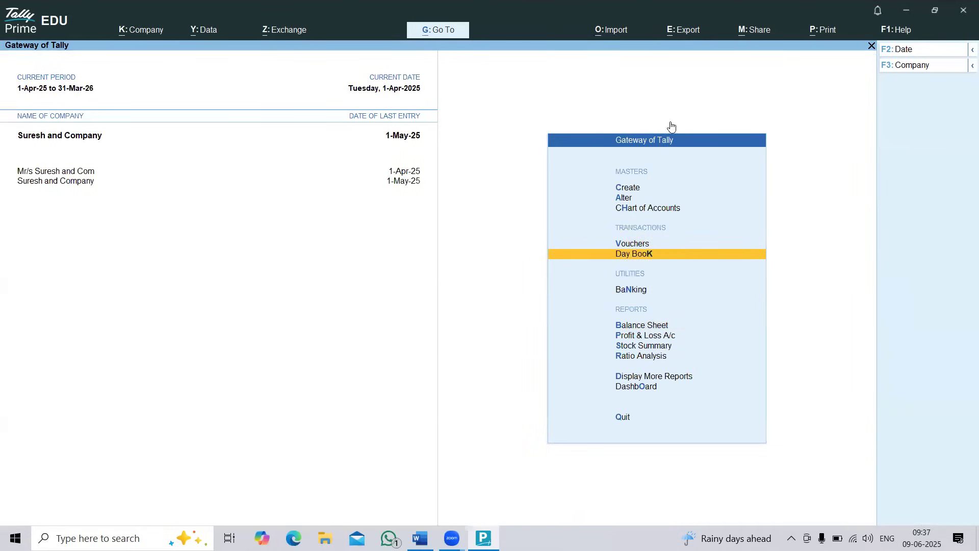
key("Return")
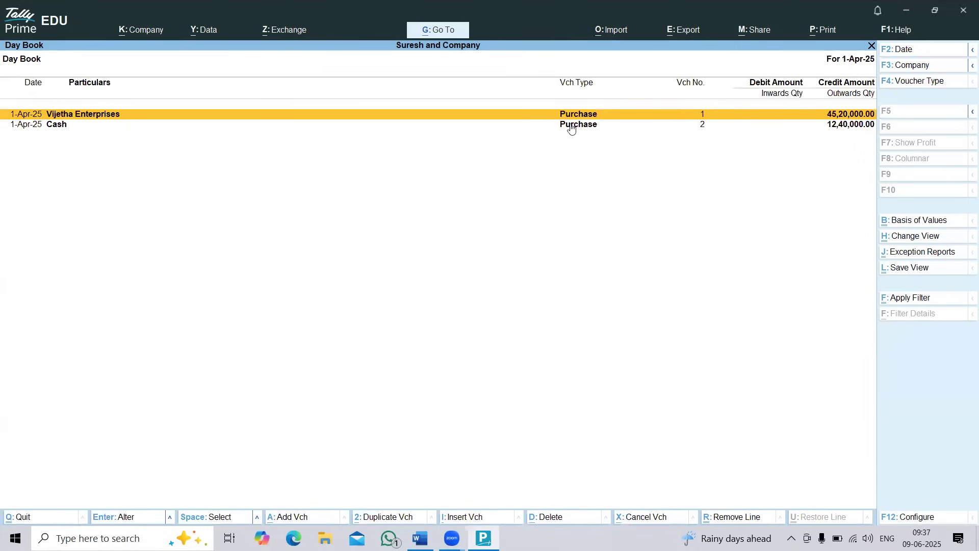
key("F2")
key("BackSpace")
key("Return")
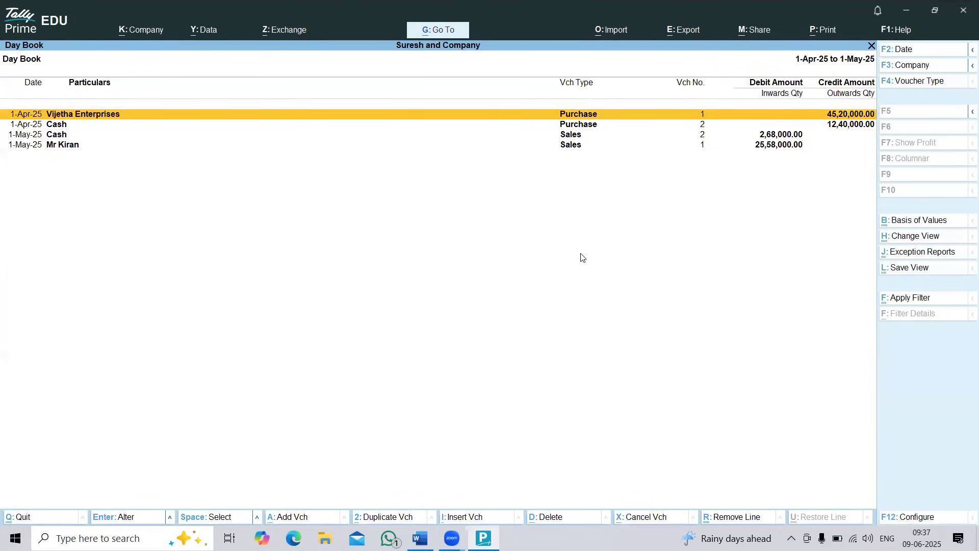
Go through the purchase and sales vouchers listed in the Day Book and close it
key("Down")
key("Down")
key("Down")
key("Up")
key("Escape")
Briefly open and close the Balance Sheet and the Profit & Loss A/c from the Gateway of Tally
key("Down")
key("Down")
key("Down")
key("Up")
key("Return")
key("Escape")
key("Down")
key("Return")
key("Escape")
View the report choices under Display More Reports, such as Trial Balance and Cash Flow, and return to the Gateway
key("Down")
key("Down")
key("Down")
key("Return")
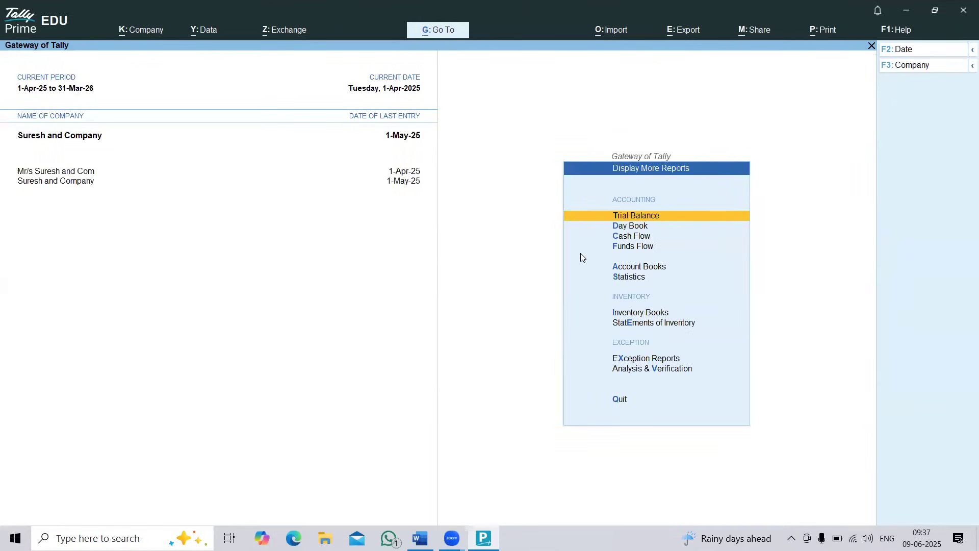
key("Down")
key("Down")
key("Escape")
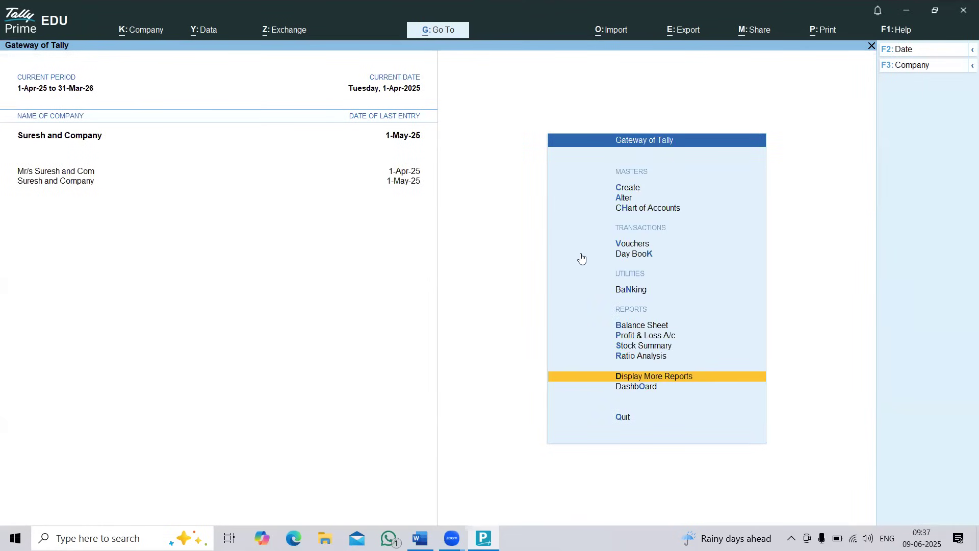
Open the Profit & Loss A/c in detailed view, review the Purchase, Closing Stock and Sales lines, and close it
key("Up")
key("Up")
key("Up")
key("Return")
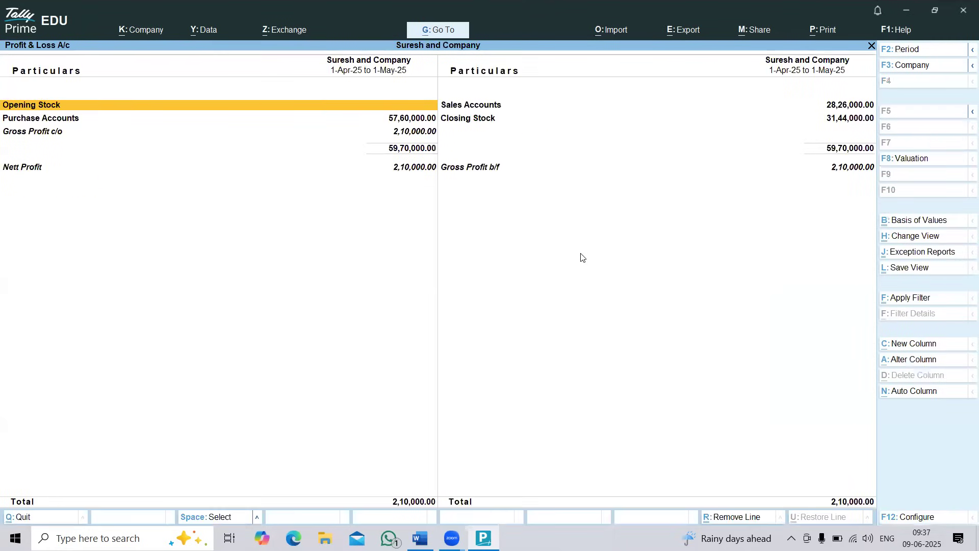
key("alt+F5")
key("Down")
key("Down")
key("Down")
key("Down")
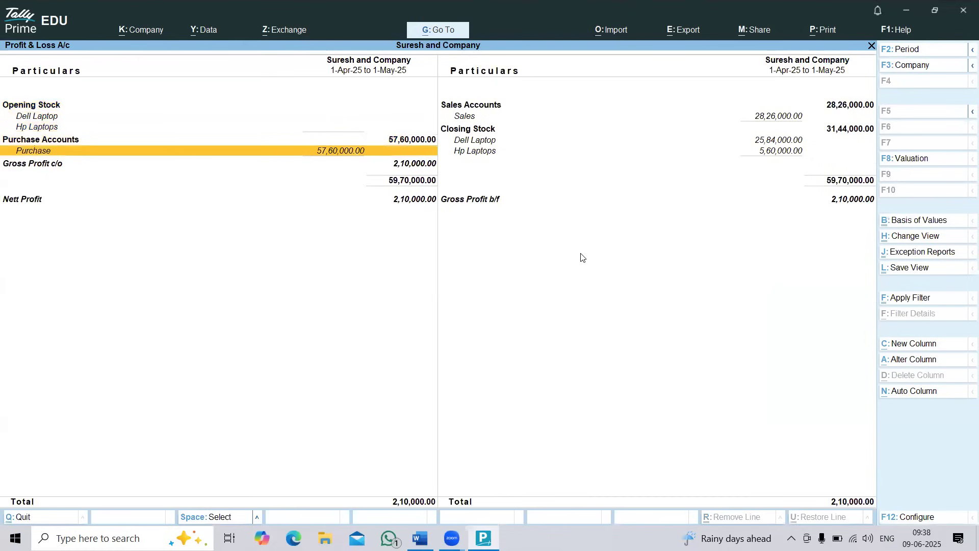
key("Right")
key("Up")
key("Up")
key("Up")
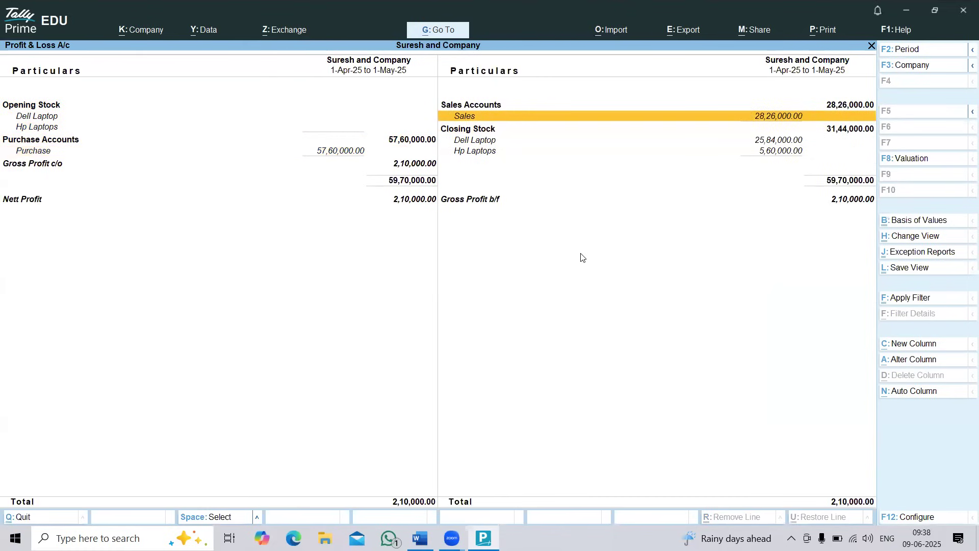
key("Escape")
Open the Balance Sheet in detailed view, review Sundry Creditors, Cash-in-Hand and Sundry Debtors, and close it
key("Up")
key("Return")
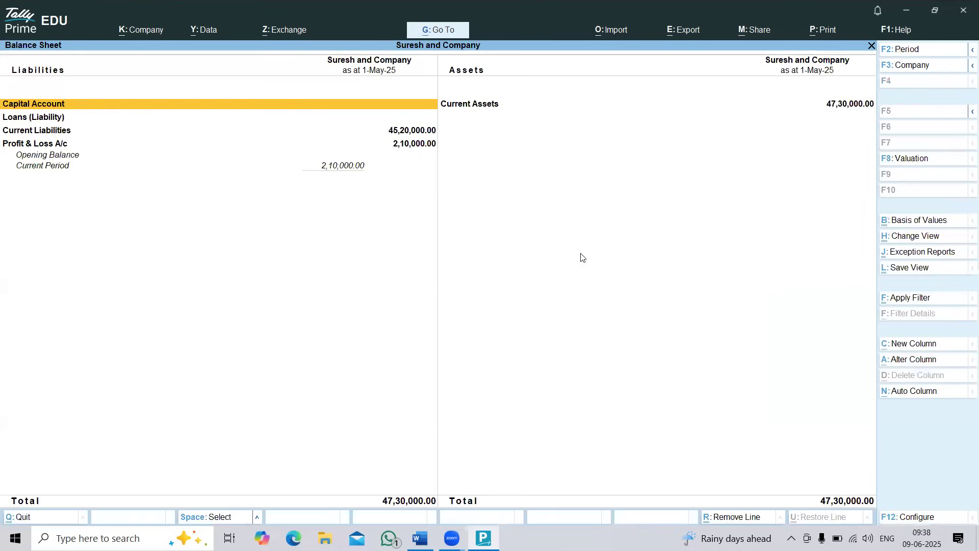
key("alt+F5")
key("Down")
key("Down")
key("Down")
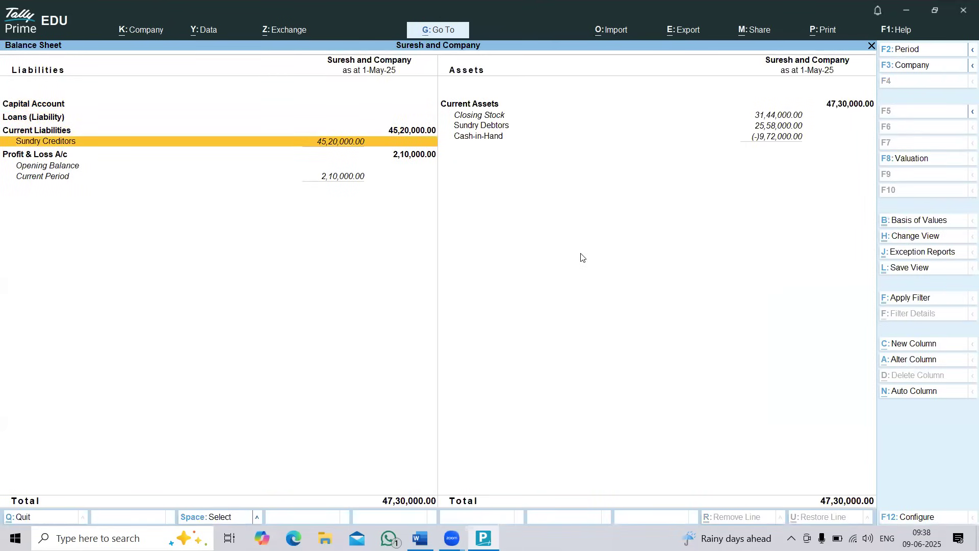
key("Right")
key("Up")
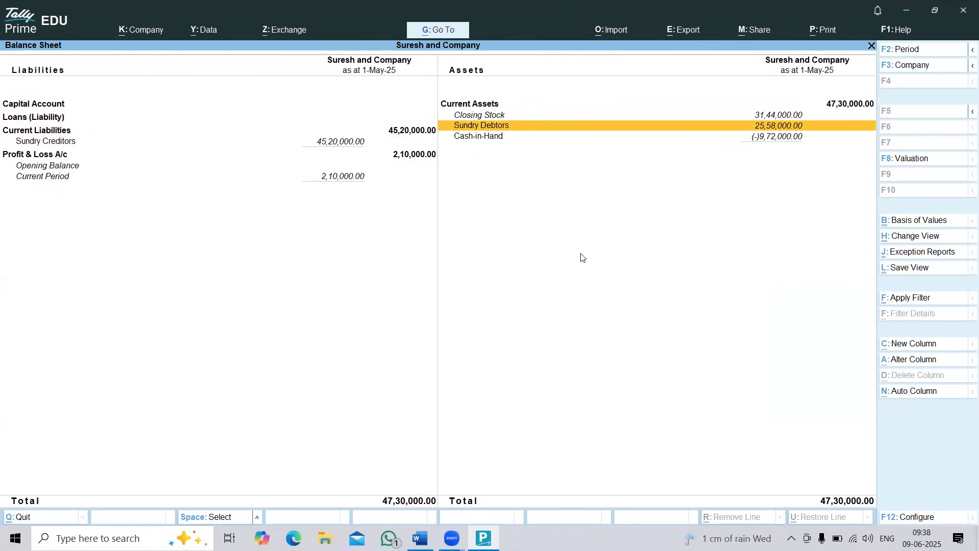
key("Escape")
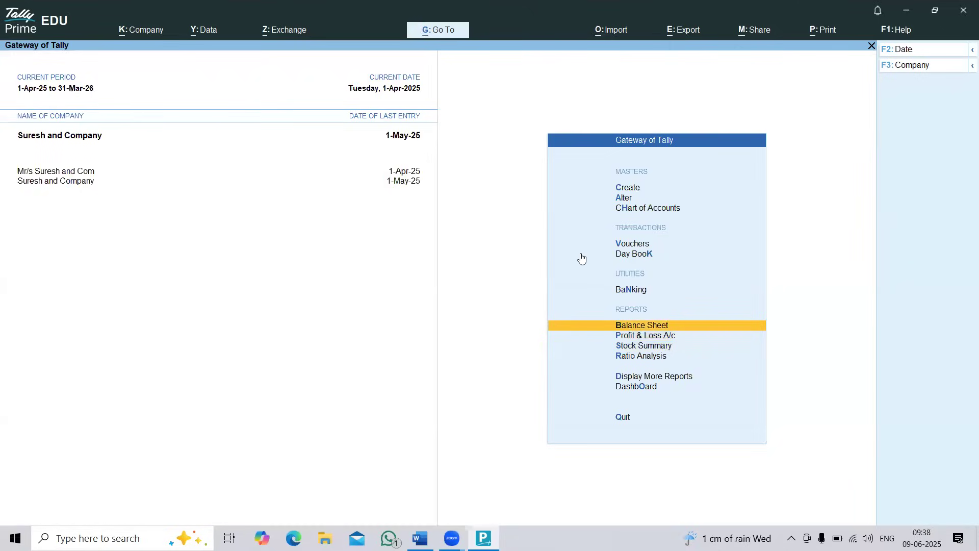